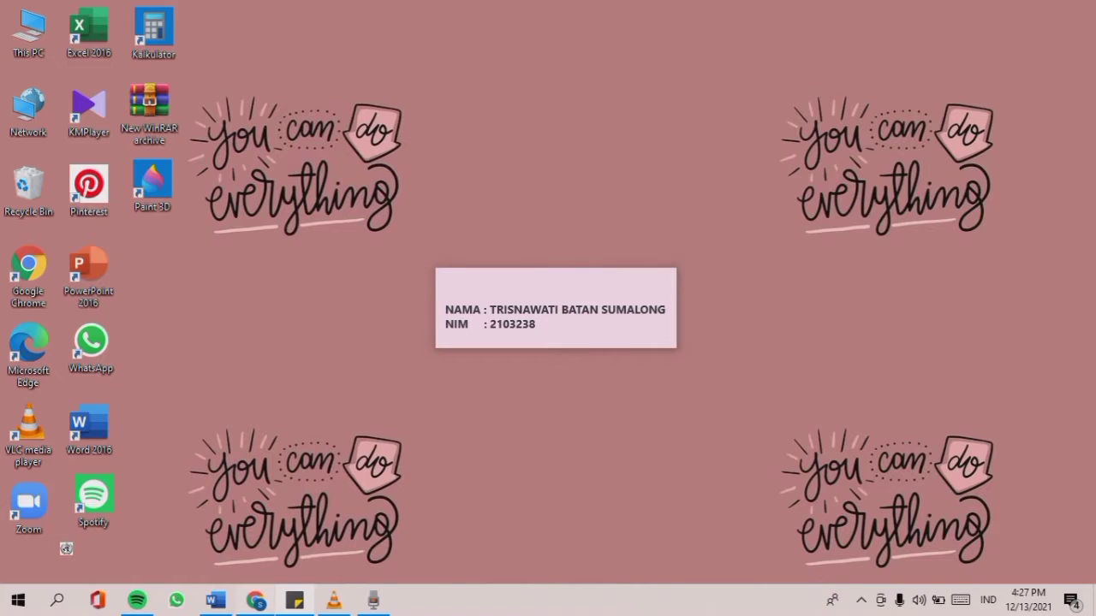
Check the Praktikum 4 assignment details in Chrome and return to the beginning of the Word document.
click(256, 600)
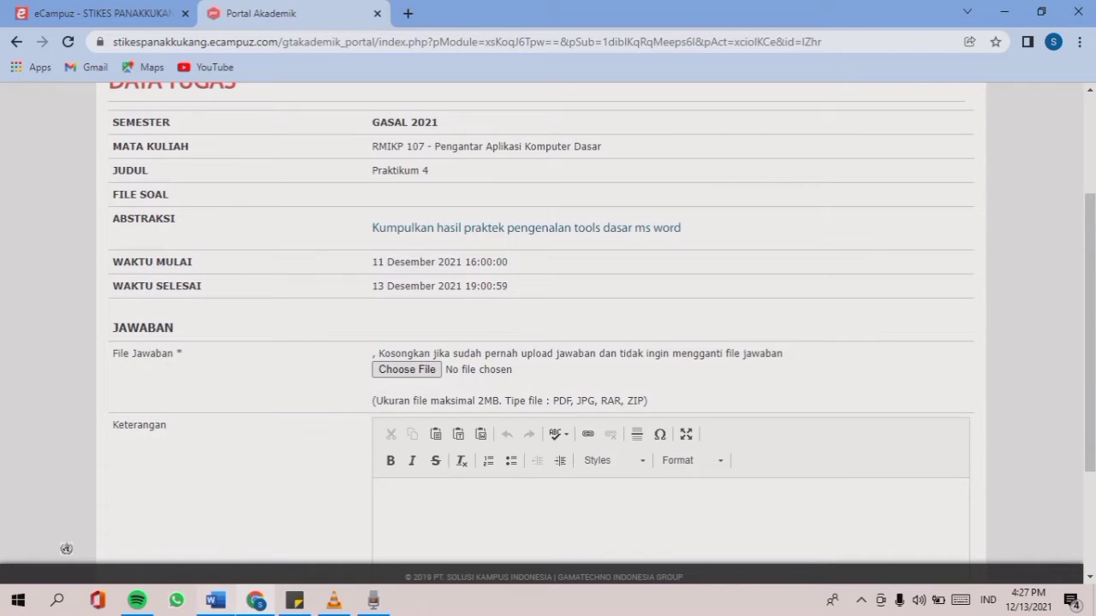
key(alt+Tab)
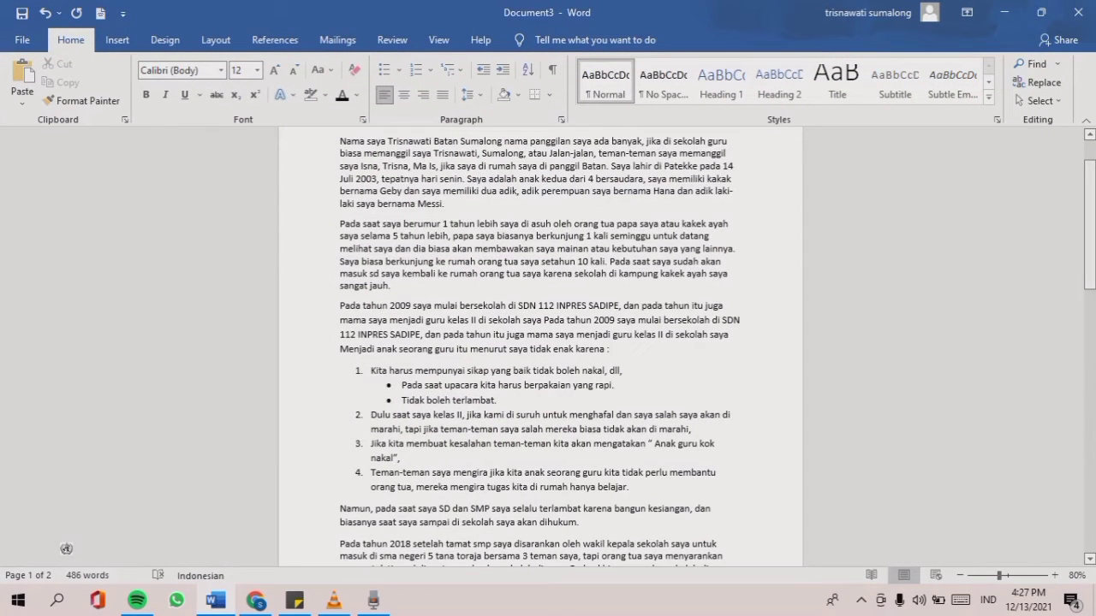
drag(1089, 233, 1089, 209)
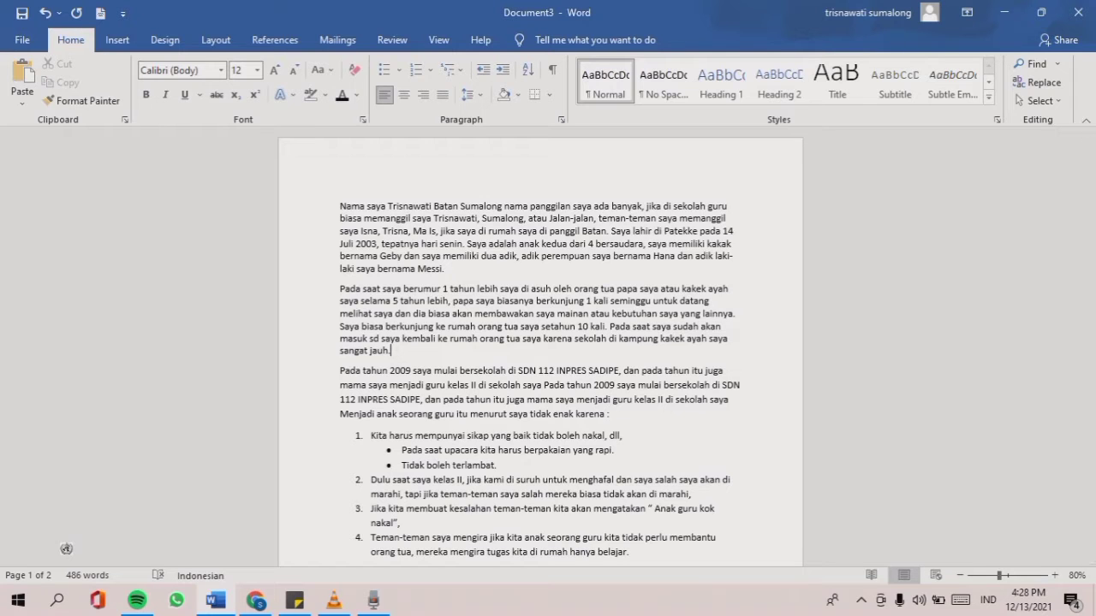
Set the line spacing of the document's first paragraph to 2.0.
drag(340, 206, 450, 270)
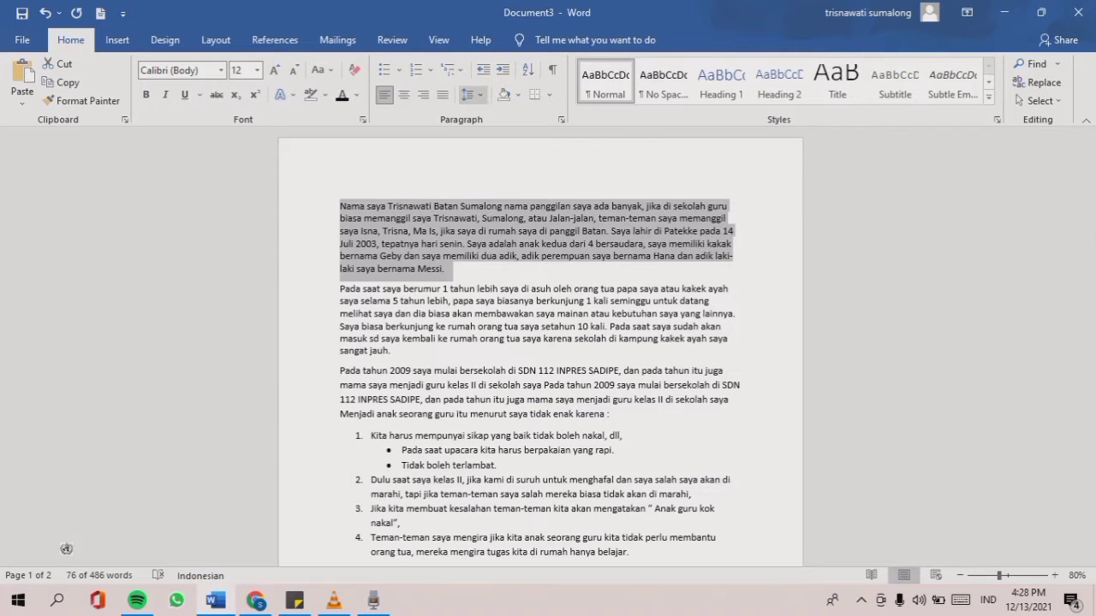
click(470, 94)
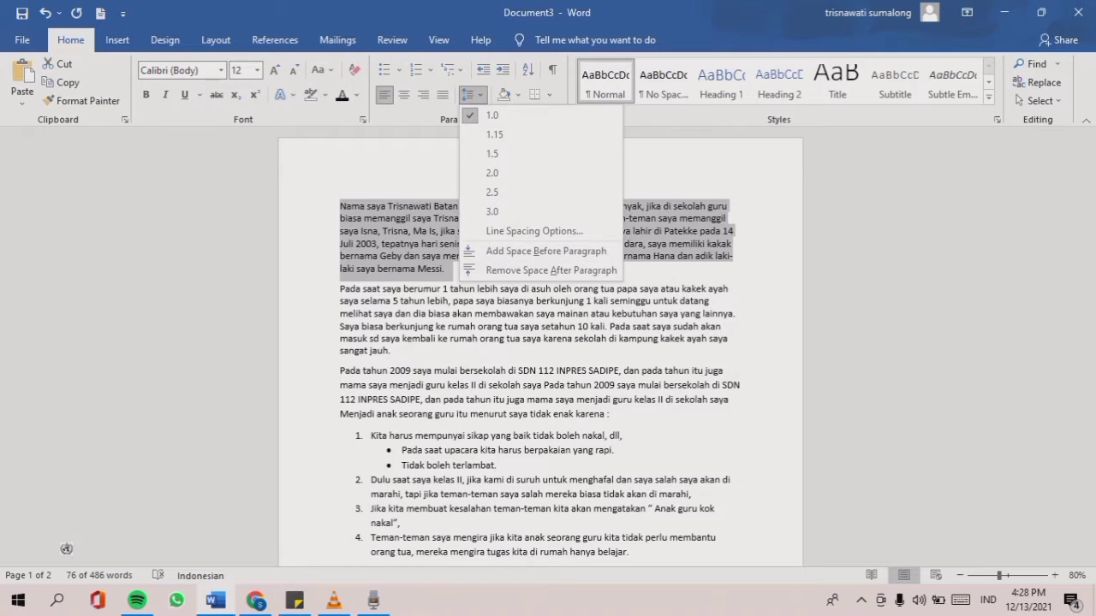
click(492, 173)
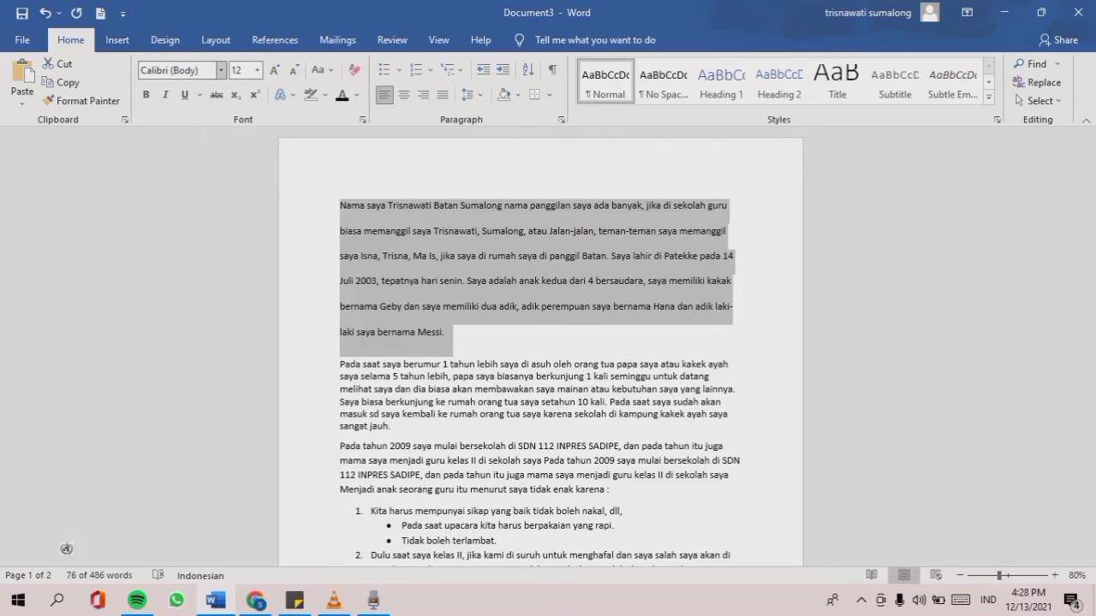
Set the first paragraph's font to Tahoma at size 12.
click(221, 71)
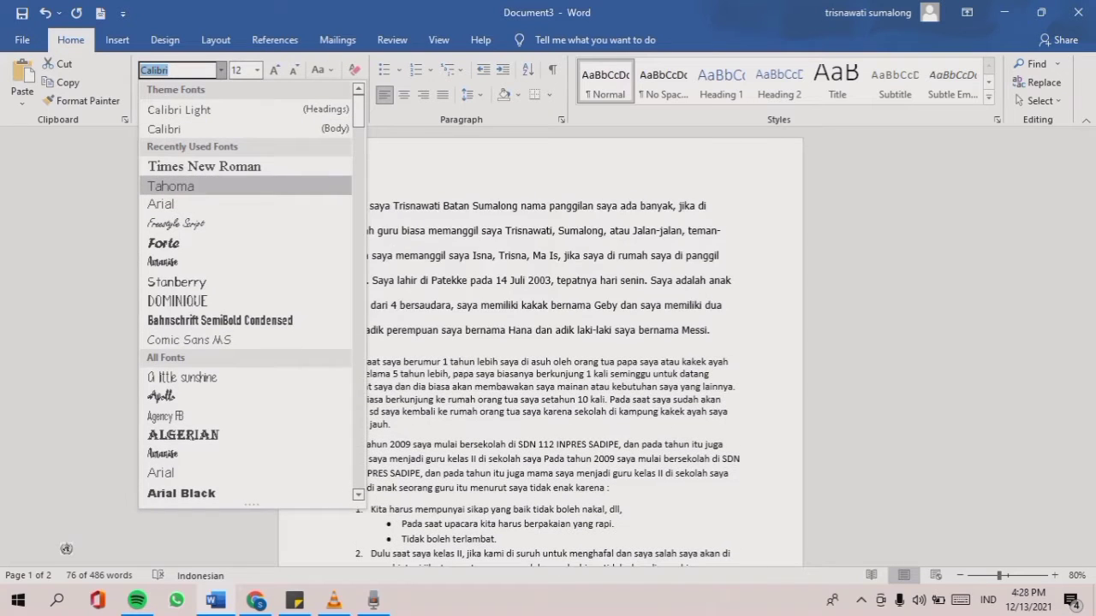
click(171, 186)
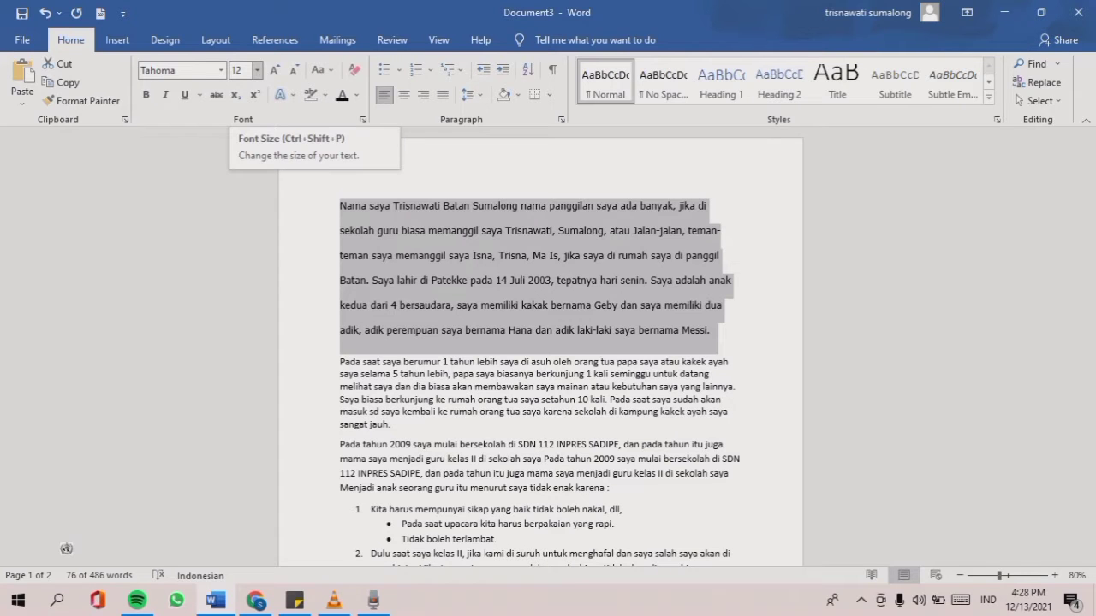
click(257, 70)
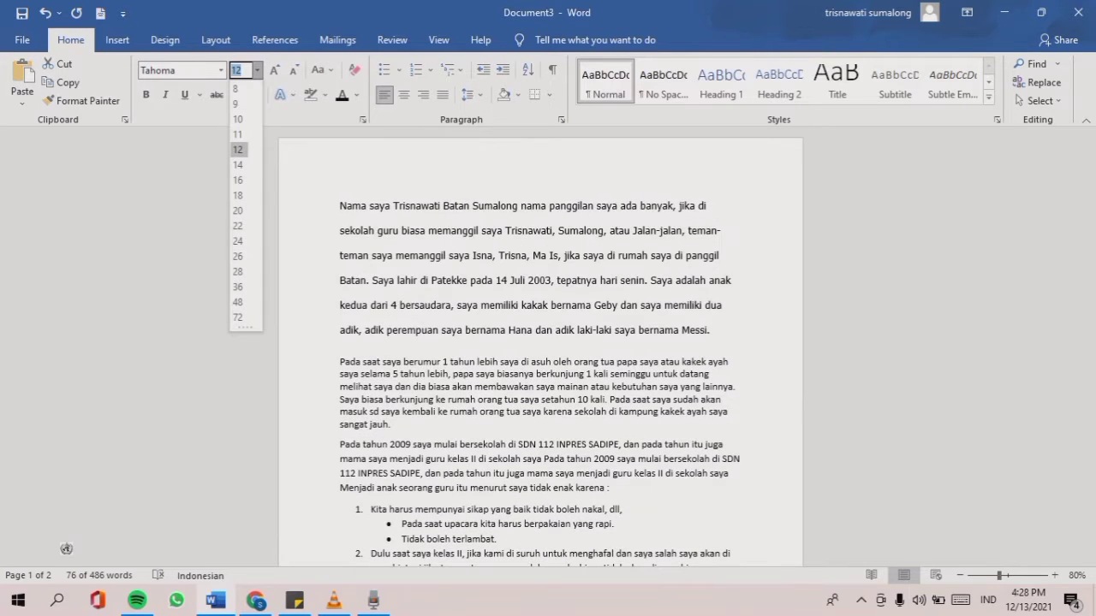
click(238, 150)
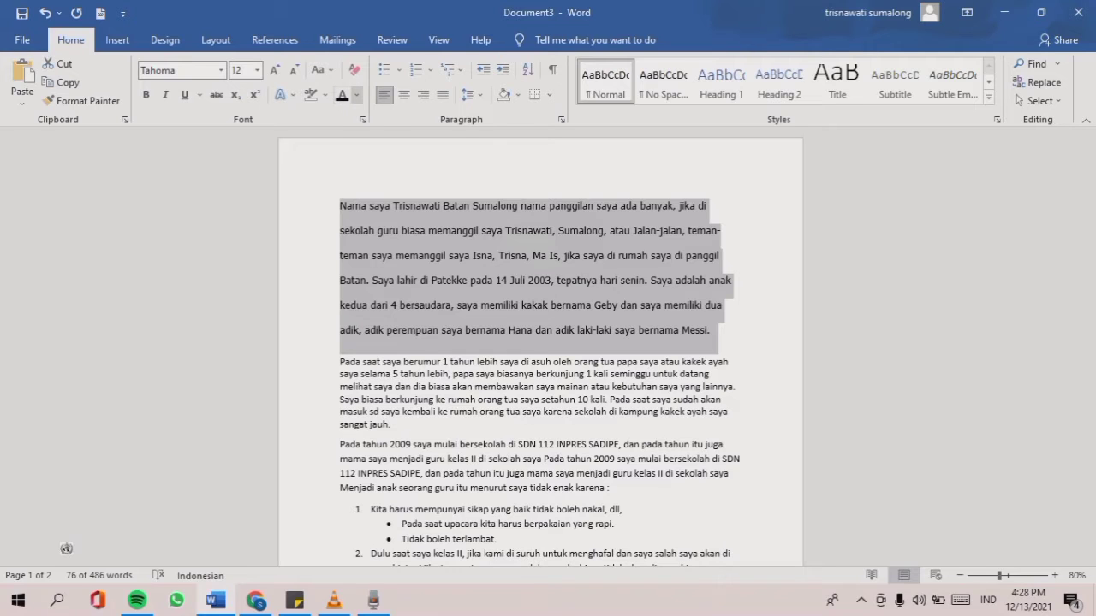
Color the first paragraph's text with the standard Dark Red.
click(356, 94)
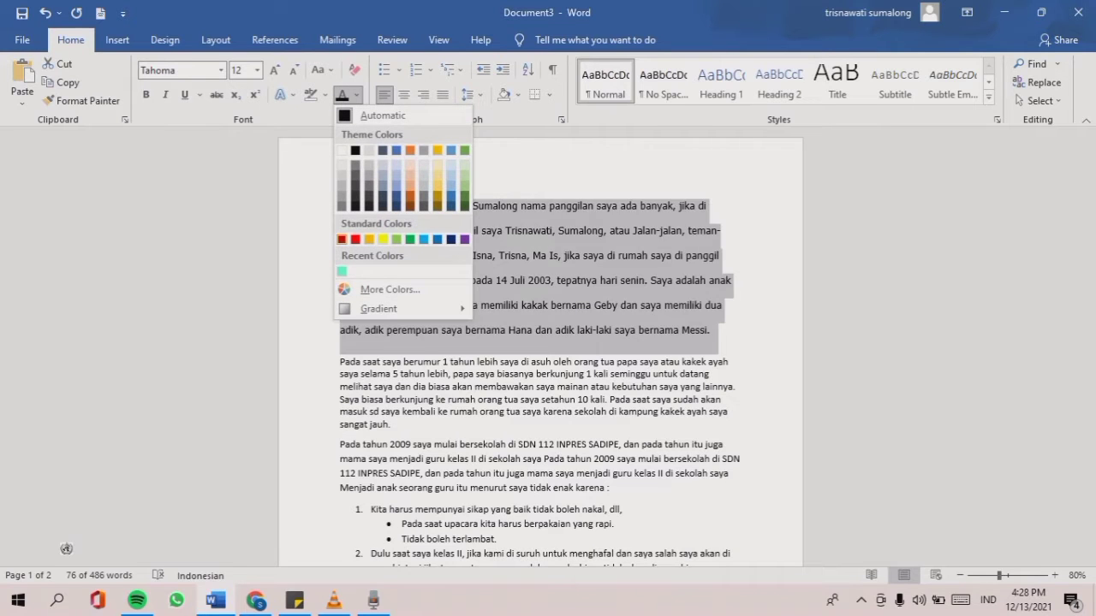
click(342, 239)
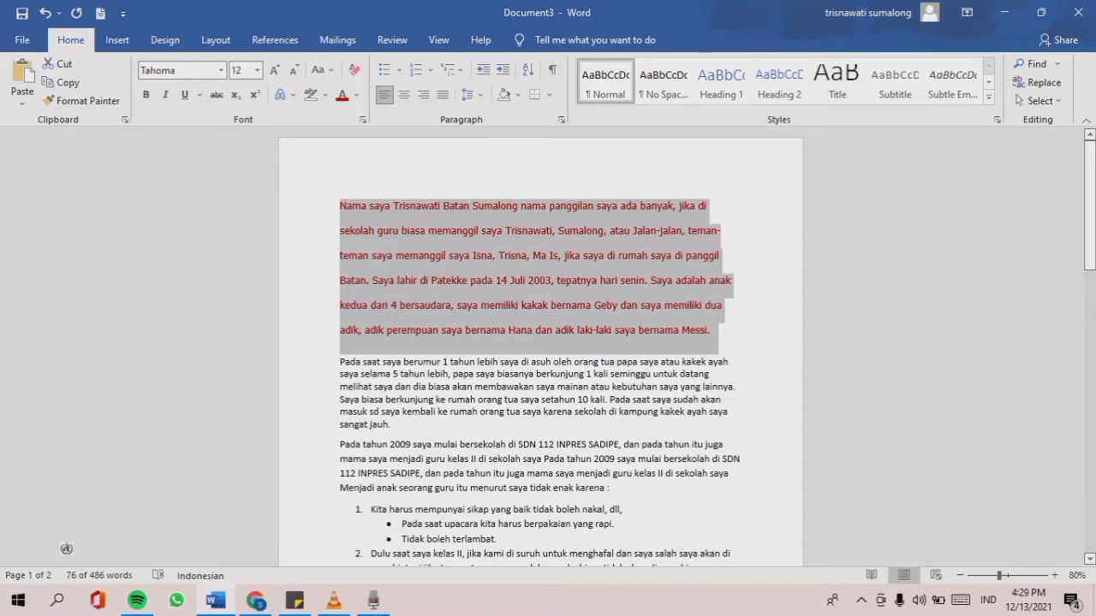
click(349, 424)
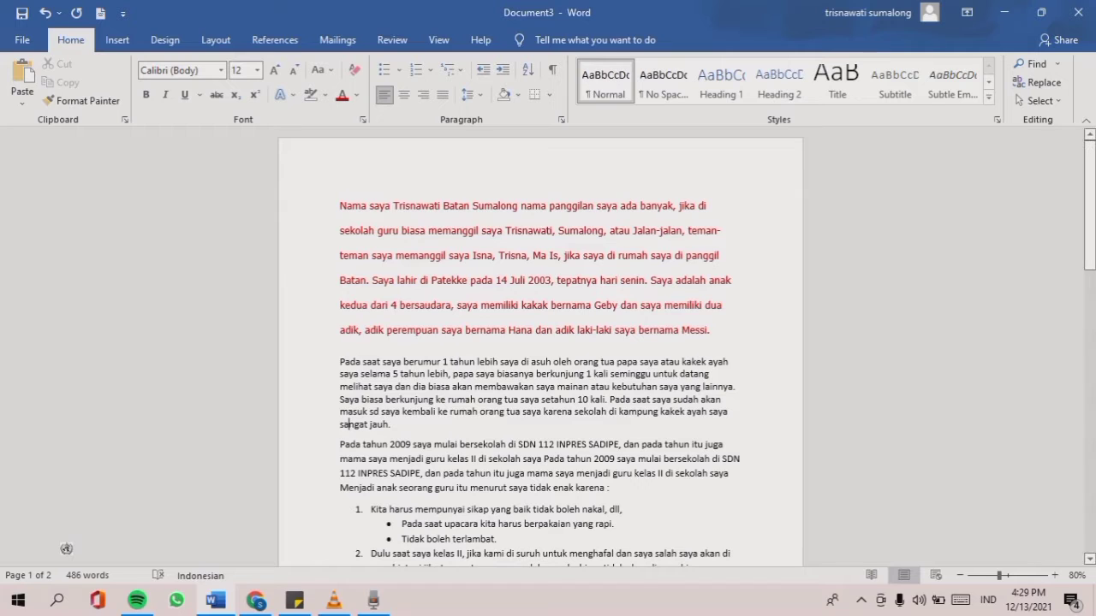
Copy the first paragraph's opening phrase, from "Nama saya" through the full name, and make the original bold.
drag(340, 206, 519, 206)
key(ctrl+c)
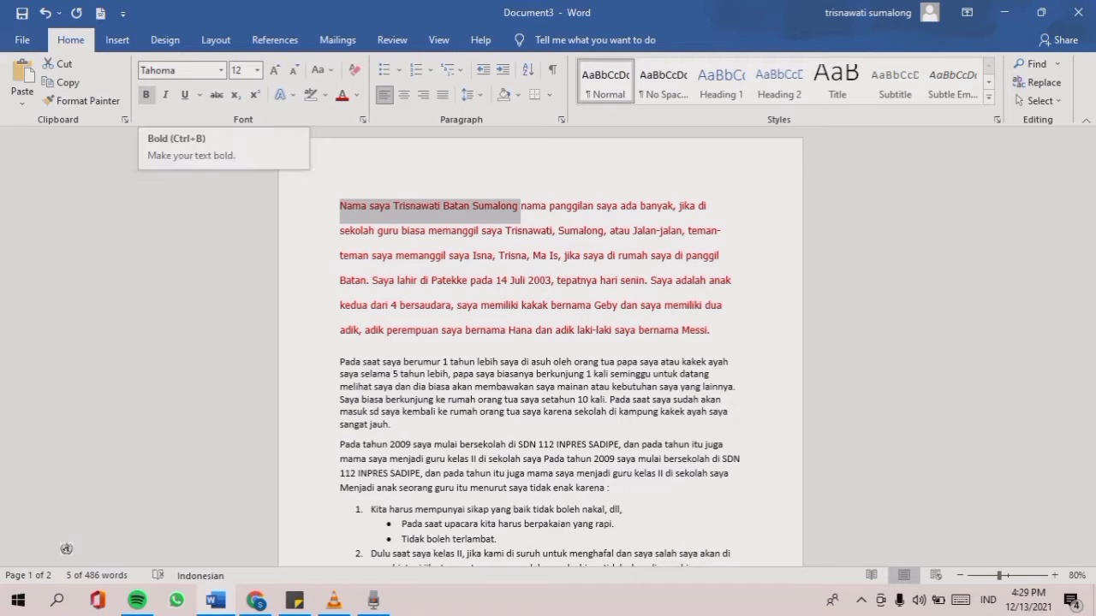
click(146, 95)
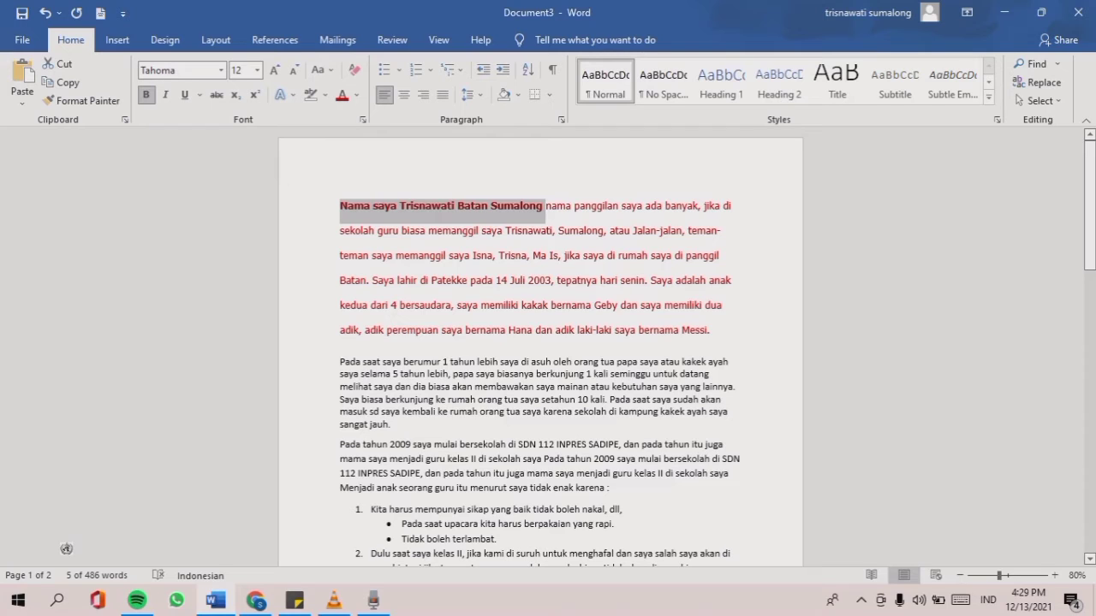
Paste the copied opening phrase directly after the bold phrase in the first paragraph.
click(536, 207)
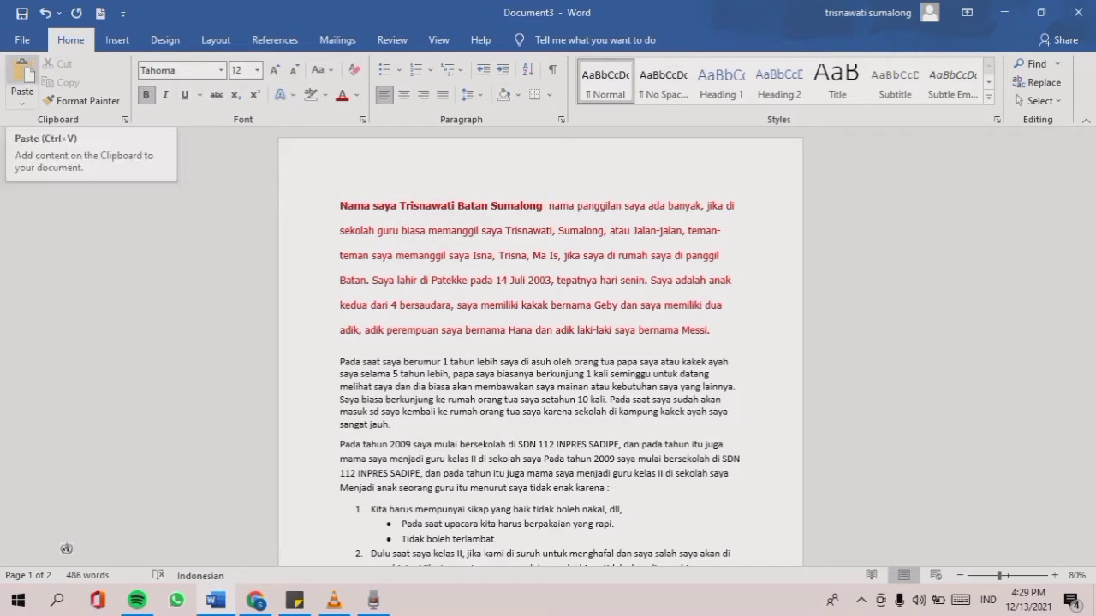
click(22, 81)
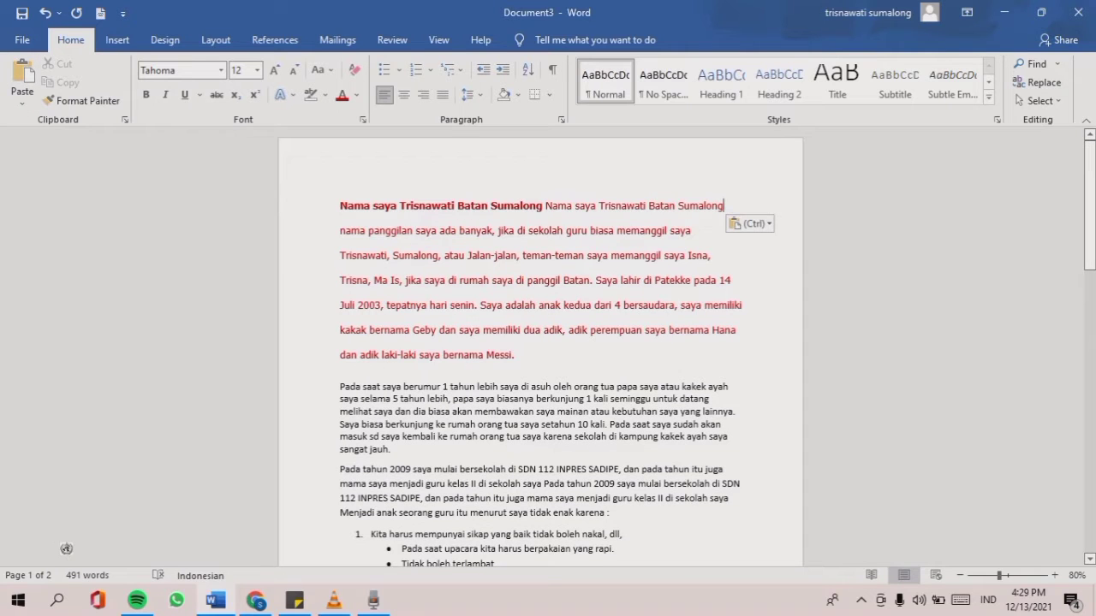
scroll(66, 549, down, 3)
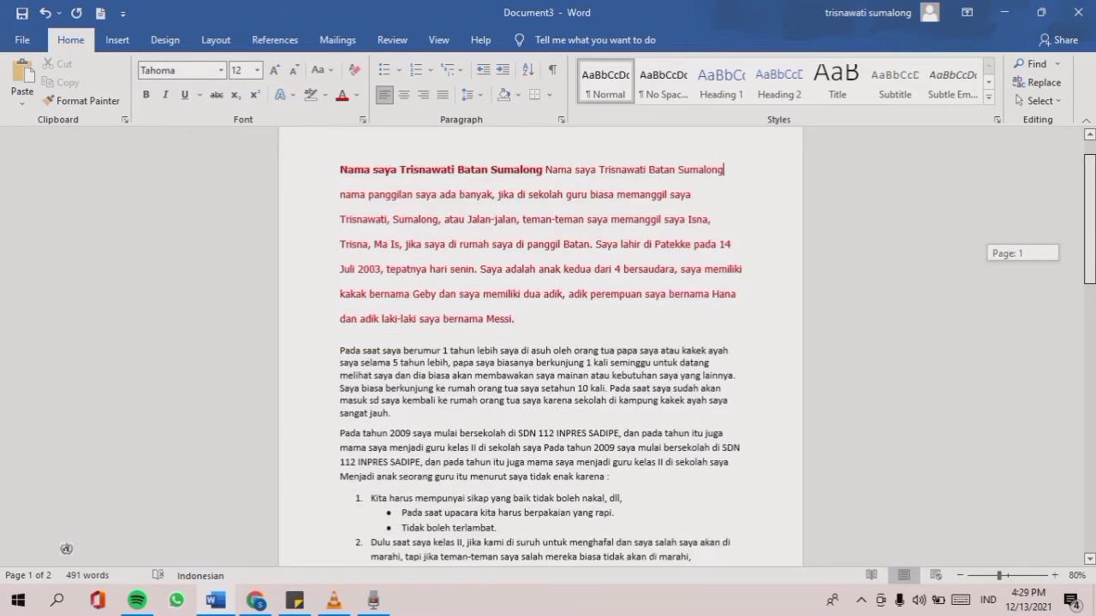
key(ctrl+v)
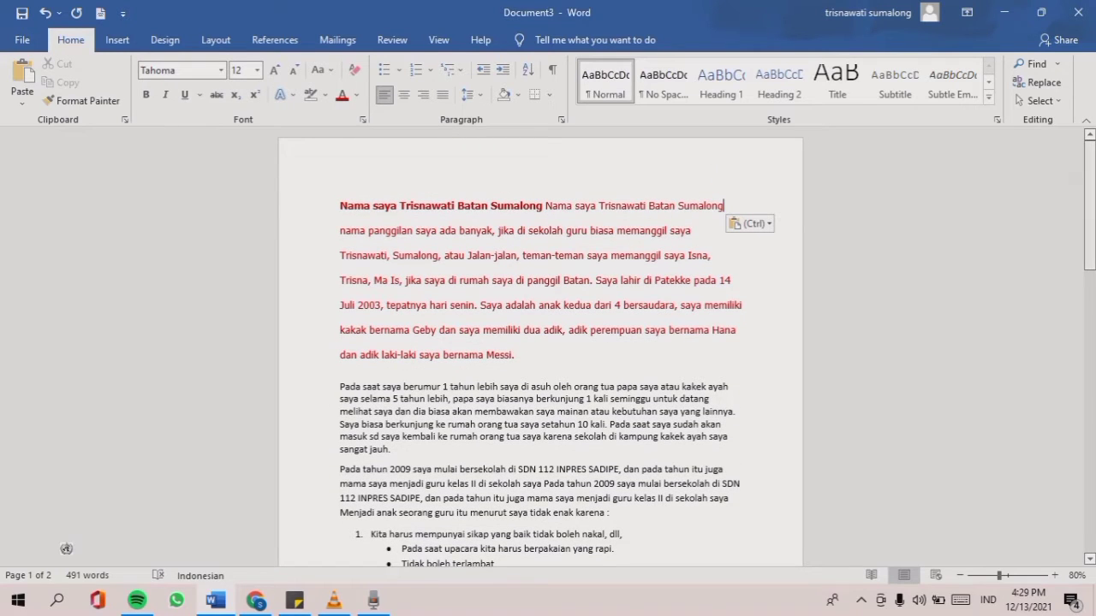
Set the line spacing of the second paragraph, starting "Pada saat saya berumur 1 tahun", to 1.75.
scroll(66, 549, down, 2)
scroll(66, 549, down, 1)
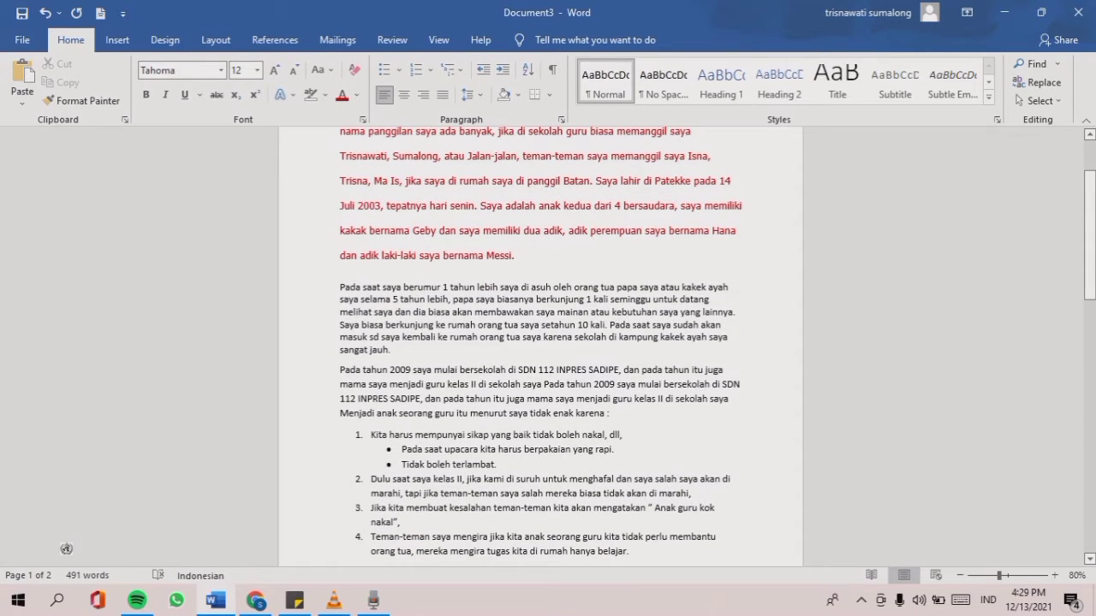
scroll(66, 549, down, 2)
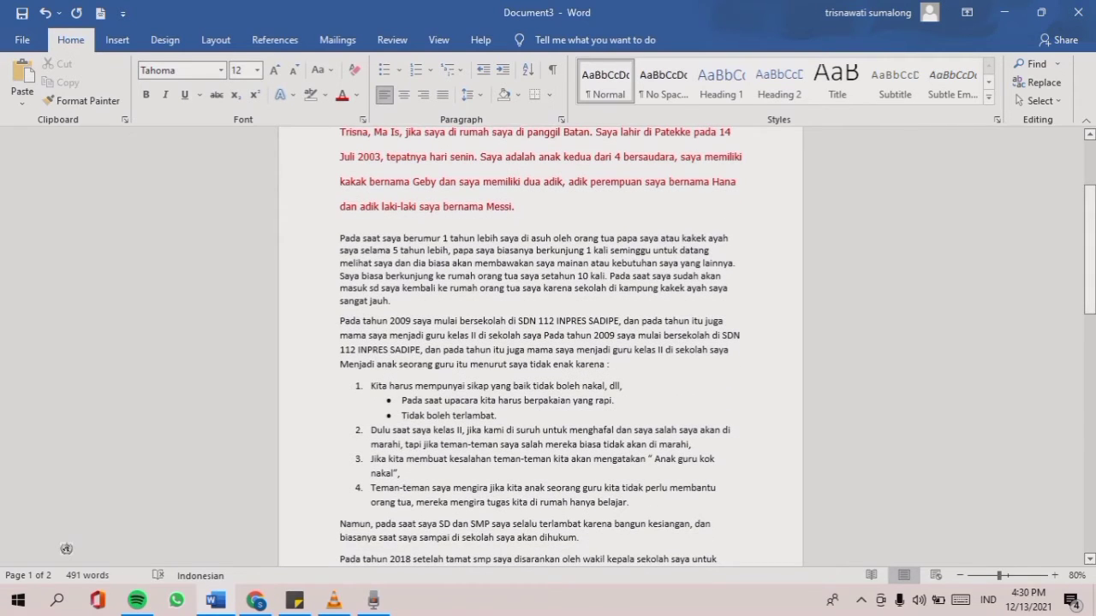
drag(340, 239, 395, 301)
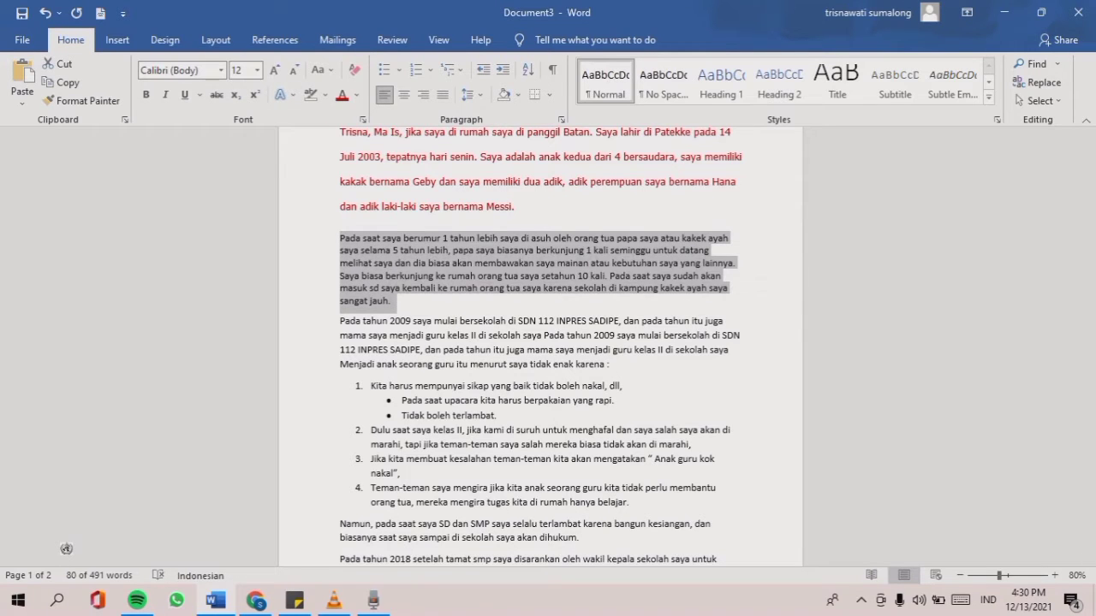
click(469, 94)
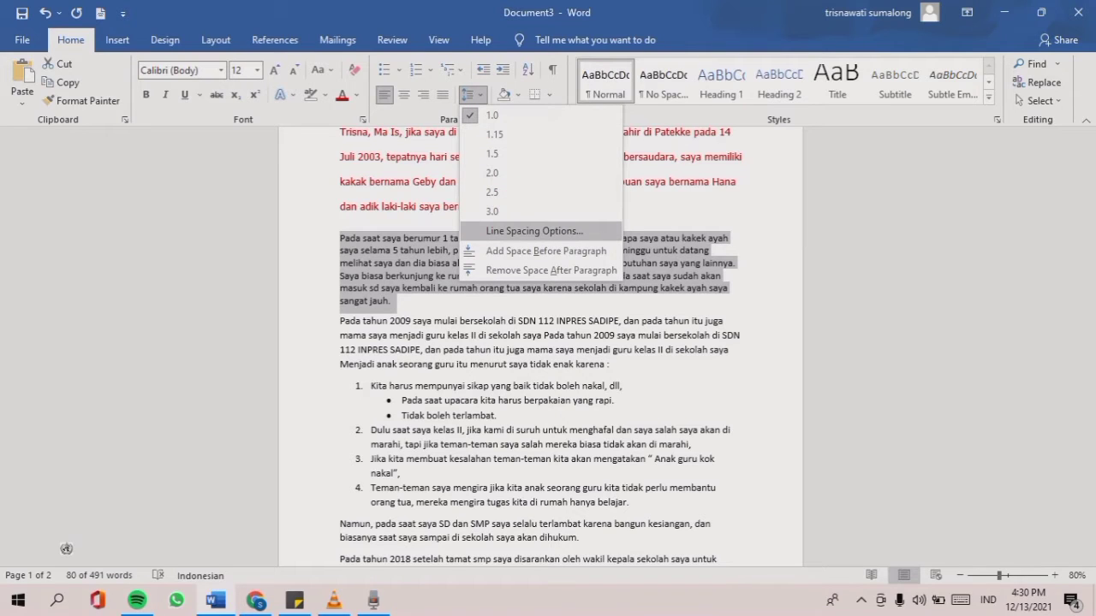
click(534, 231)
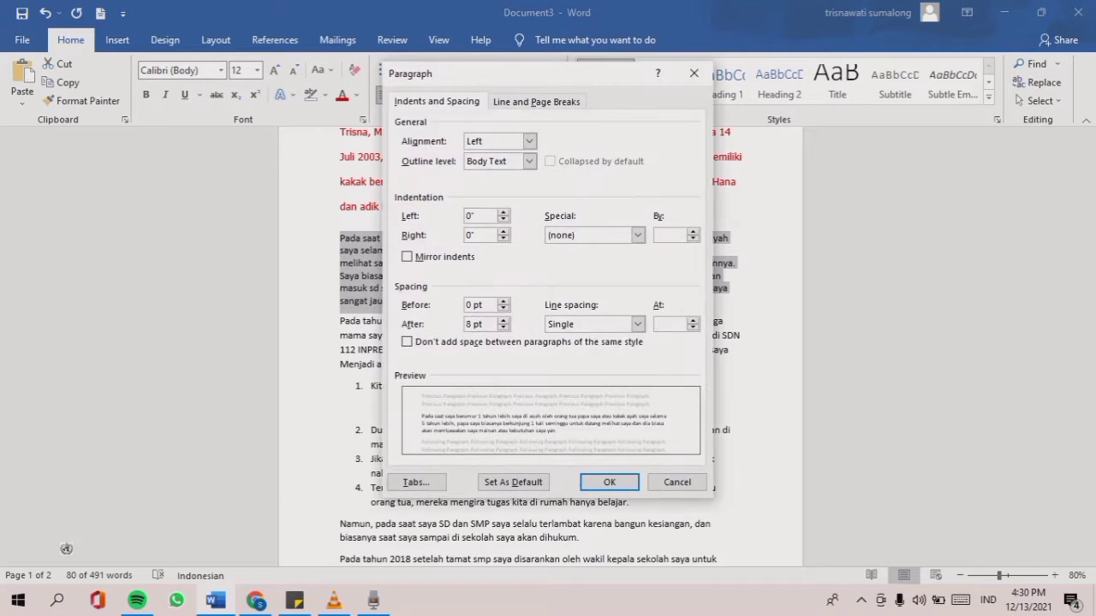
text(1.75)
click(610, 483)
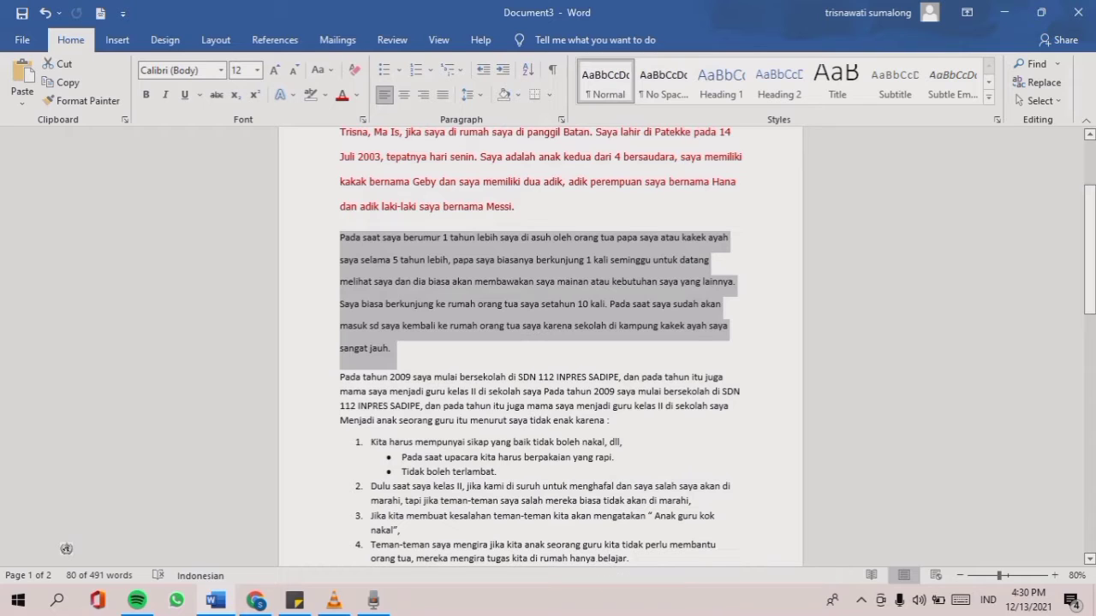
Change the second paragraph's font to Arial and its text color to the standard Red.
click(221, 70)
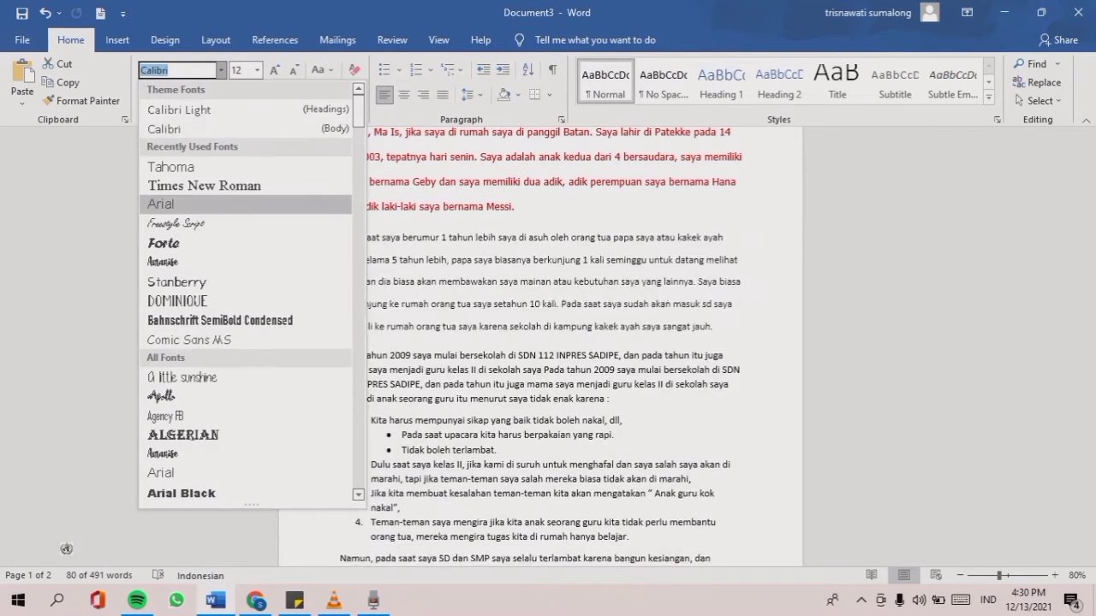
click(160, 203)
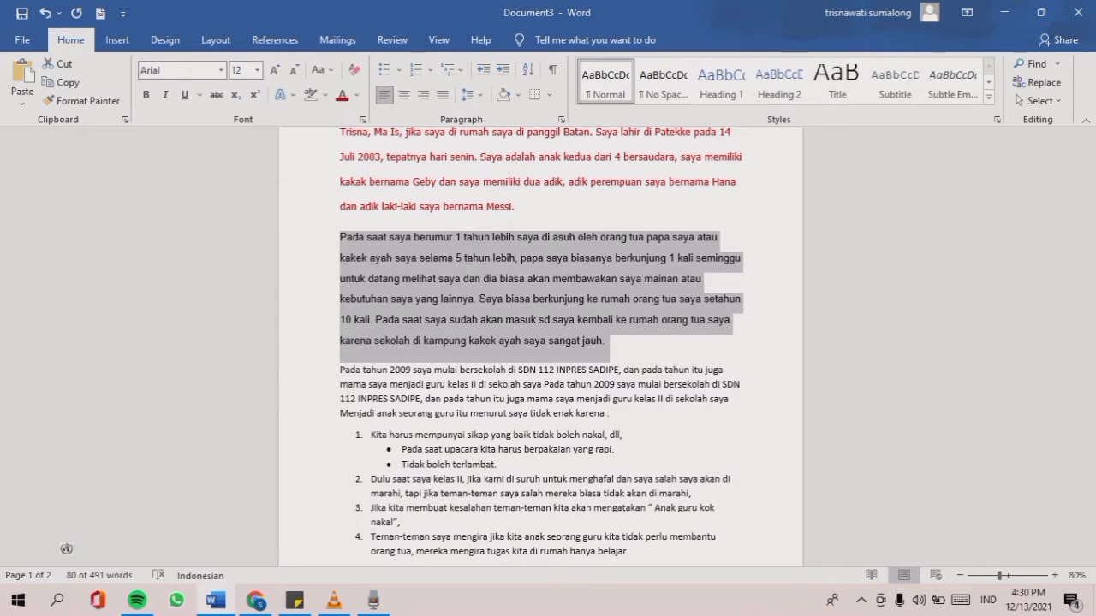
click(356, 94)
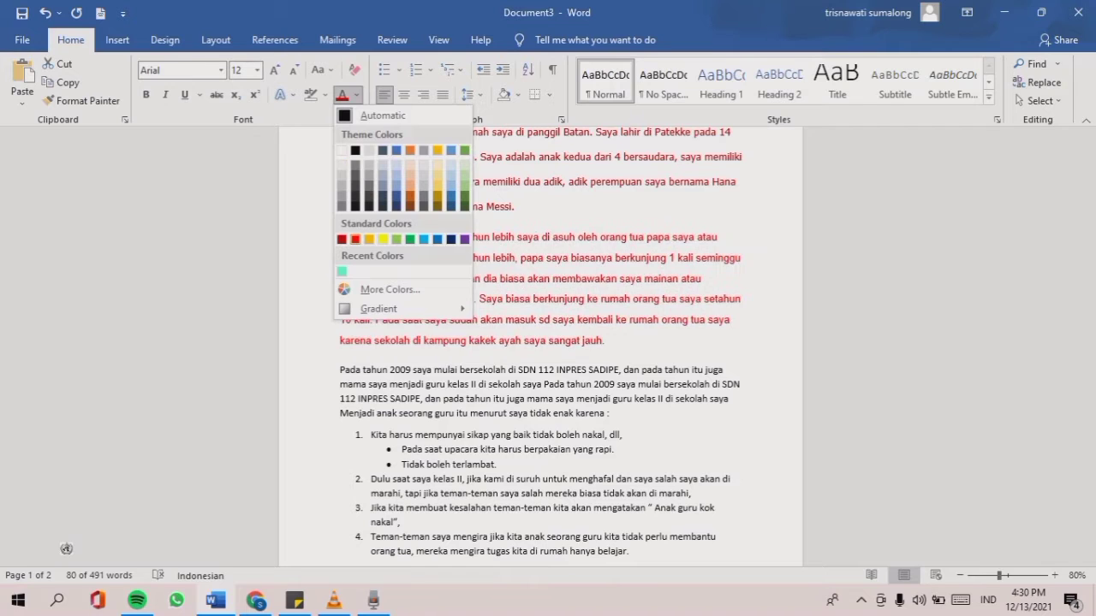
click(355, 239)
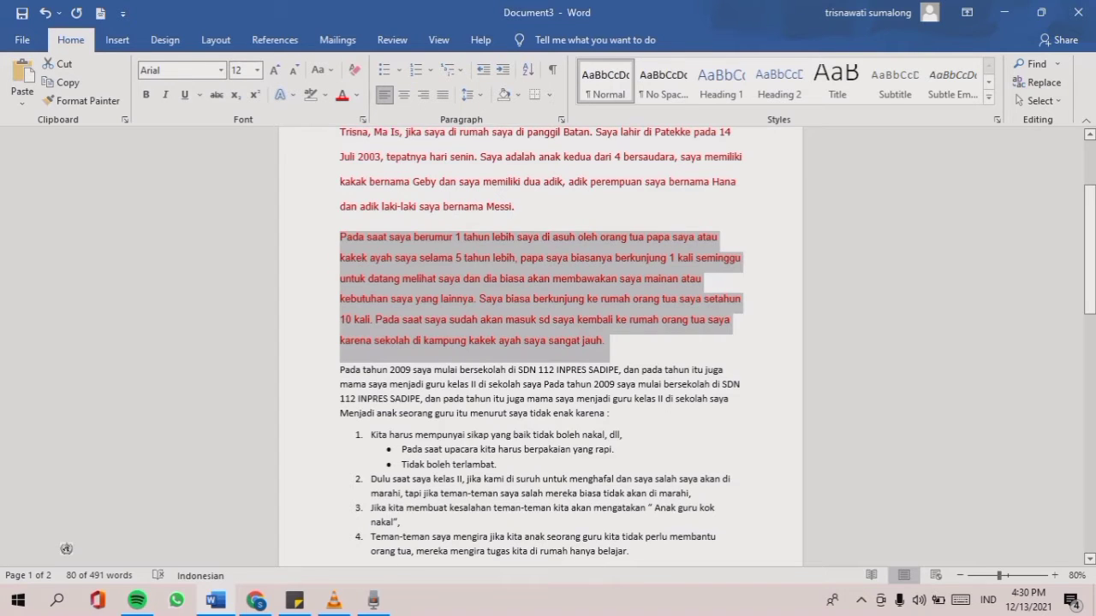
click(606, 340)
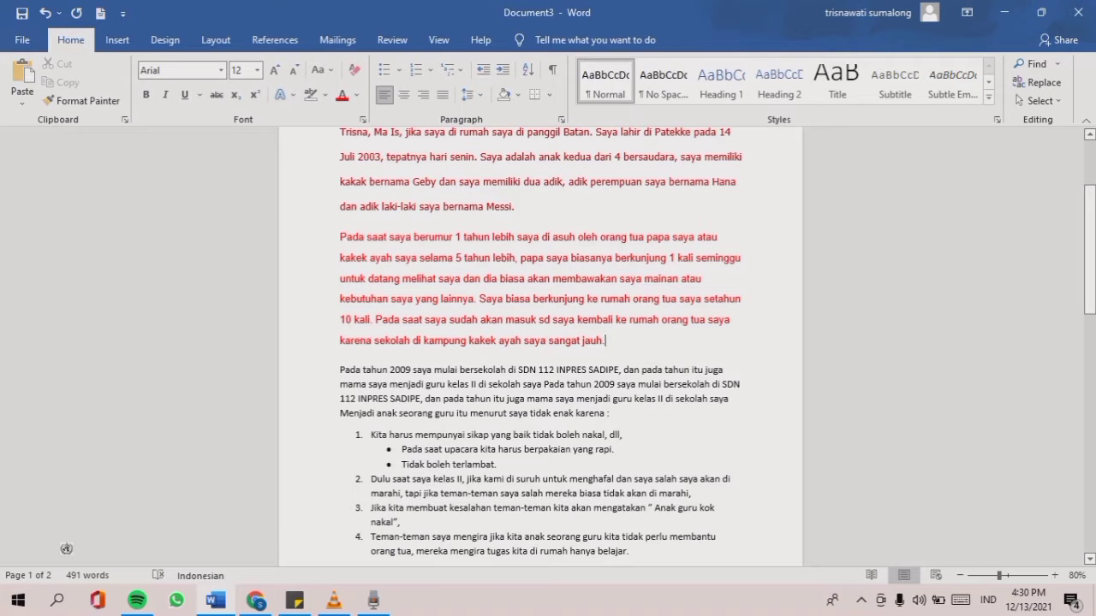
Convert all text of the second paragraph to lowercase.
drag(605, 340, 339, 237)
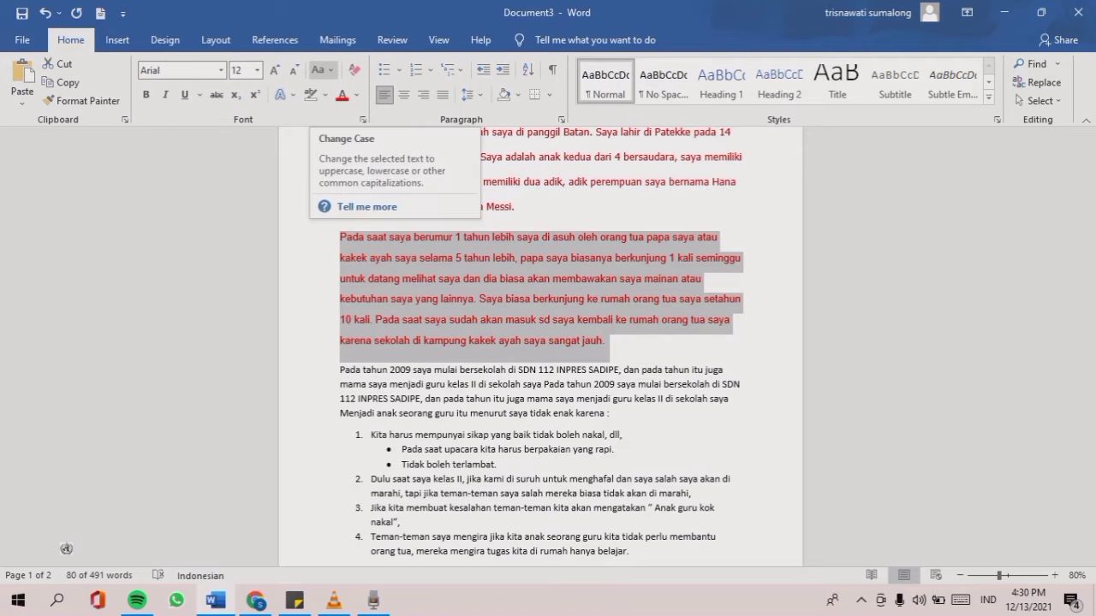
click(321, 69)
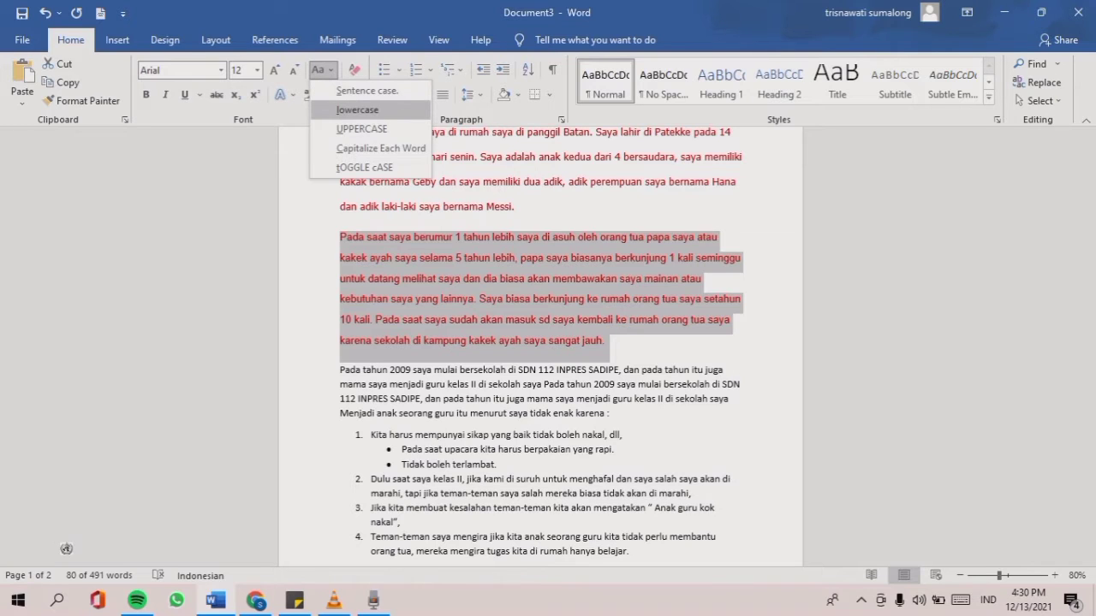
click(357, 109)
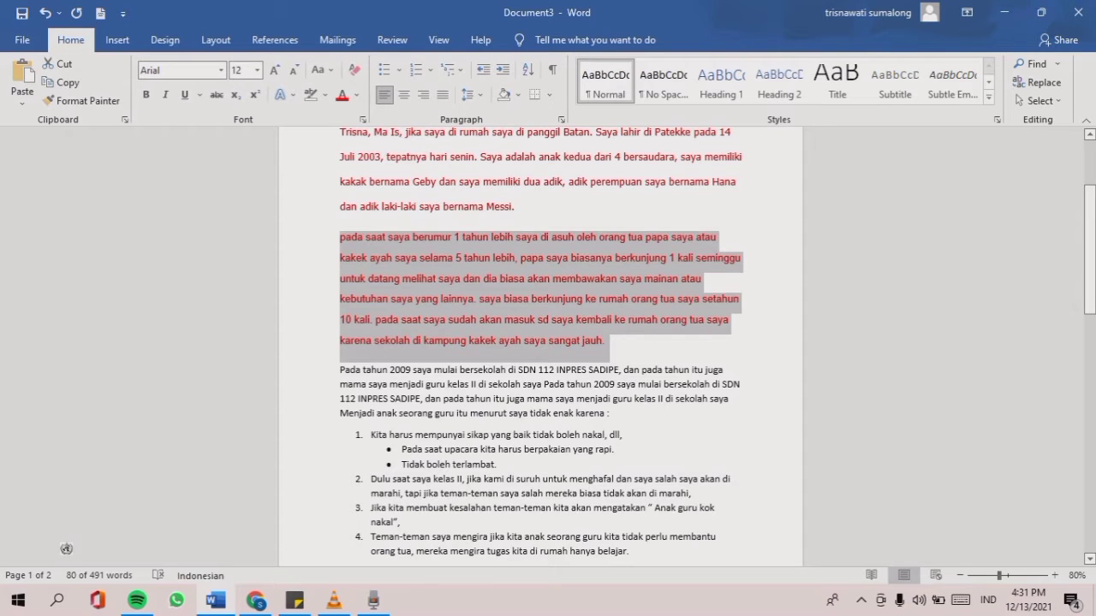
click(716, 508)
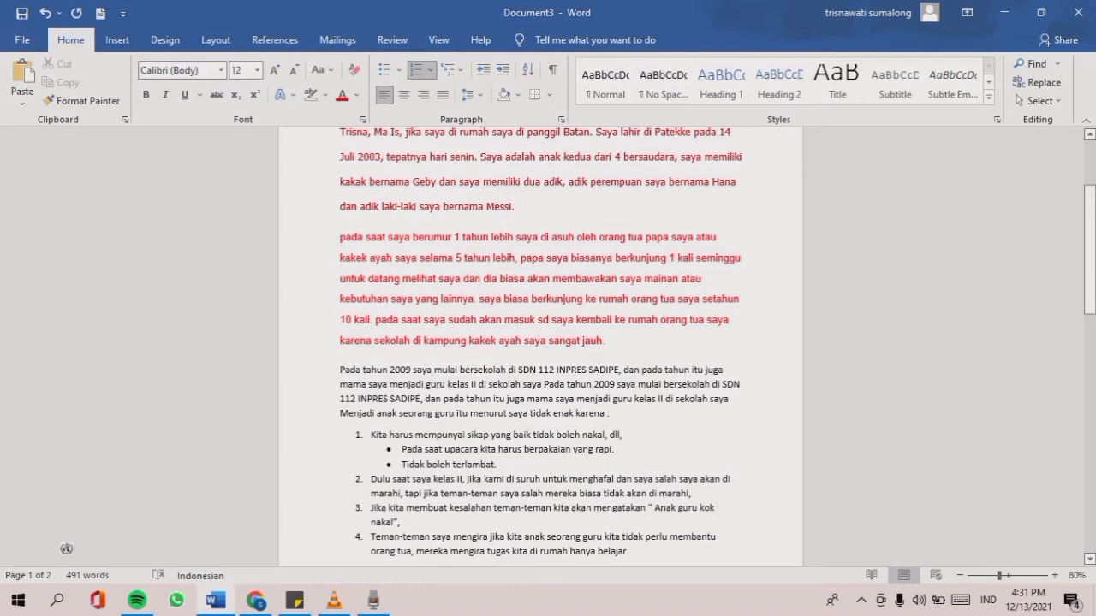
Copy the second paragraph's phrase from "saya di asuh oleh orang tua" to "selama 5 tahun lebih" and underline the original.
mouse_move(515, 238)
mouse_down()
mouse_move(532, 260)
mouse_move(515, 260)
mouse_up()
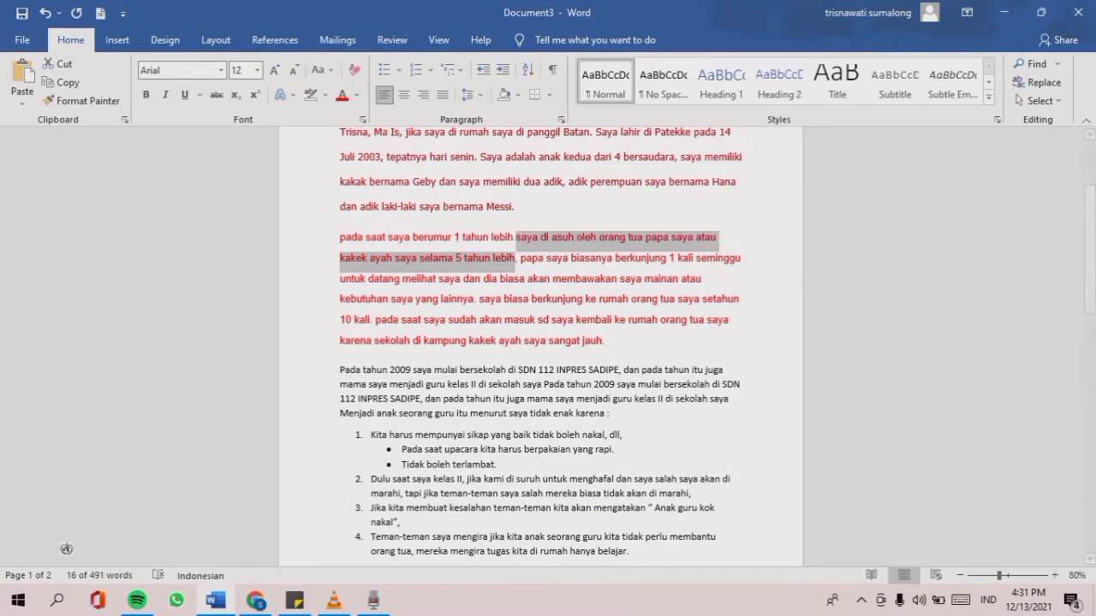
click(61, 83)
click(184, 95)
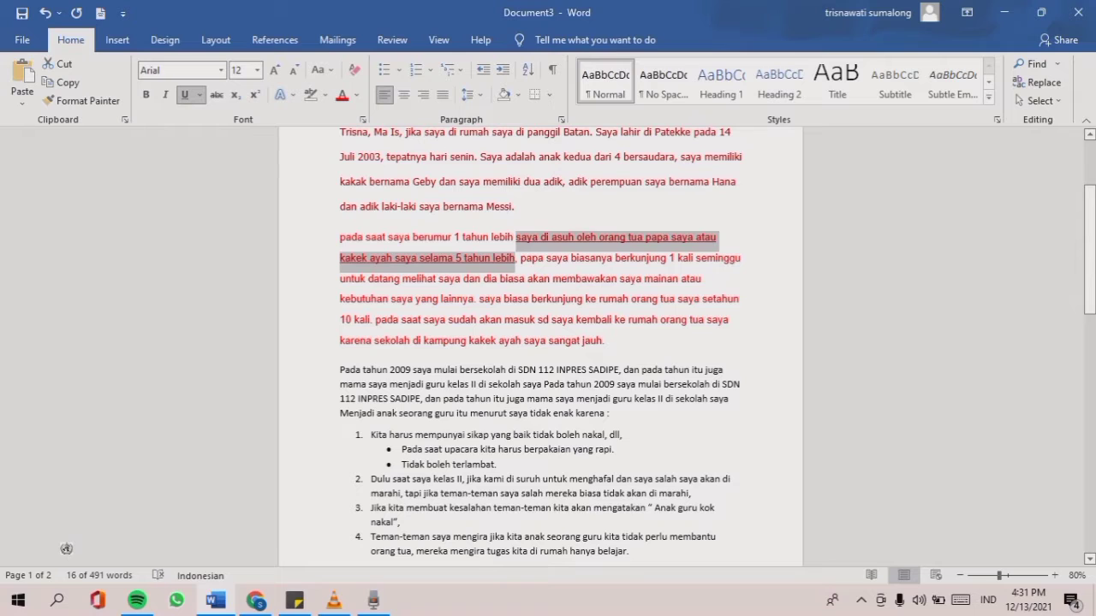
Paste the copied phrase directly after the underlined phrase in the second paragraph, separated by a space.
click(518, 258)
text(,)
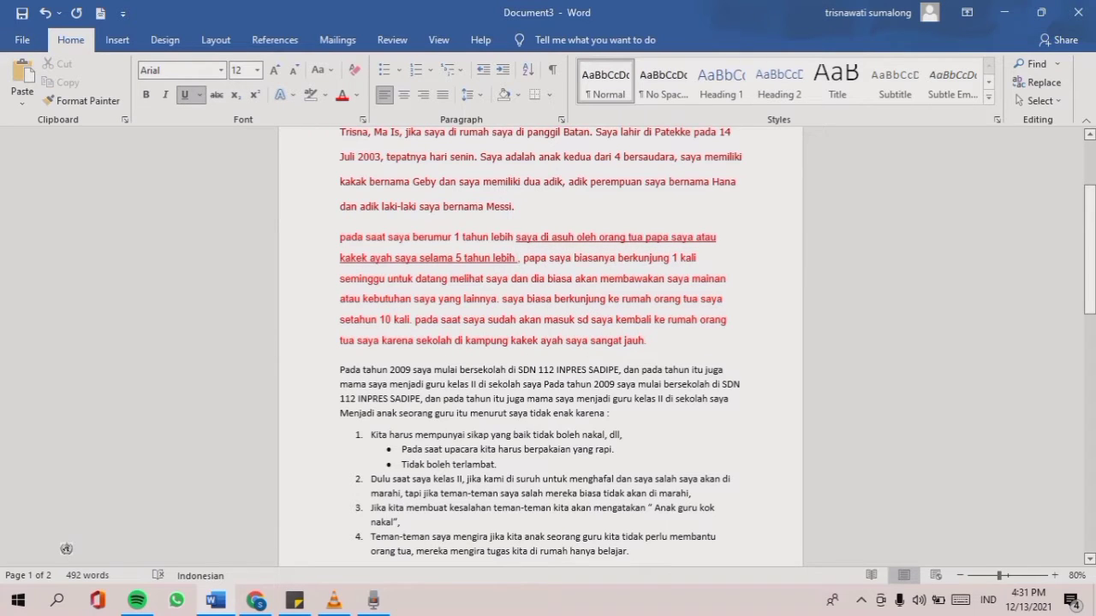
key(BackSpace)
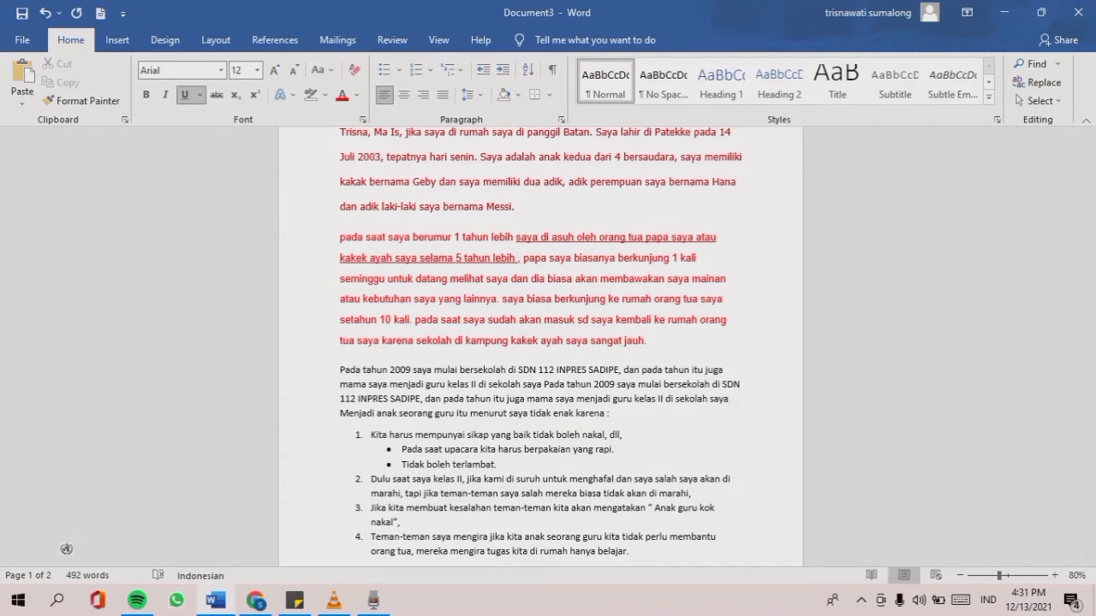
click(22, 79)
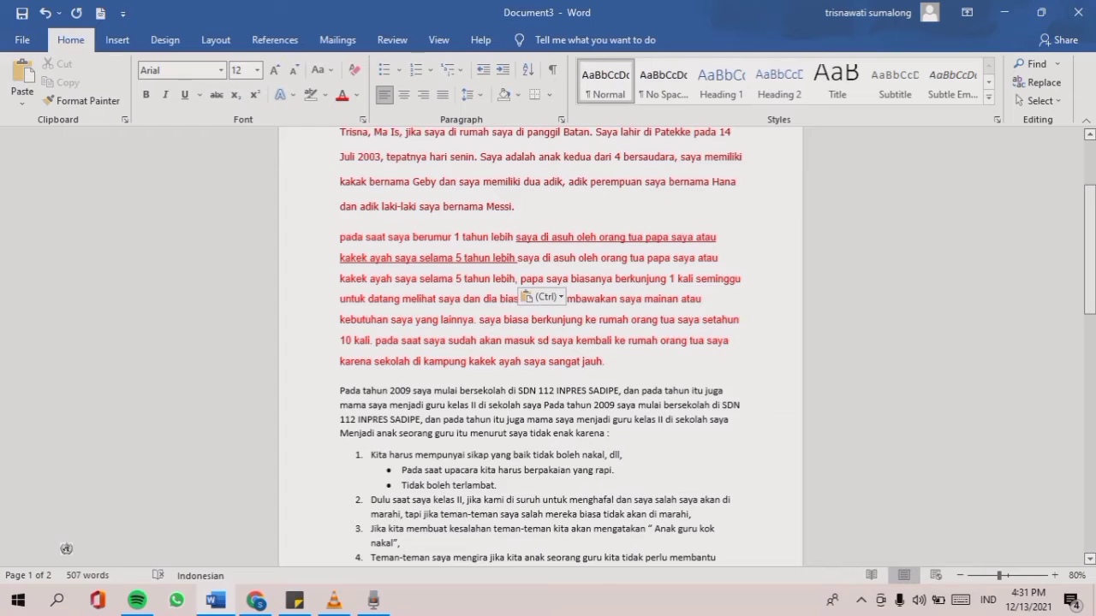
Set line spacing to 1.15 from the paragraph starting "Pada tahun 2009" through the numbered list to the paragraph ending "akan dihukum".
mouse_move(1089, 290)
mouse_down()
mouse_move(1089, 374)
mouse_move(1089, 310)
mouse_up()
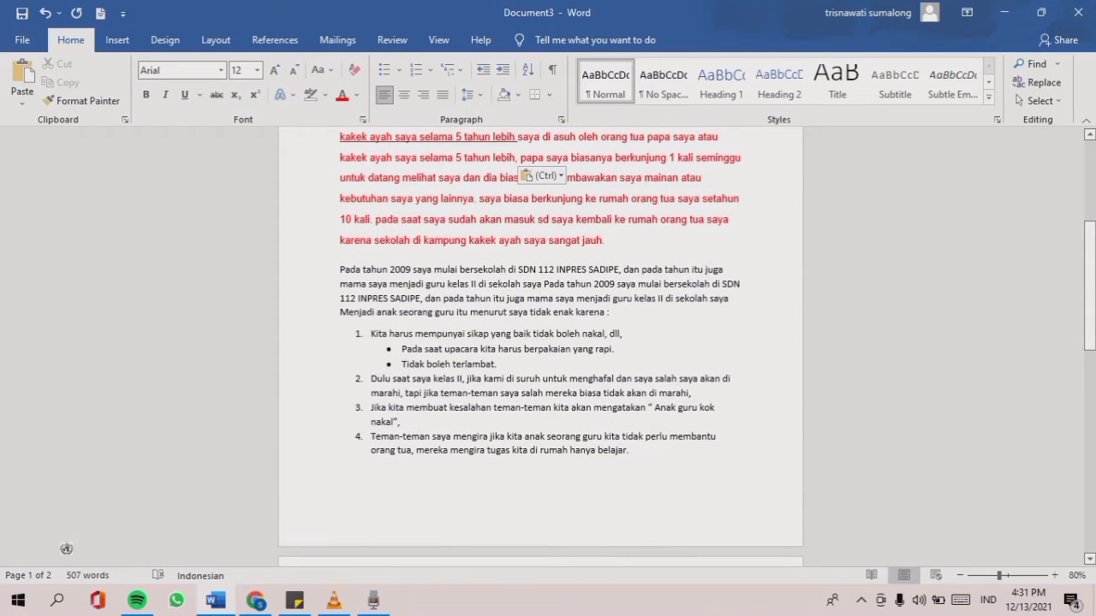
drag(340, 270, 711, 383)
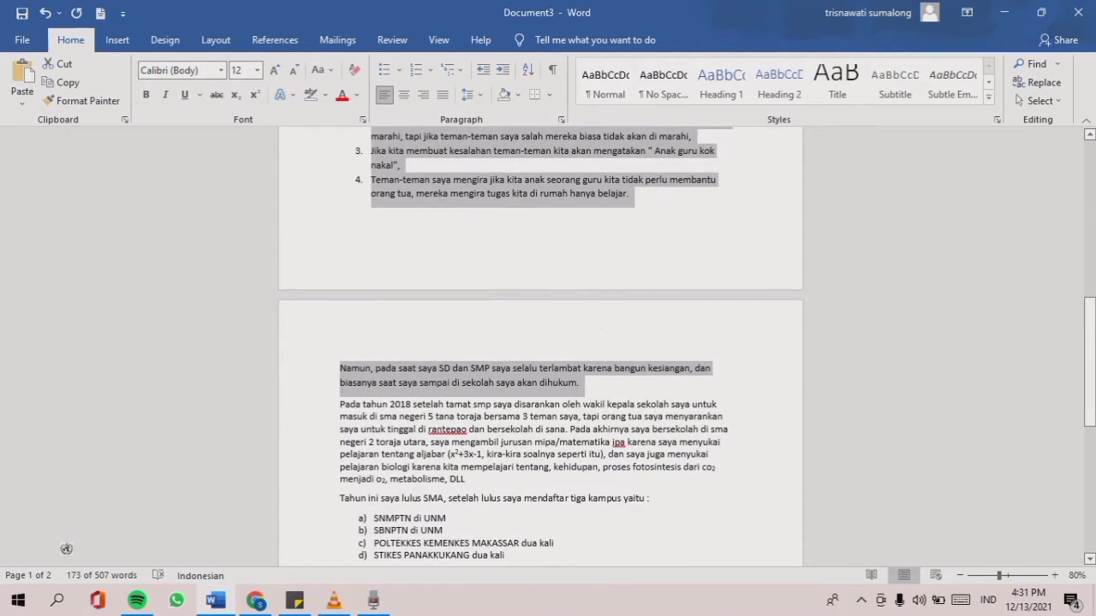
click(469, 95)
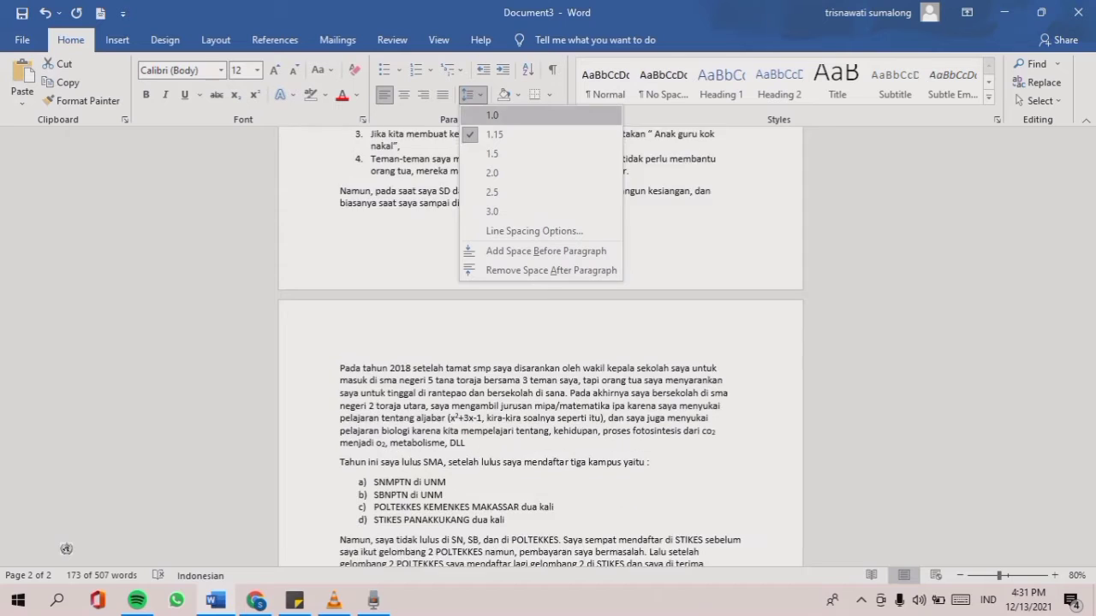
click(494, 135)
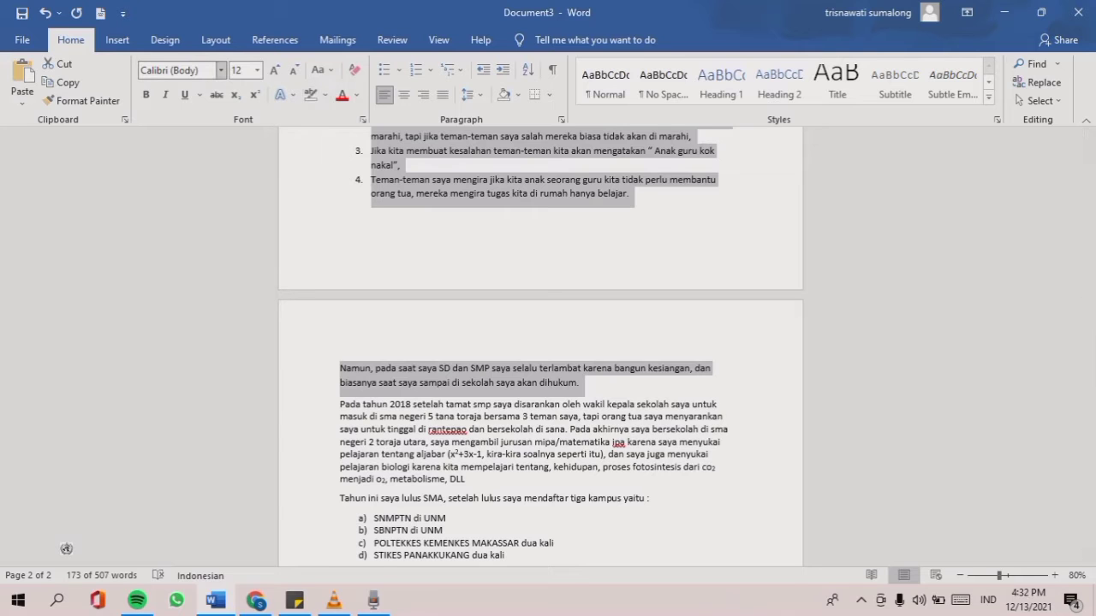
Change the font from "Pada tahun 2009" through "akan dihukum" to Times New Roman and its text color to a light blue theme color.
click(221, 70)
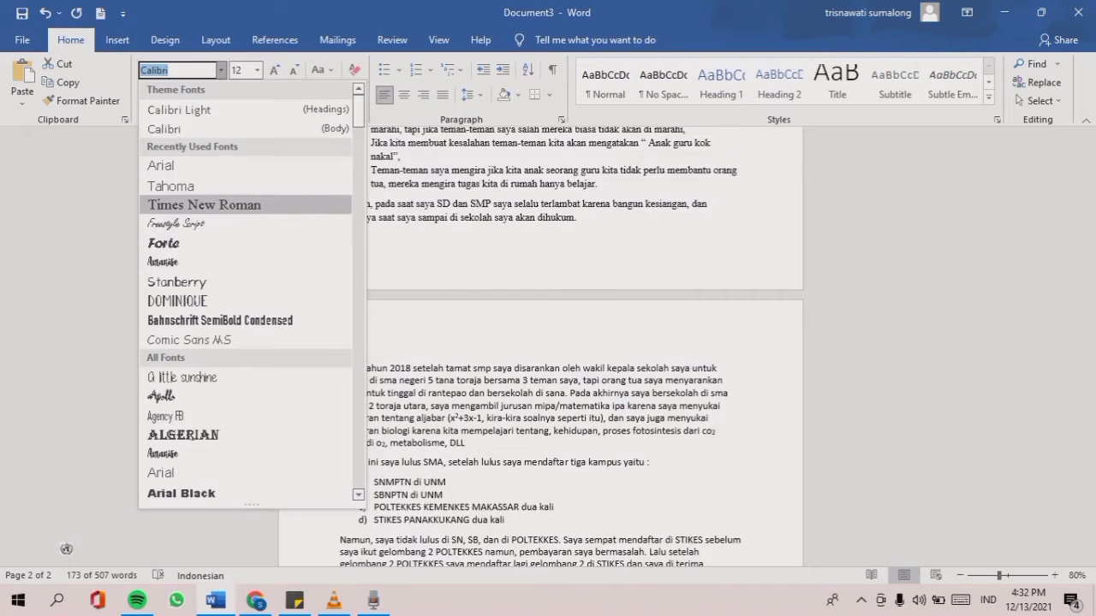
click(204, 205)
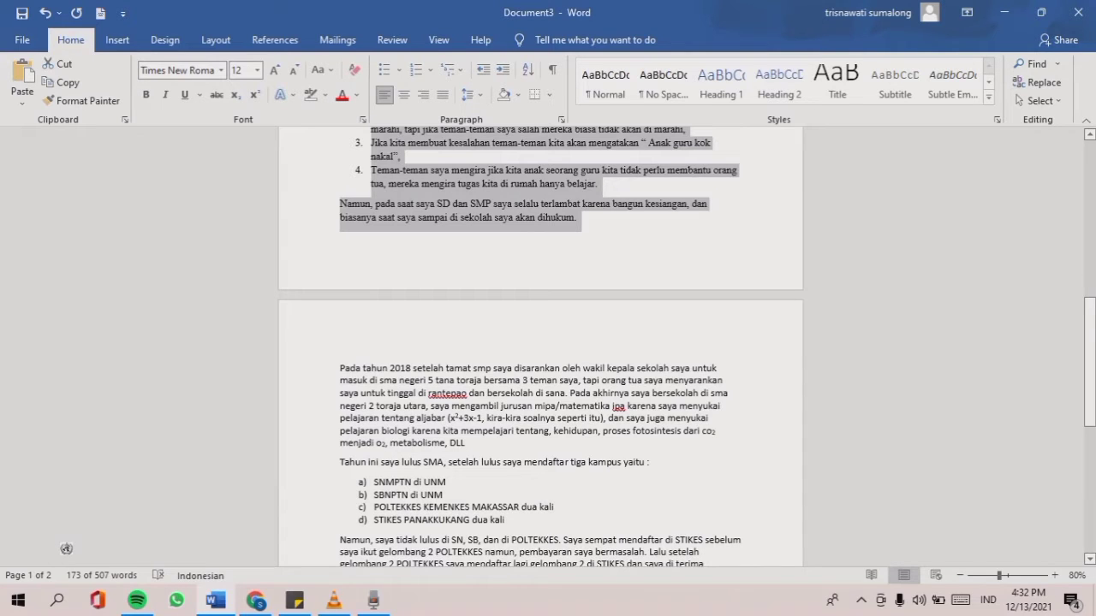
drag(1090, 385, 1090, 322)
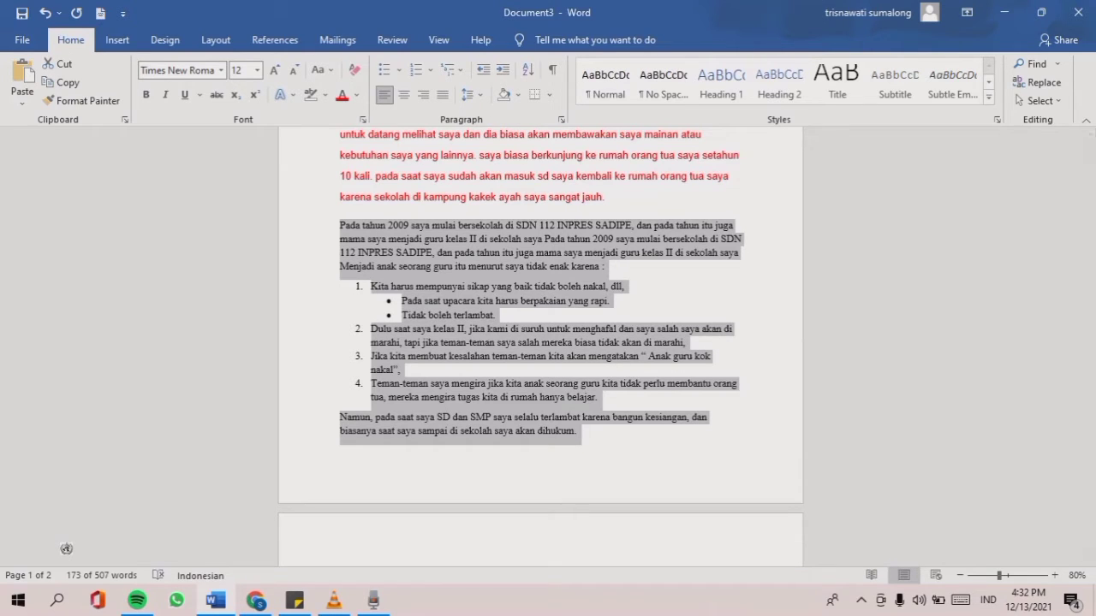
click(356, 95)
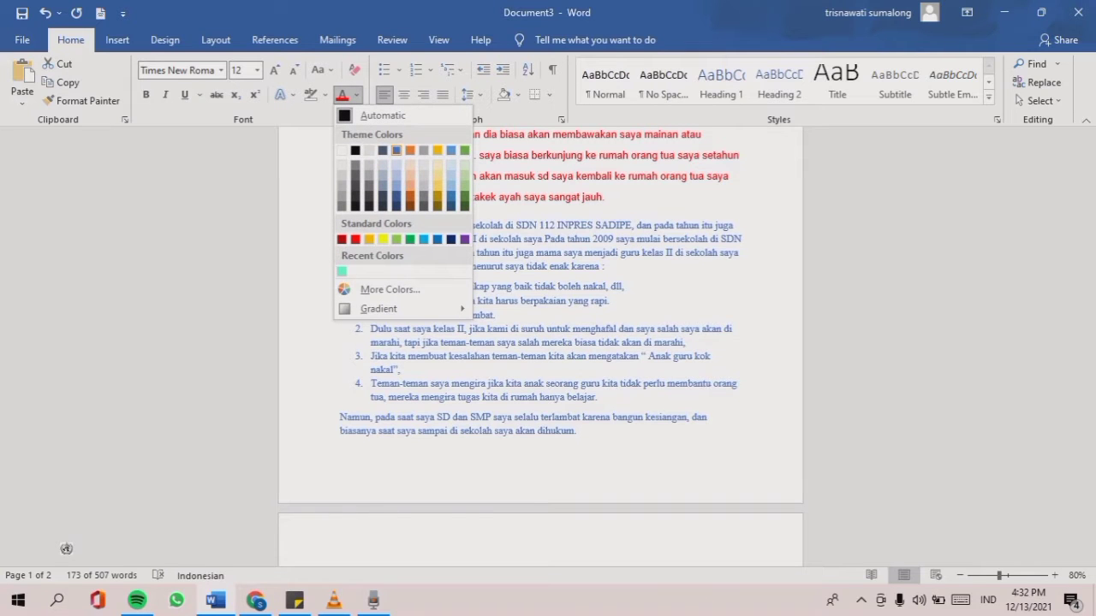
click(397, 150)
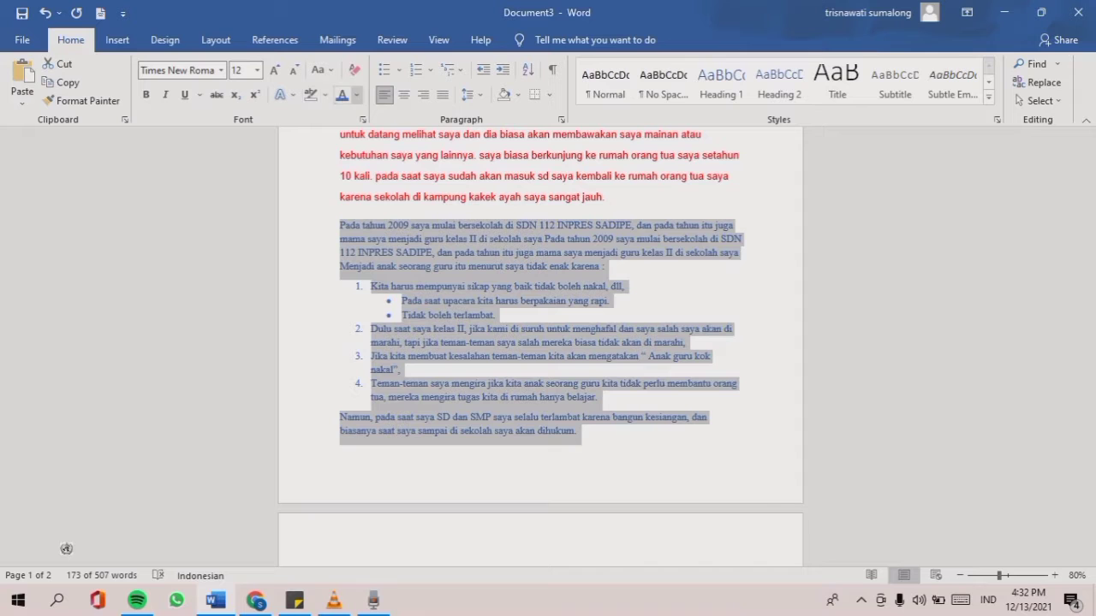
click(356, 95)
key(Escape)
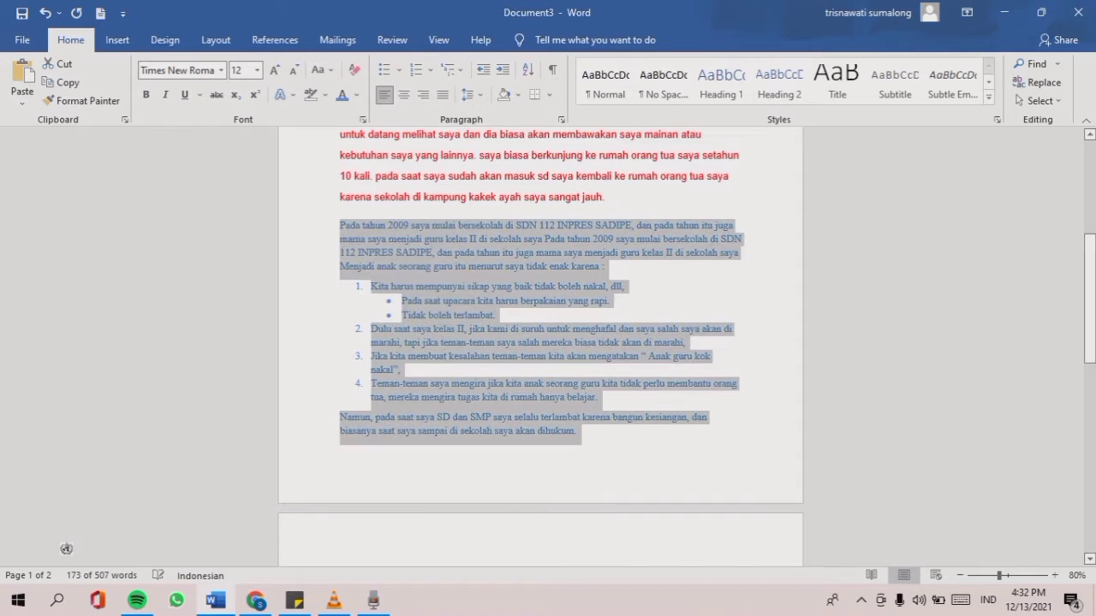
click(497, 315)
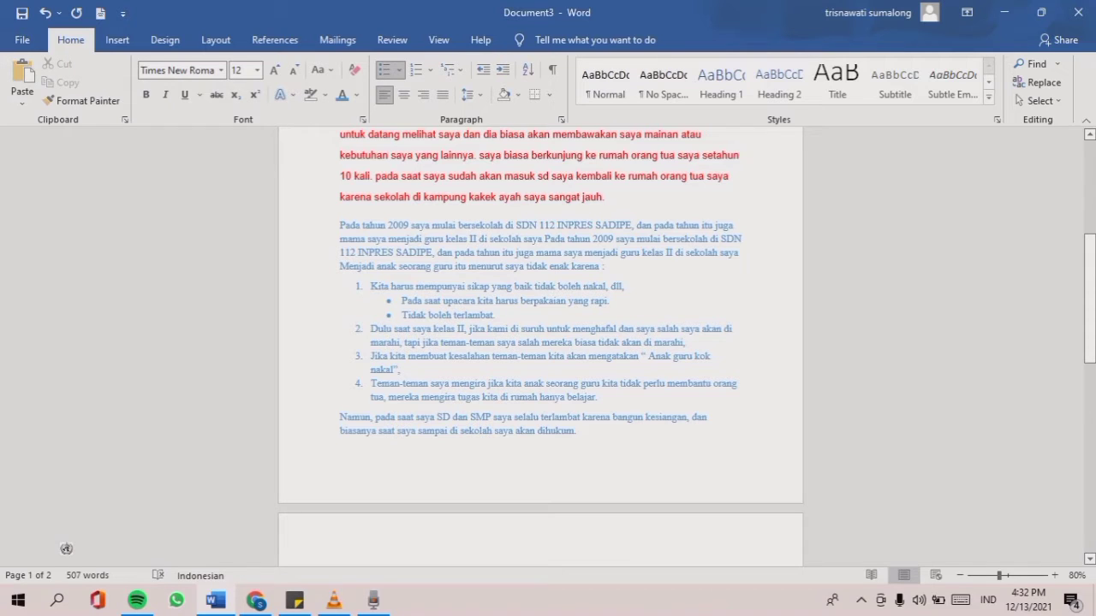
Copy the third paragraph's opening phrase, from "Pada tahun 2009" to "kelas II di sekolah saya", and make the original bold.
drag(340, 225, 545, 238)
key(ctrl+c)
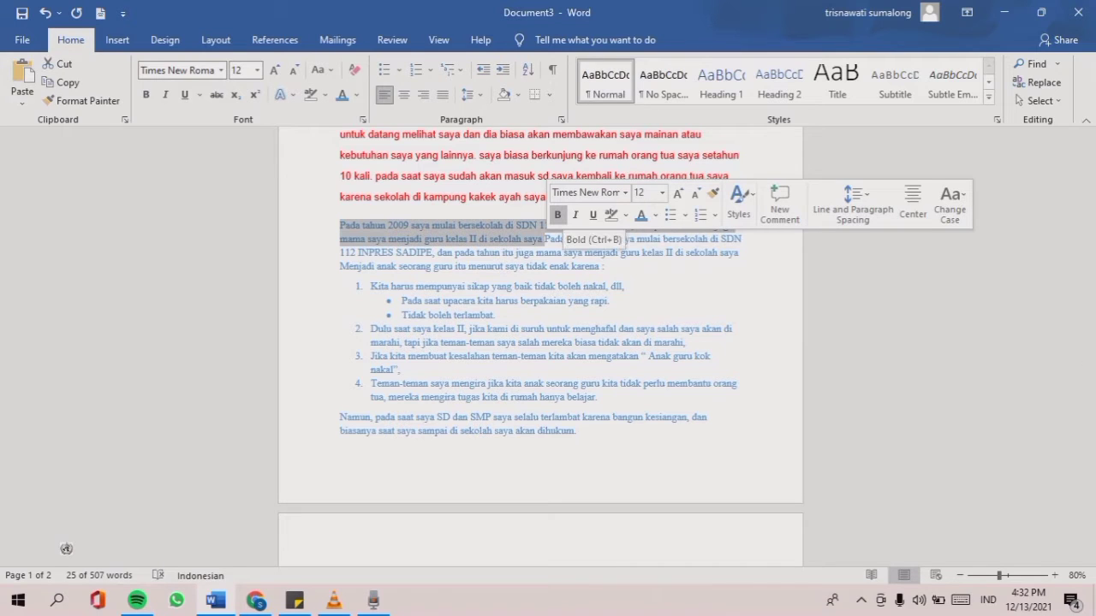
click(557, 214)
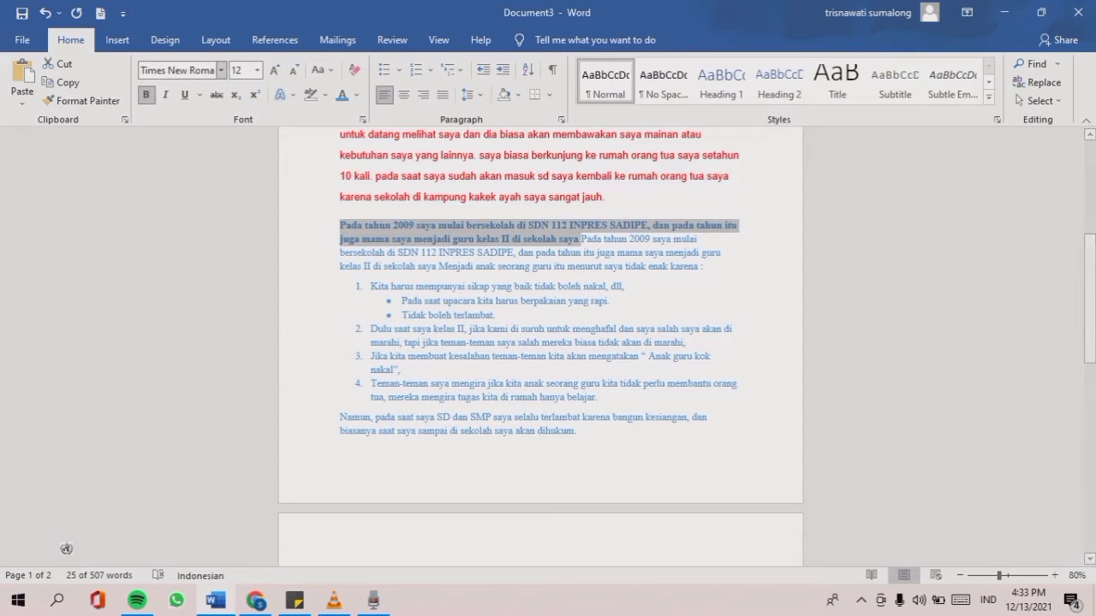
click(145, 94)
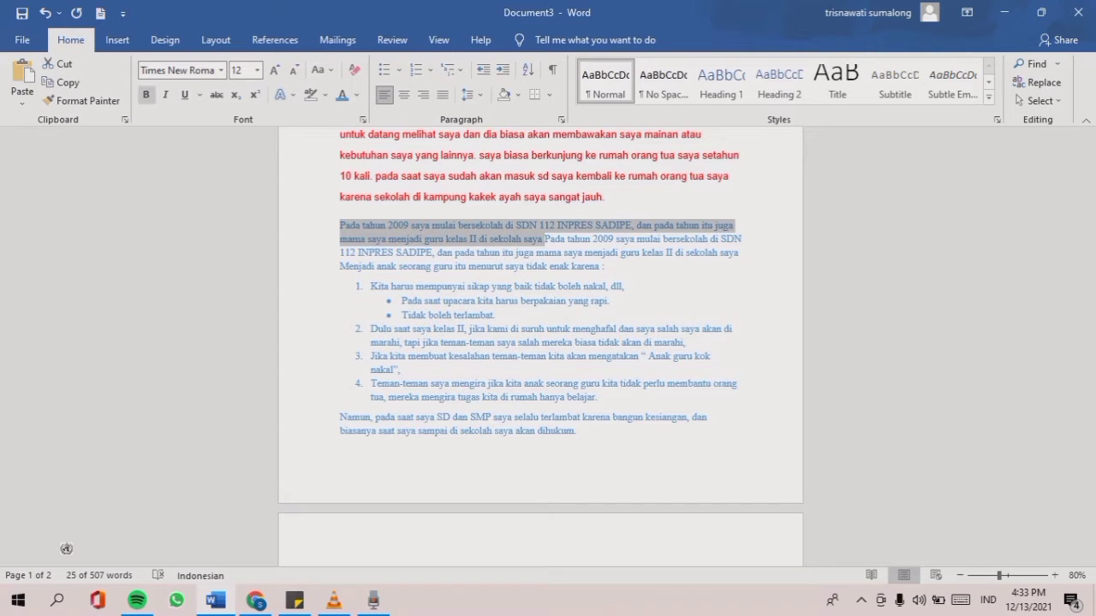
click(146, 95)
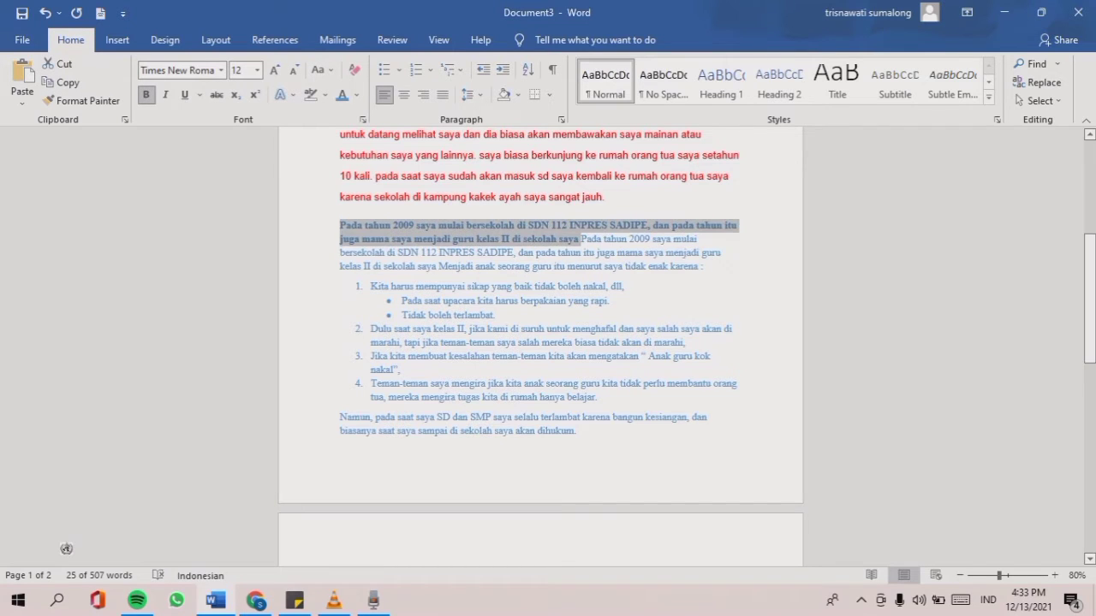
Paste the copied phrase directly after the bold opening phrase of the third paragraph.
click(577, 252)
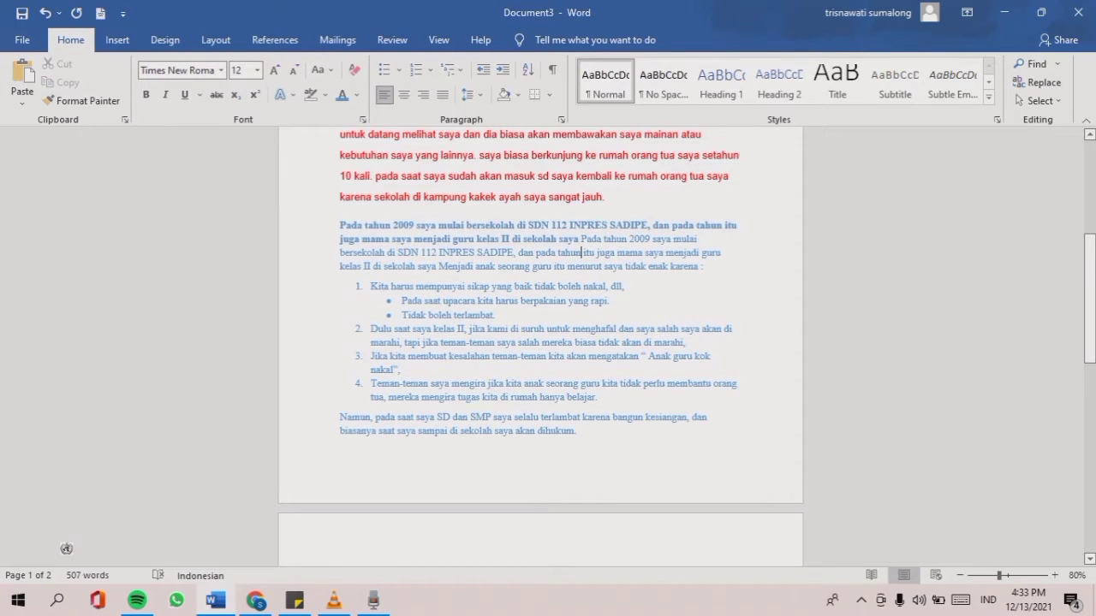
click(579, 239)
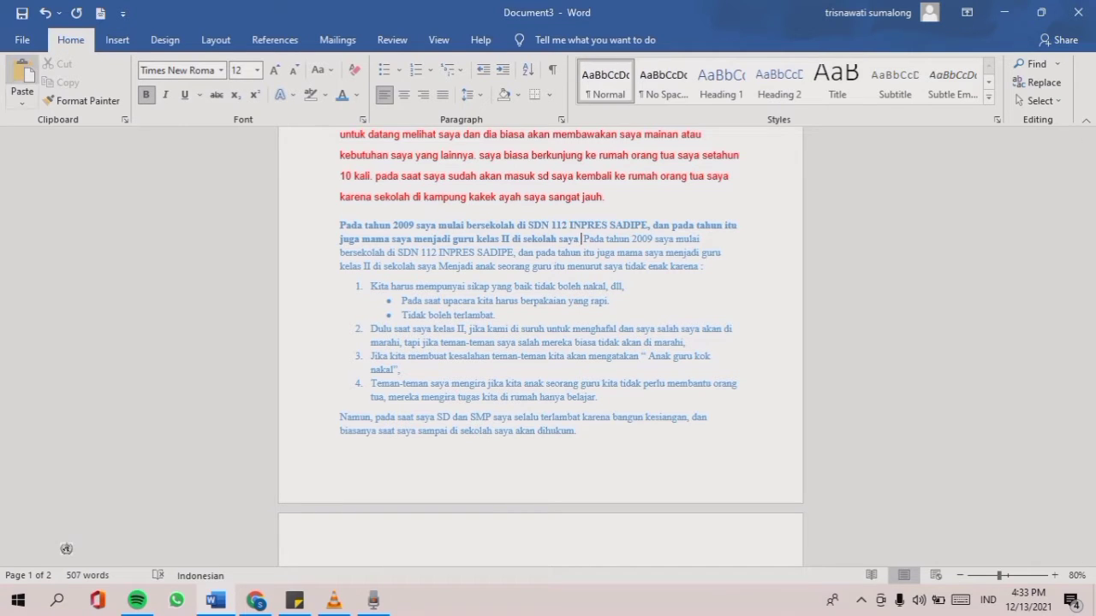
click(22, 75)
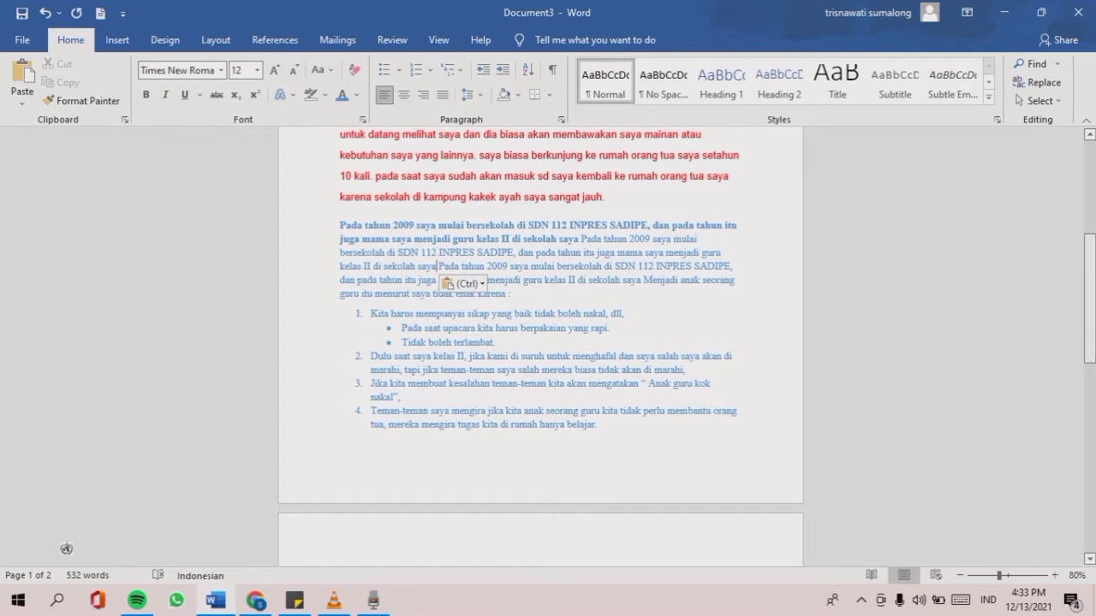
drag(1089, 330, 1089, 358)
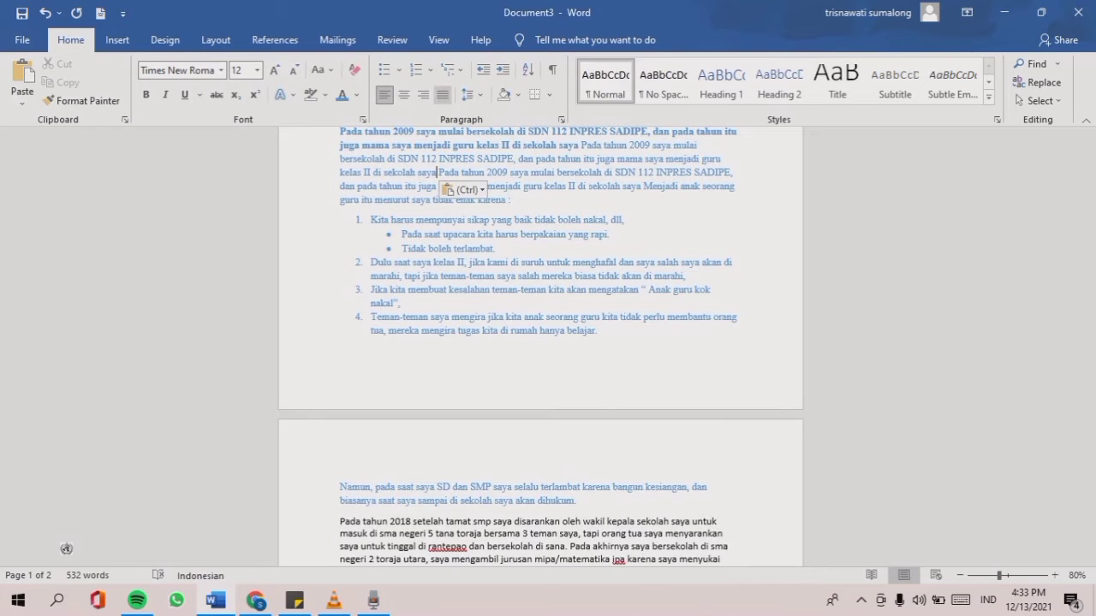
click(426, 70)
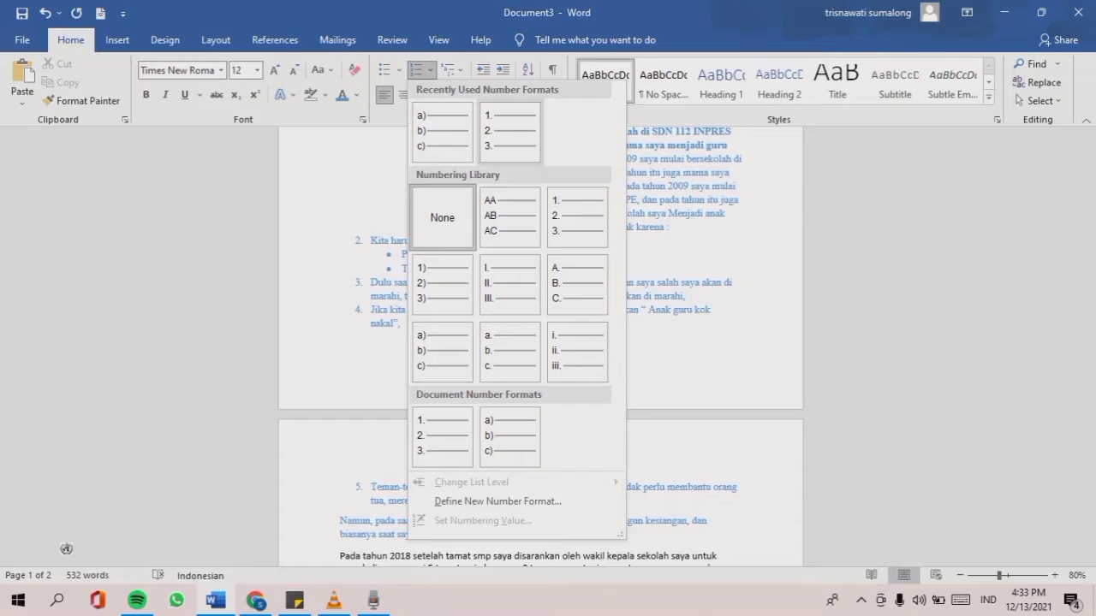
key(Escape)
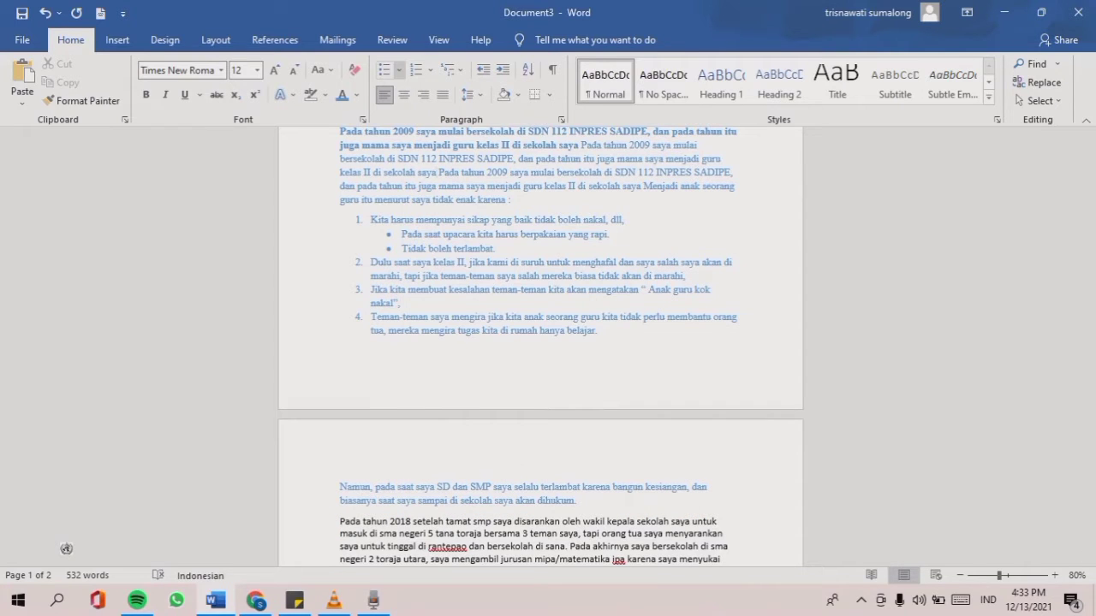
Define a new bullet from the Wingdings cross symbol with character code 88 and apply it to the paragraph starting "Pada tahun 2009".
click(398, 69)
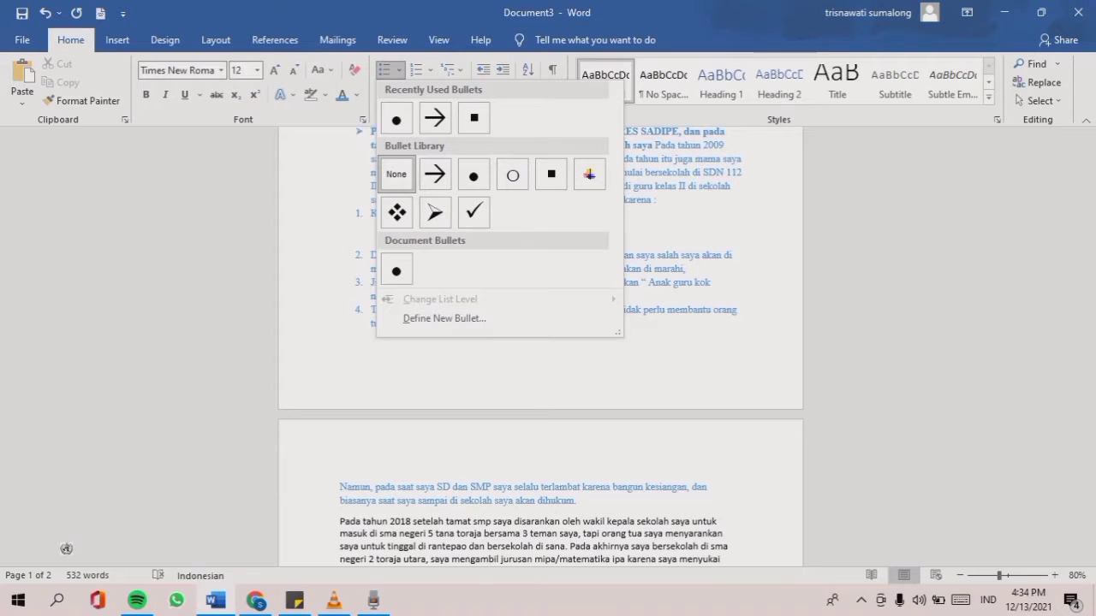
click(444, 318)
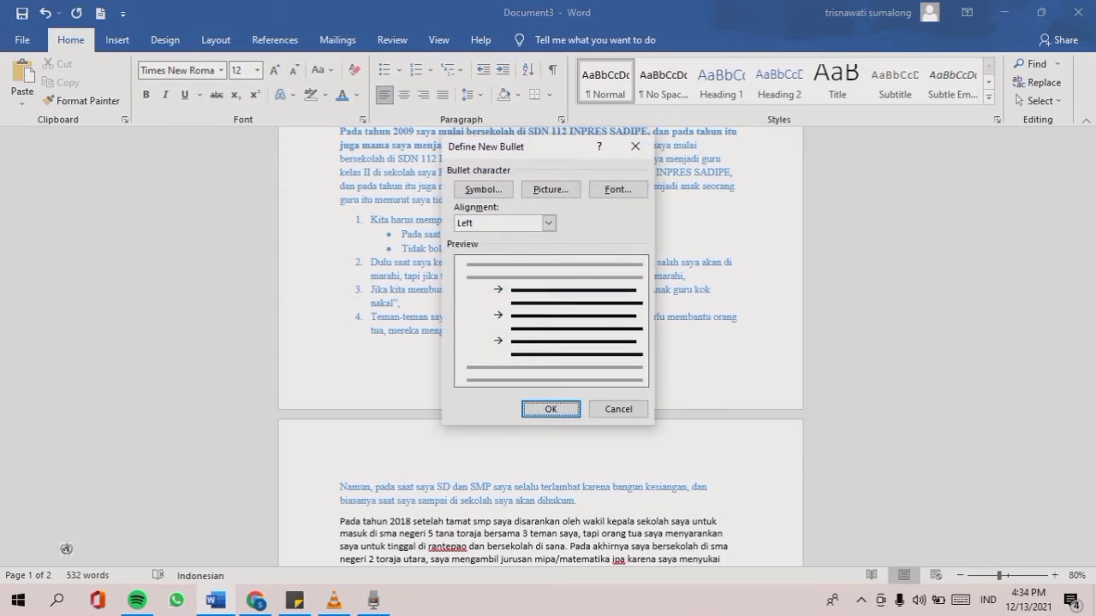
click(482, 190)
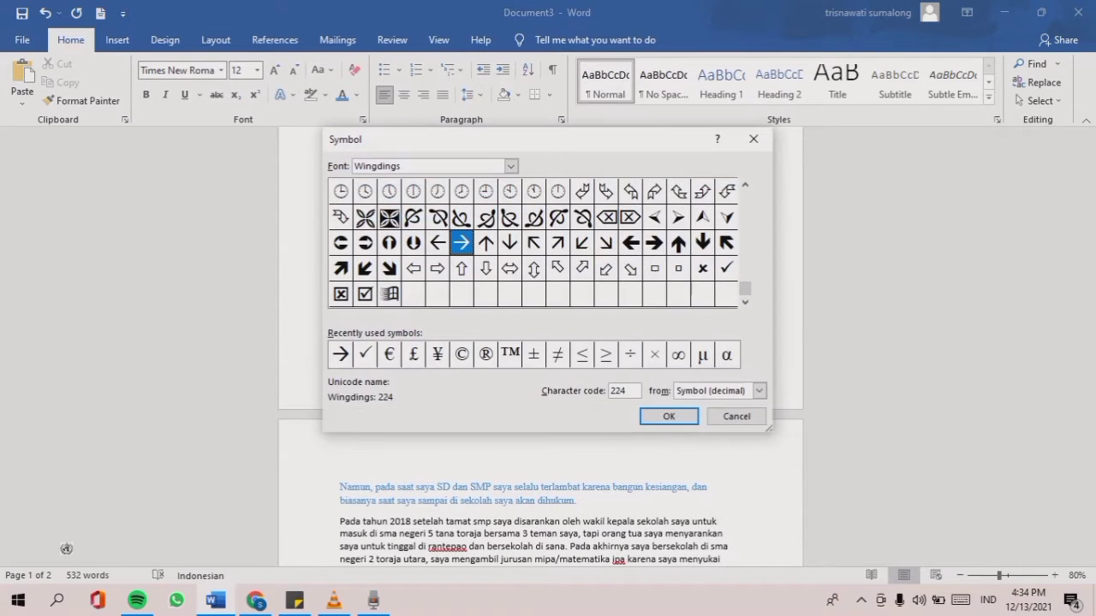
scroll(535, 242, up, 5)
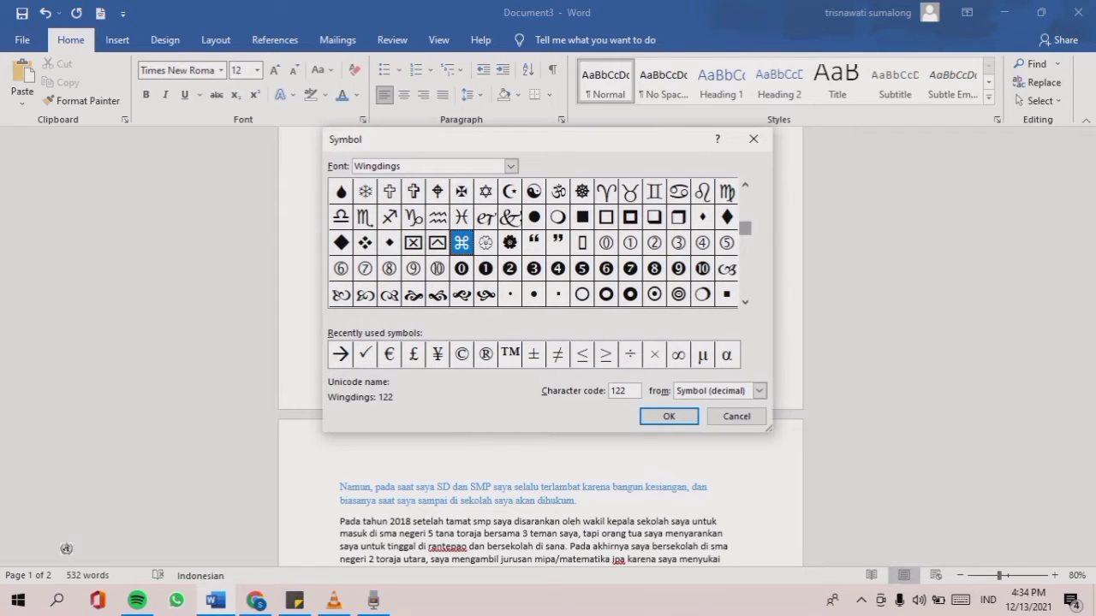
scroll(535, 243, up, 2)
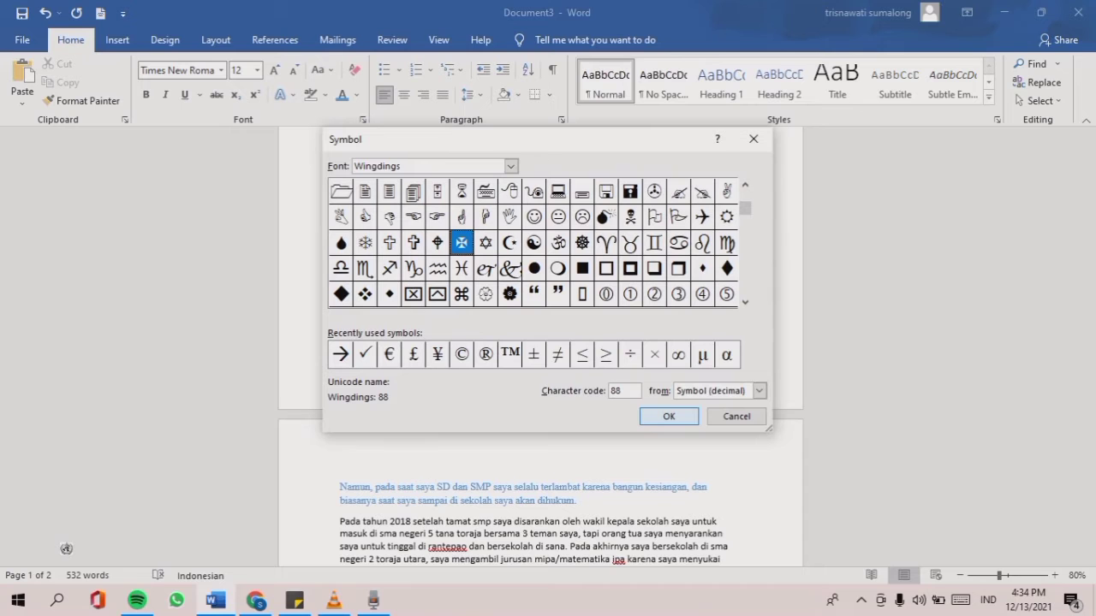
key(Return)
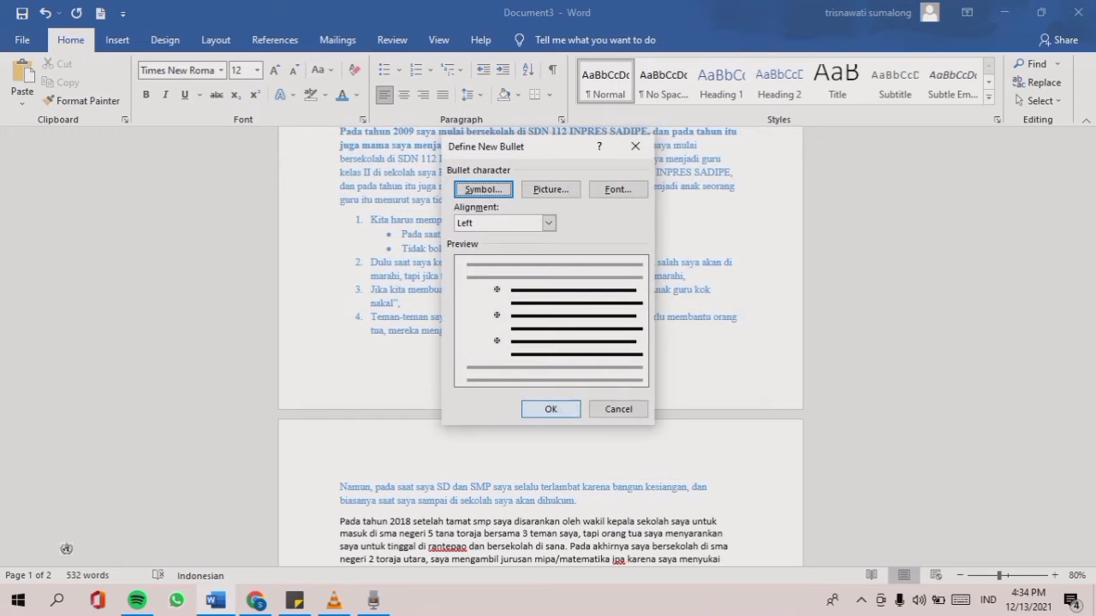
click(551, 409)
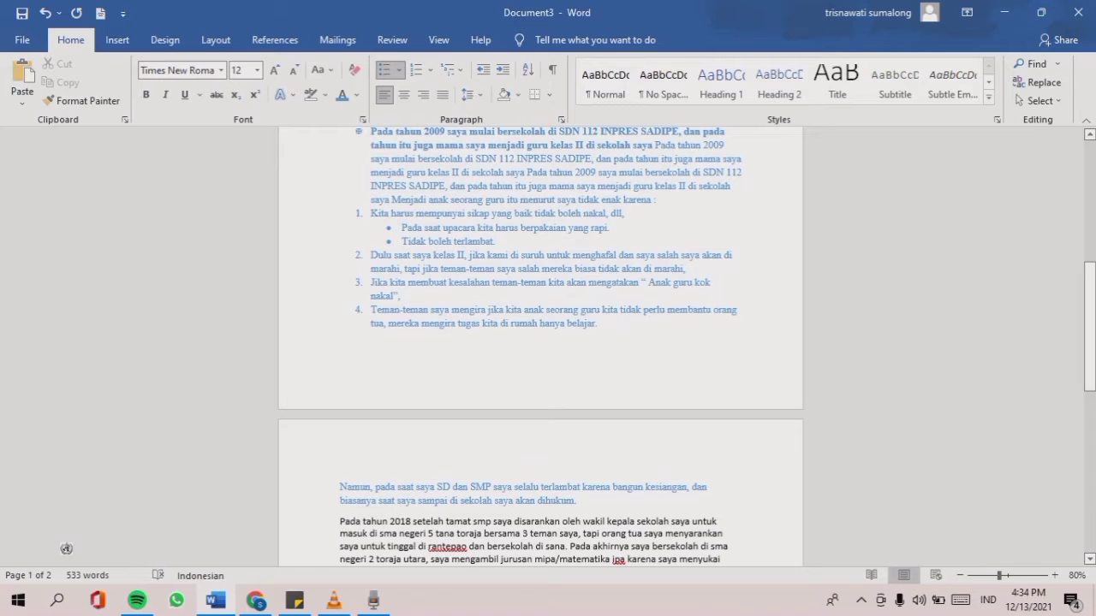
Remove the cross-shaped bullet and its indent from the paragraph starting "Pada tahun 2009".
drag(1090, 327, 1089, 298)
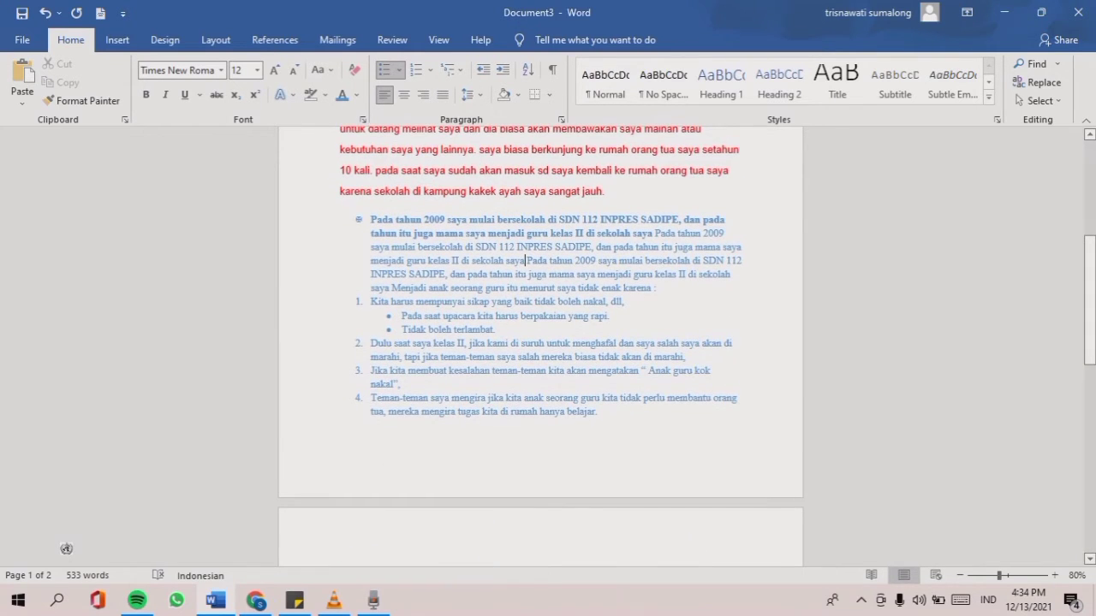
key(ctrl+Up)
key(BackSpace)
key(BackSpace)
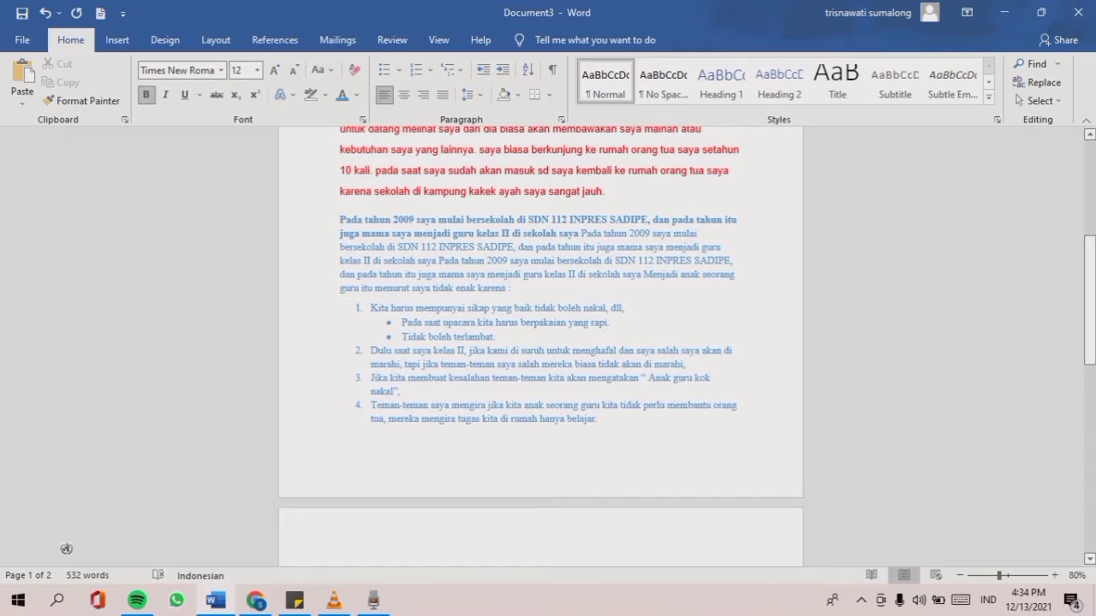
Set the line spacing of the paragraph starting "Pada tahun 2018" to 2.70.
scroll(541, 343, down, 6)
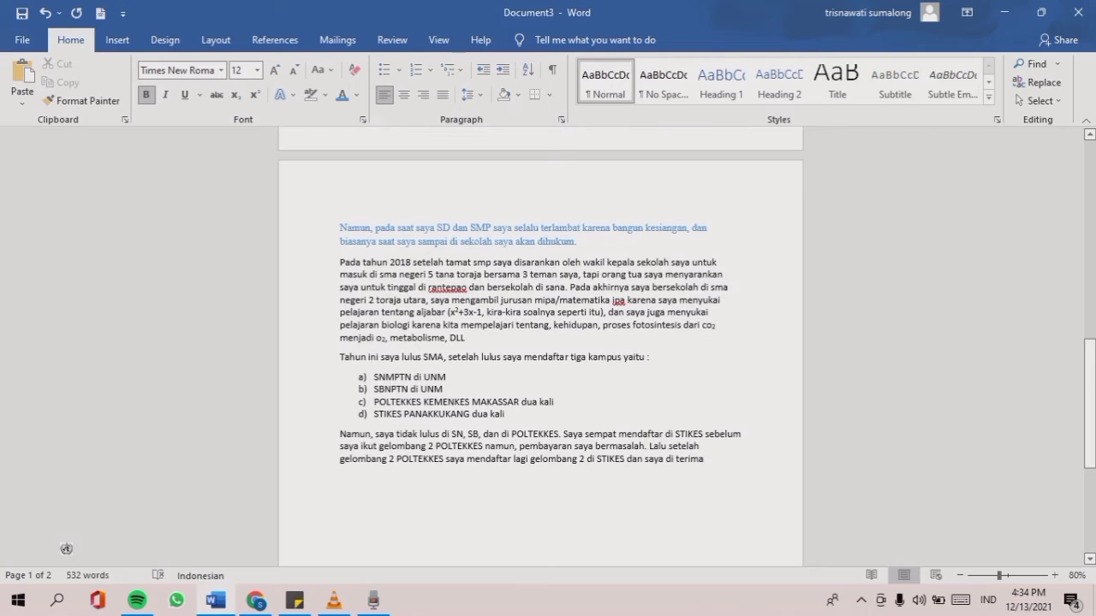
drag(340, 263, 465, 338)
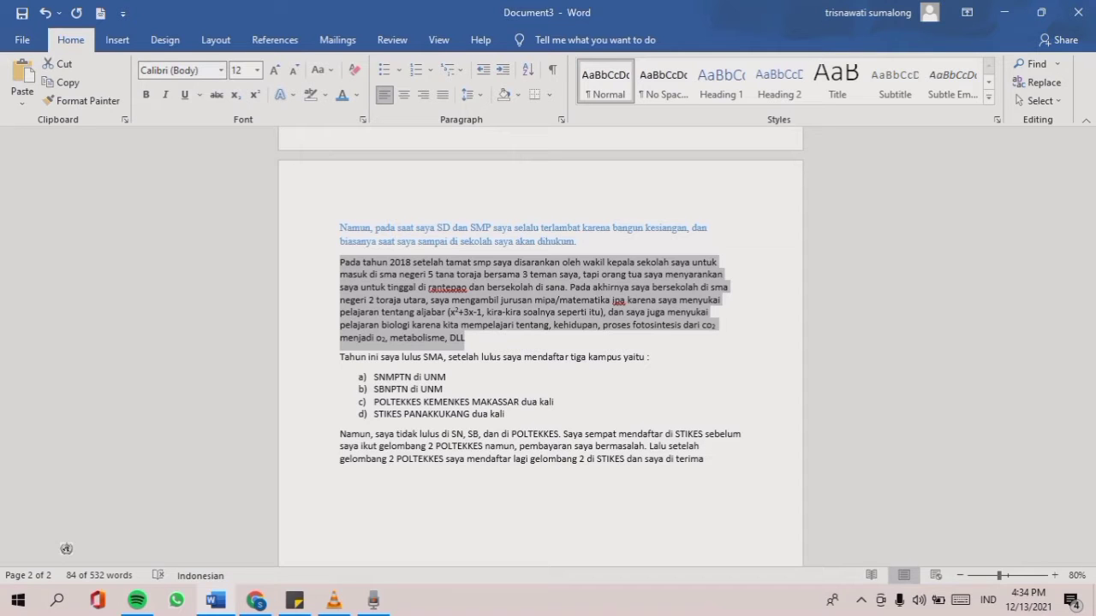
click(468, 94)
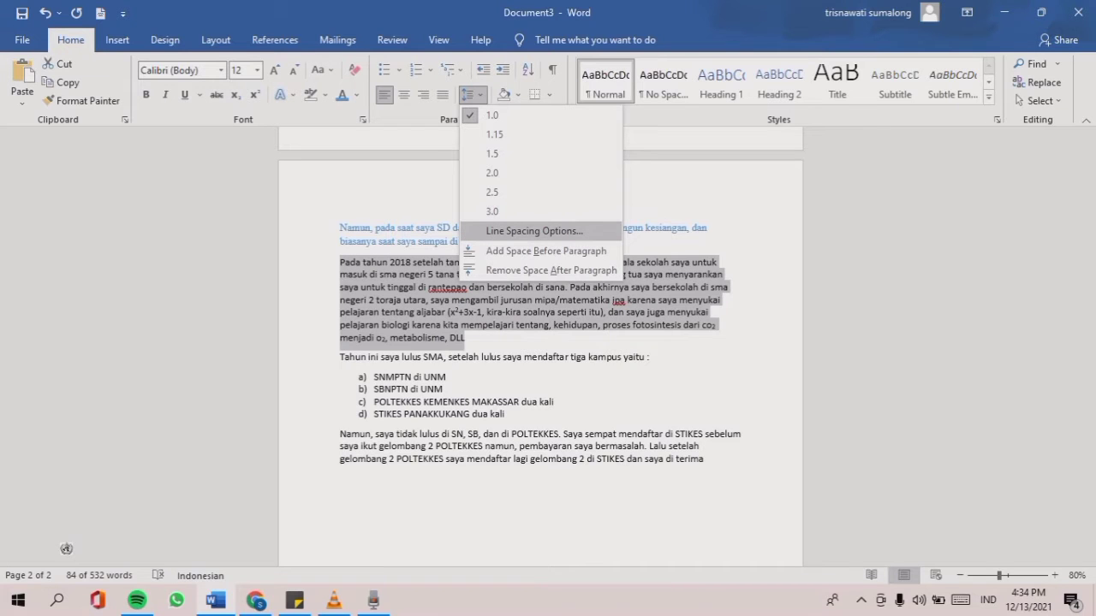
click(534, 231)
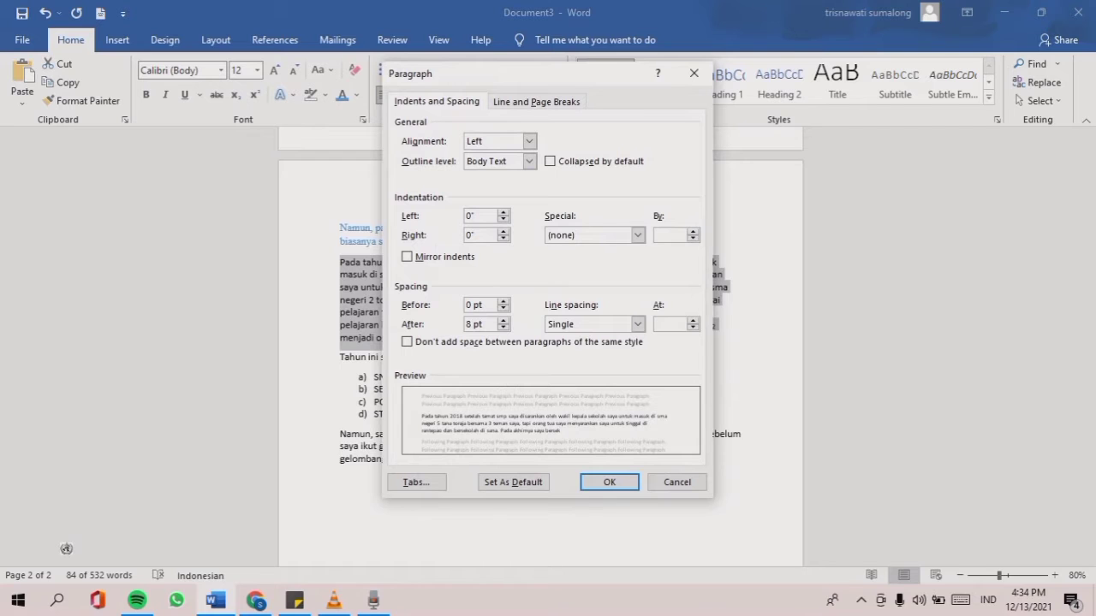
text(2.70)
key(Return)
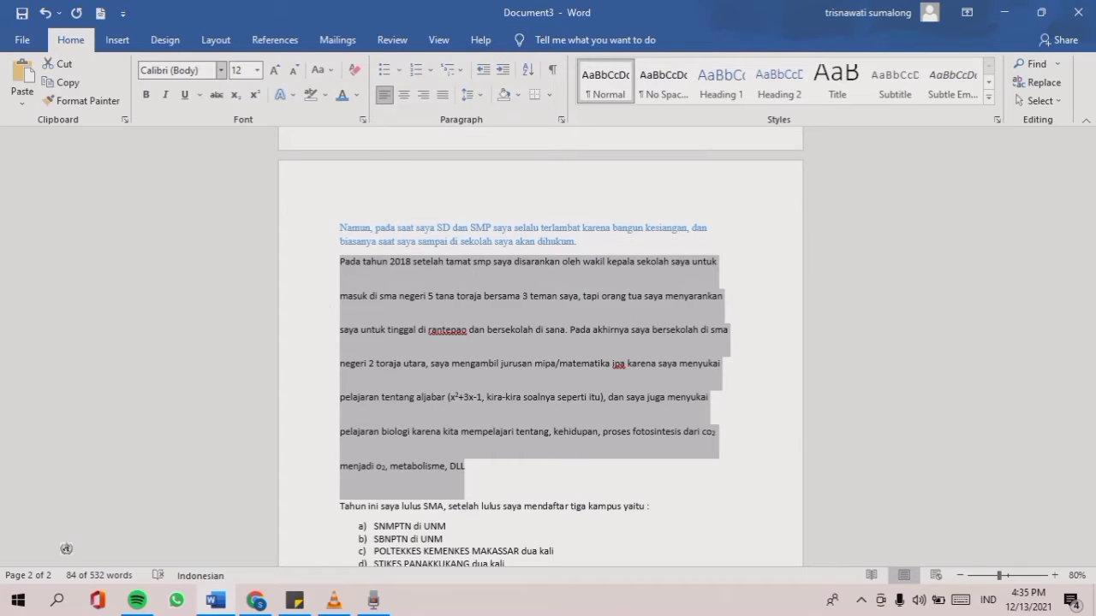
Format the paragraph starting "Pada tahun 2018" in the Forte font with the standard green font color.
click(221, 70)
key(Down)
key(Down)
key(Down)
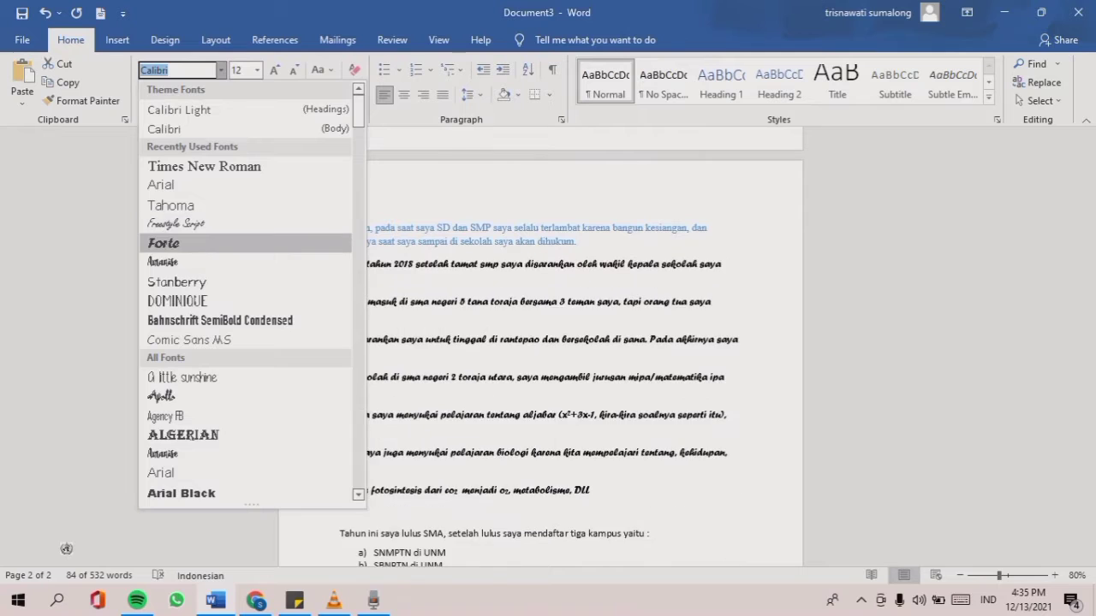
key(Return)
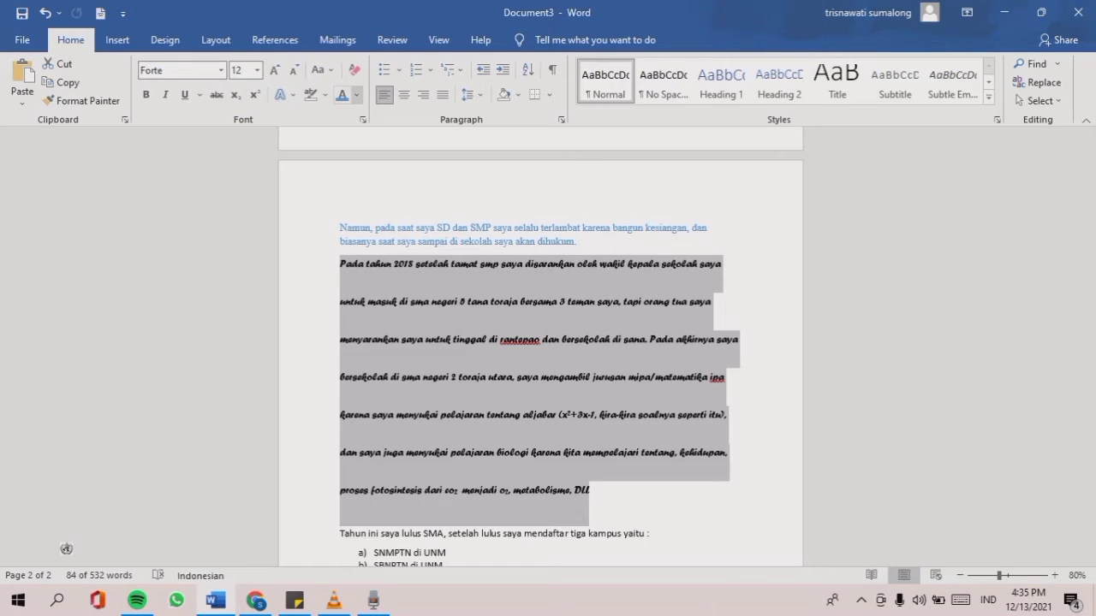
click(357, 95)
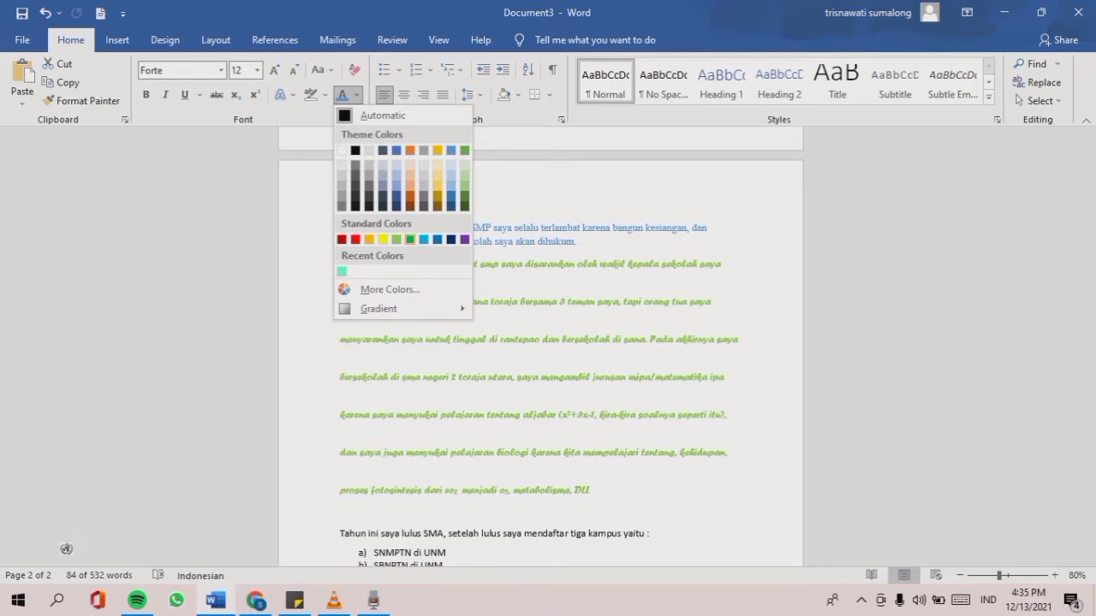
click(410, 239)
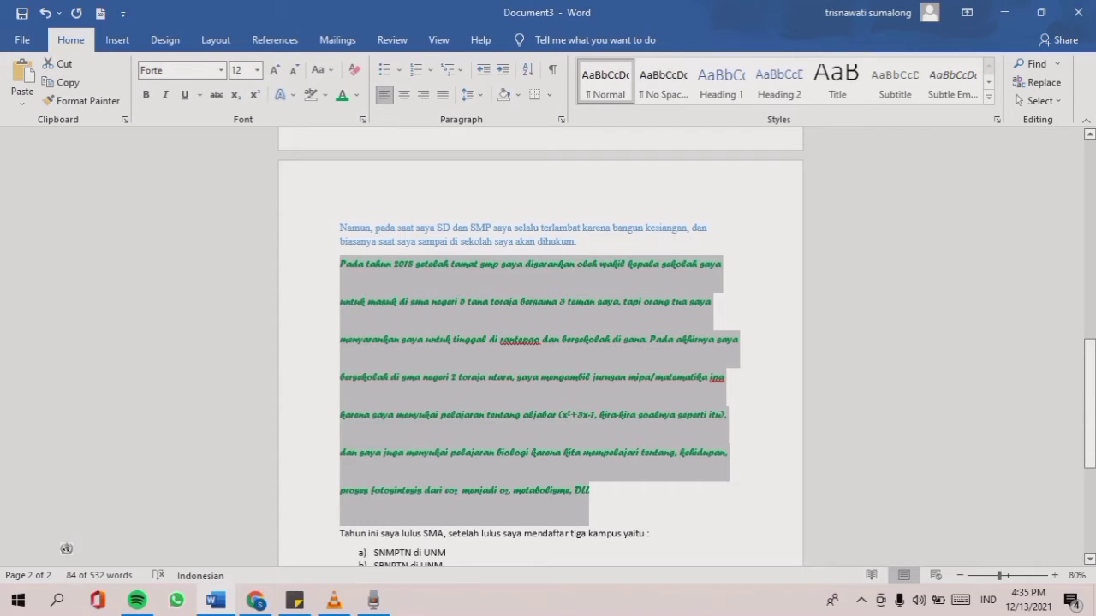
Apply tOGGLE cASE to the green Forte paragraph and deselect it.
click(322, 70)
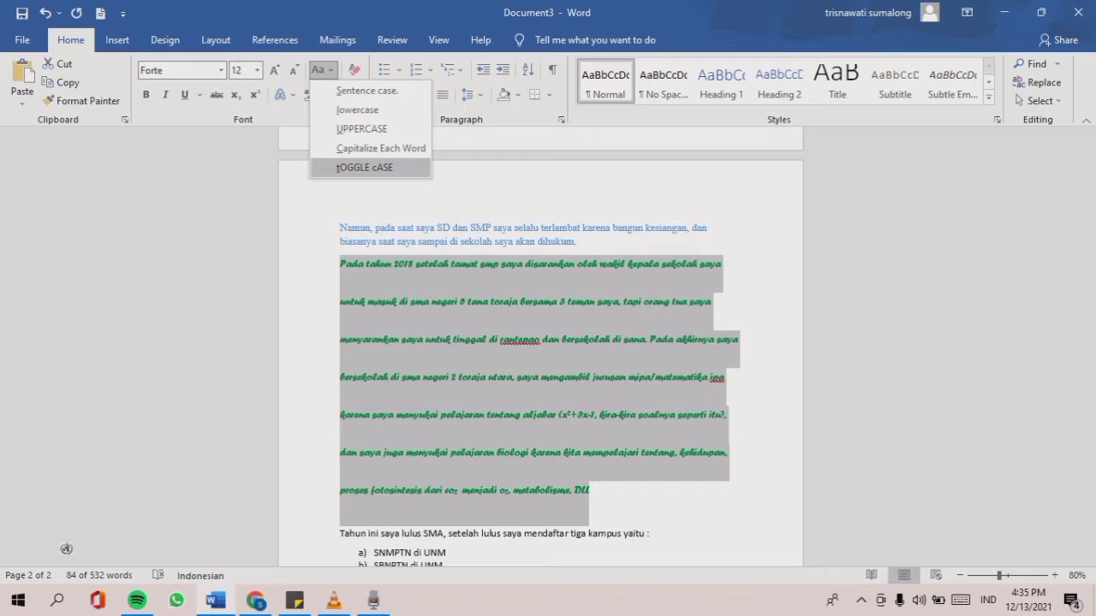
click(364, 167)
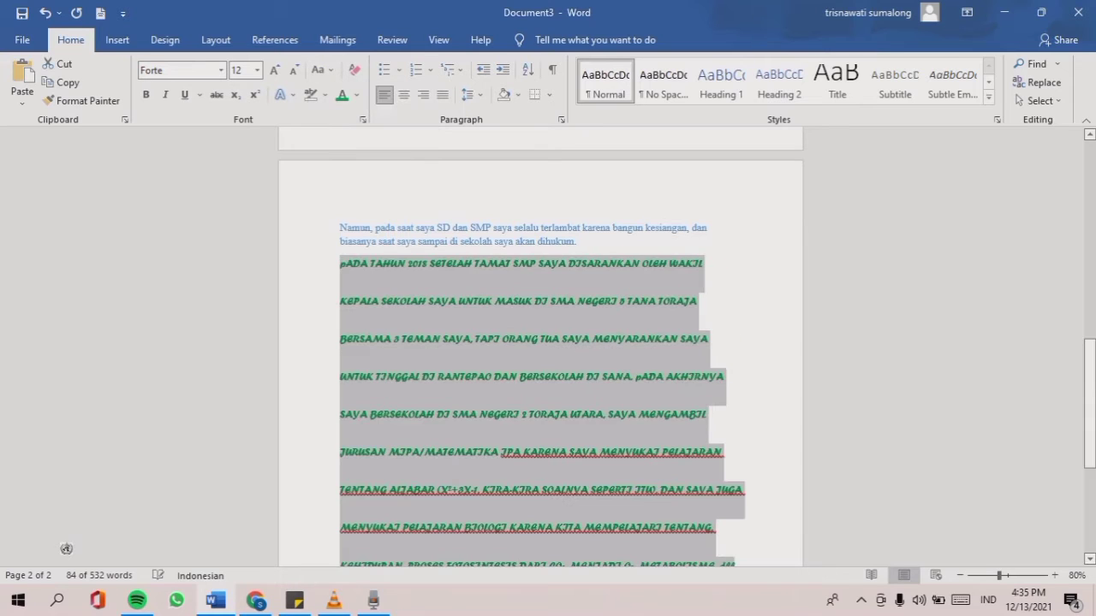
drag(1089, 403, 1089, 425)
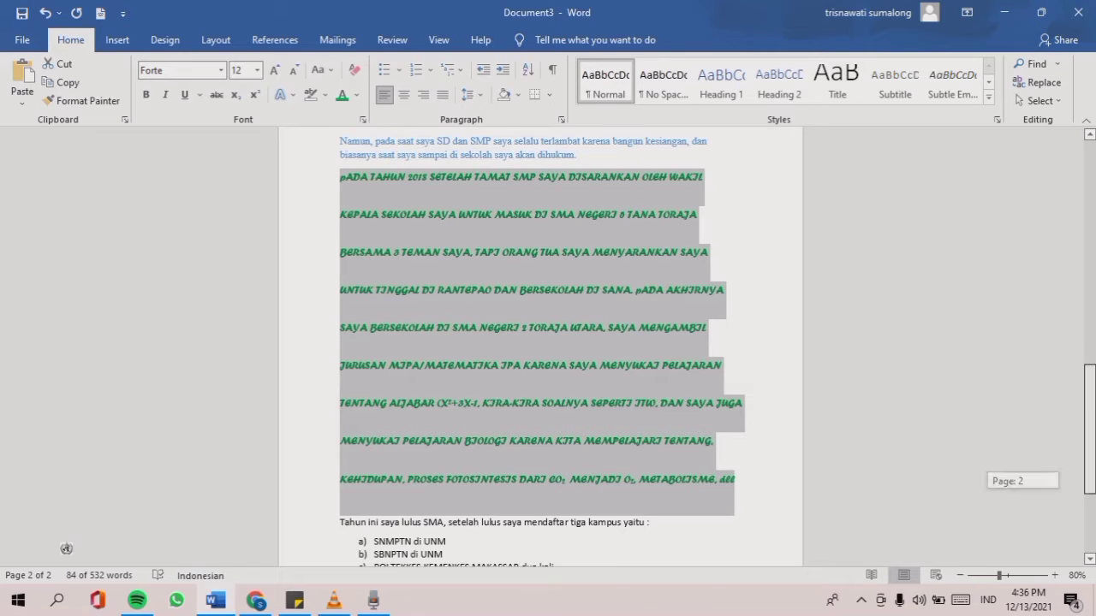
scroll(66, 548, up, 1)
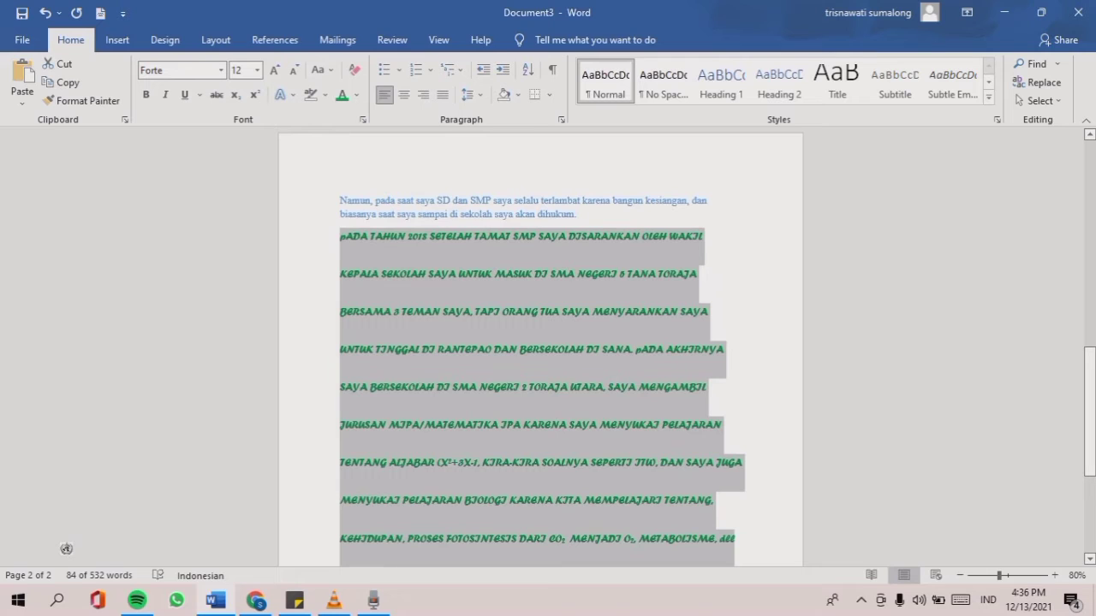
click(500, 312)
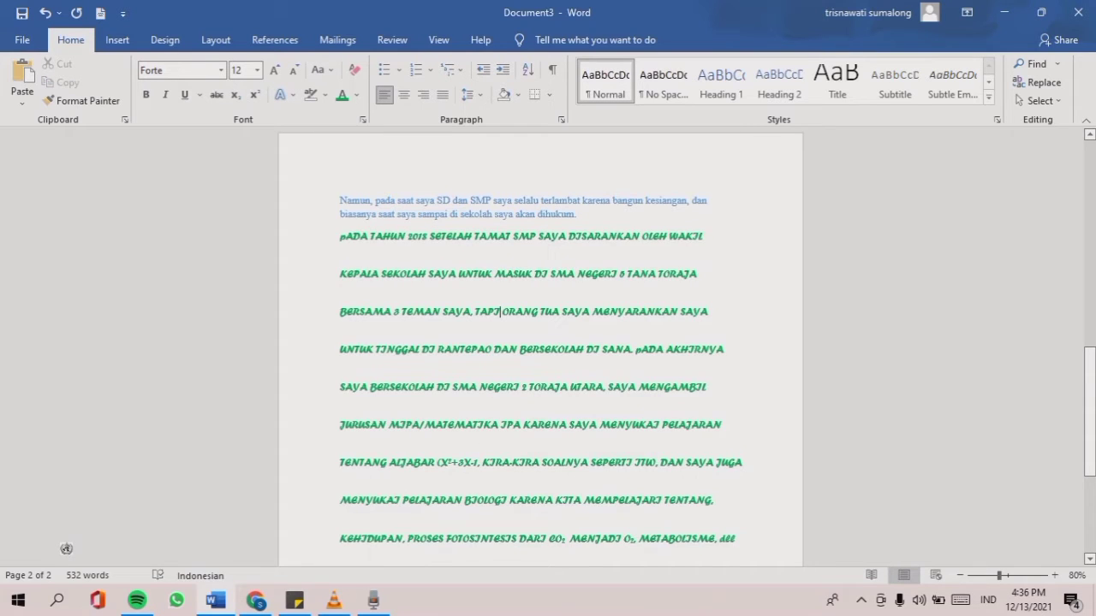
Copy the phrase from "AKHIRNYA" to "MIPA/MATEMATIKA IPA" in the green paragraph and strike through the original.
drag(666, 349, 520, 425)
key(ctrl+c)
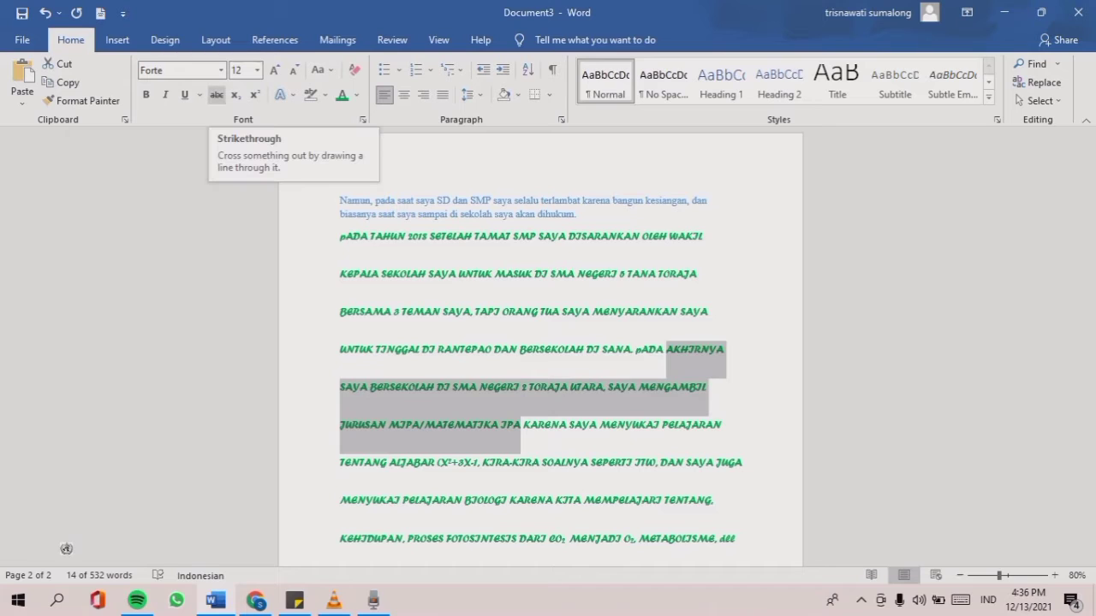
click(217, 94)
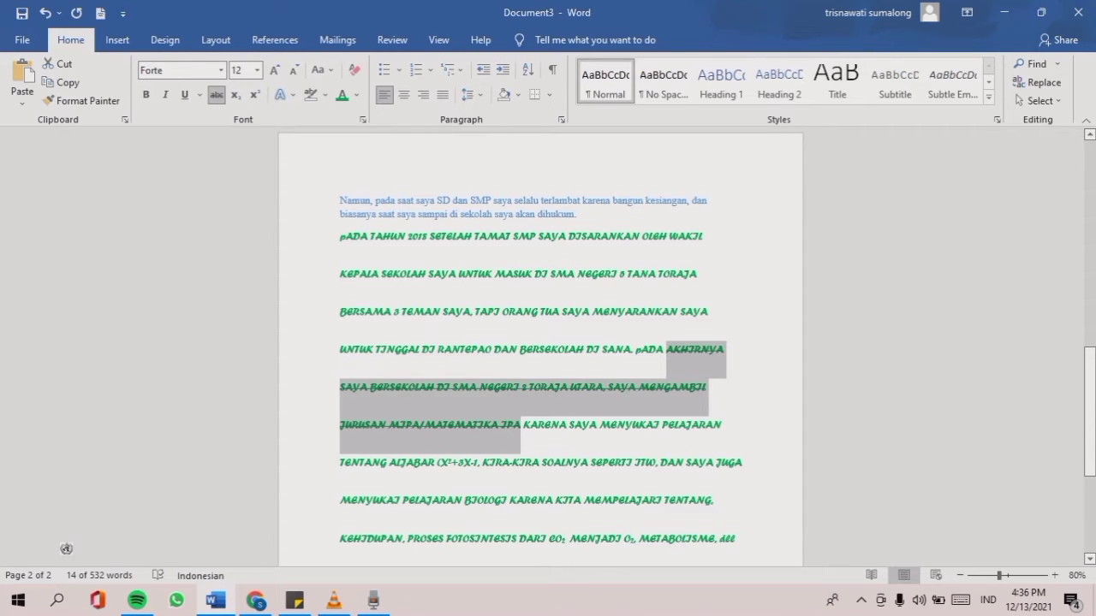
Paste the copied phrase directly after the struck-through text, before "KARENA SAYA MENYUKAI".
click(709, 387)
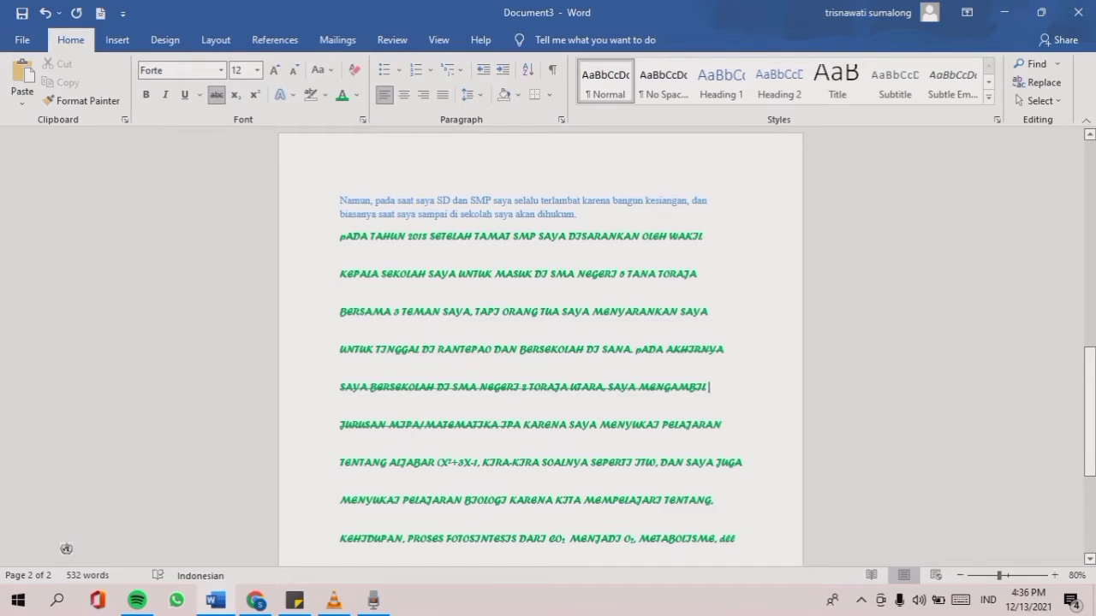
click(522, 424)
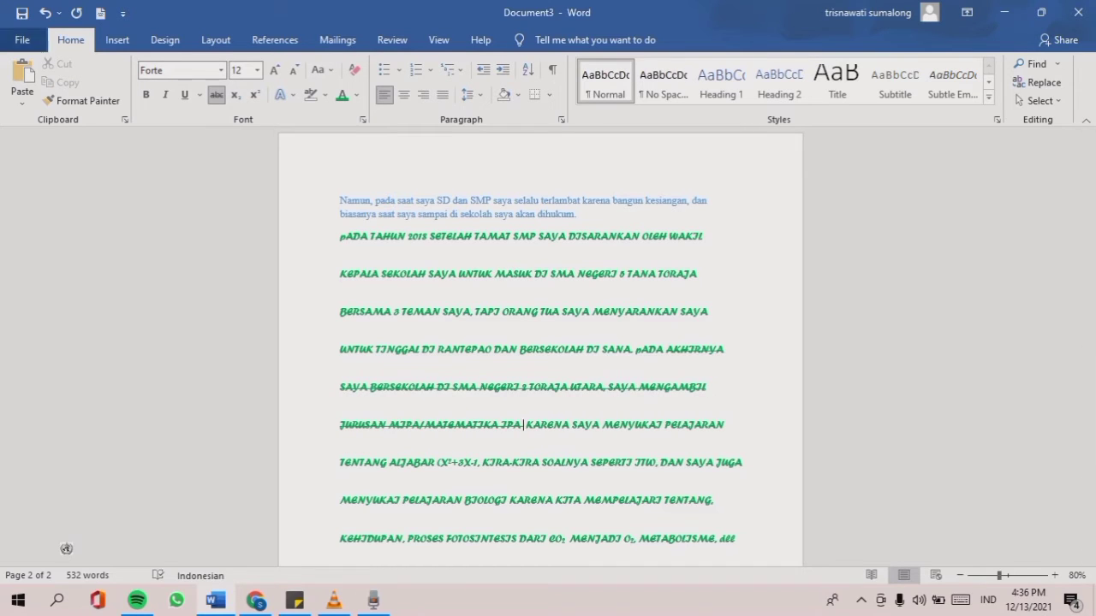
click(22, 82)
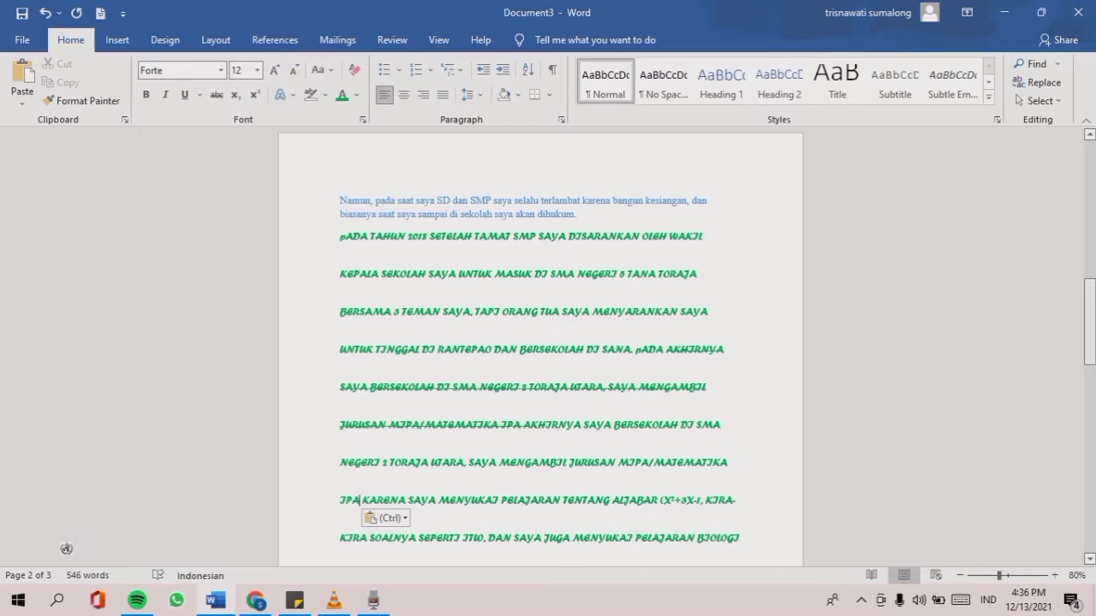
Insert a blank paragraph after the green paragraph's end and enter a capital X on the line below it.
scroll(540, 342, down, 4)
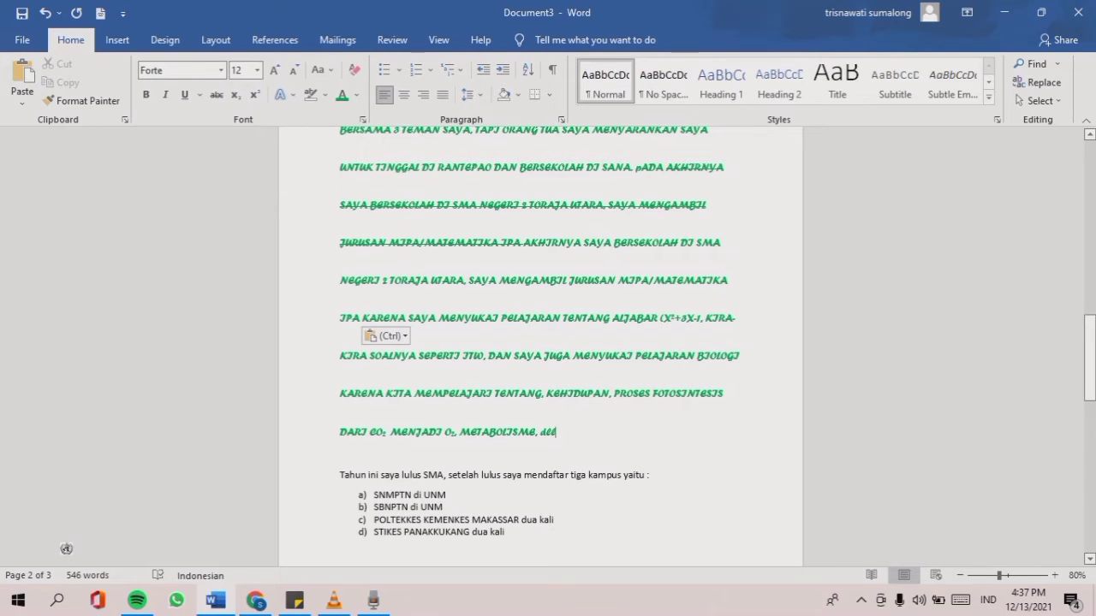
click(561, 433)
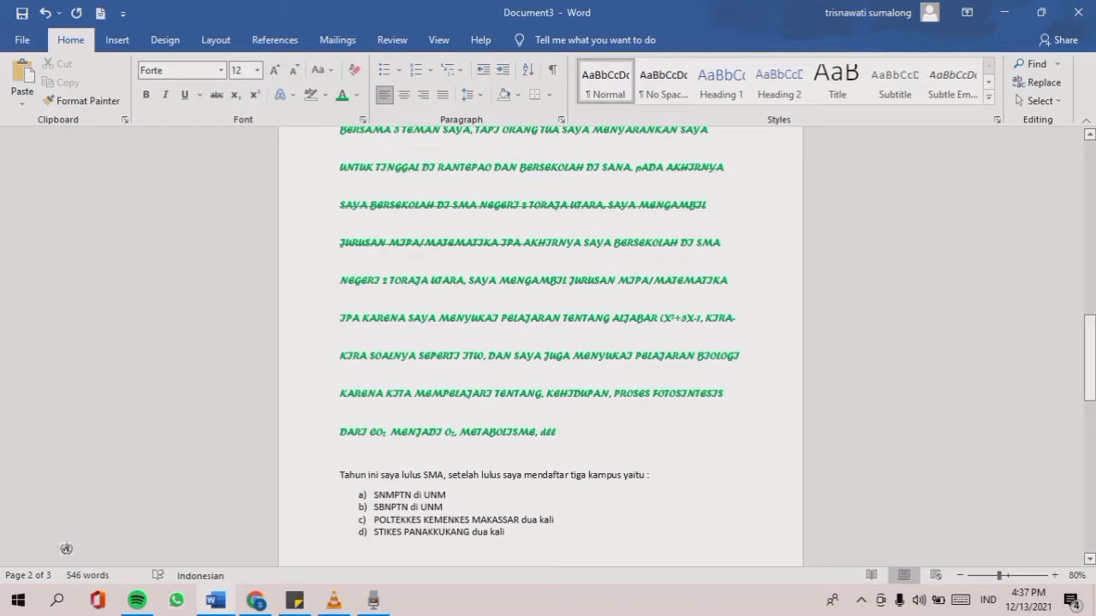
key(Return)
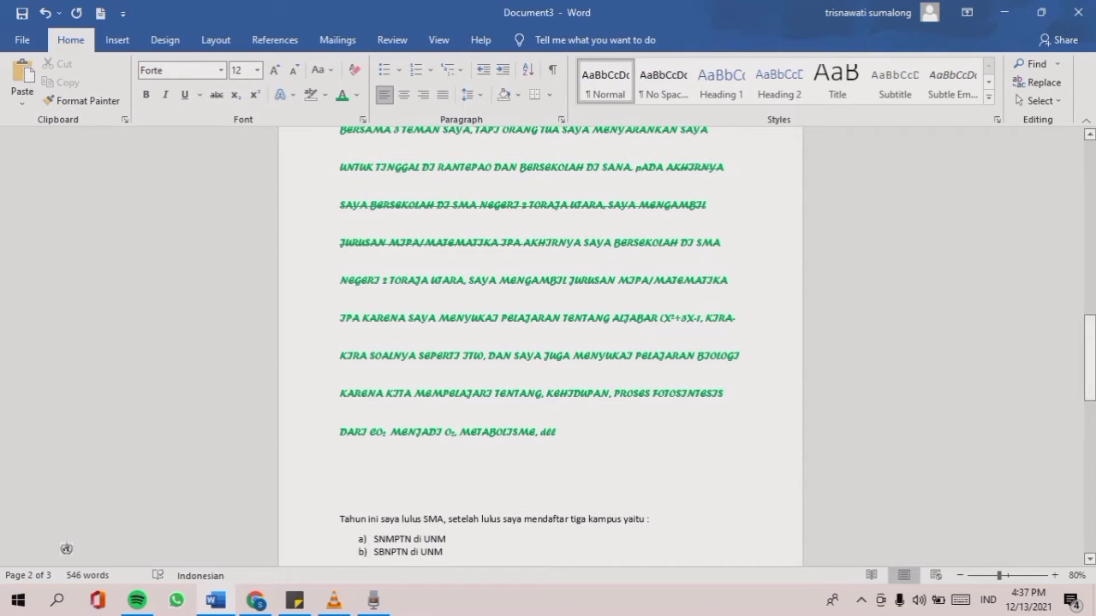
key(Return)
text(x)
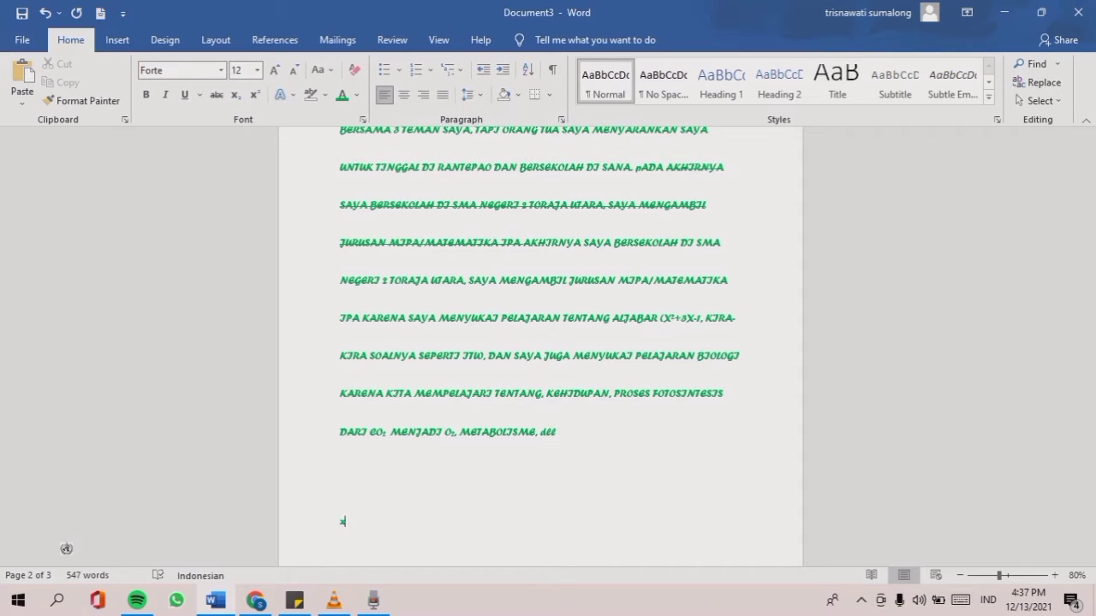
key(BackSpace)
key(BackSpace)
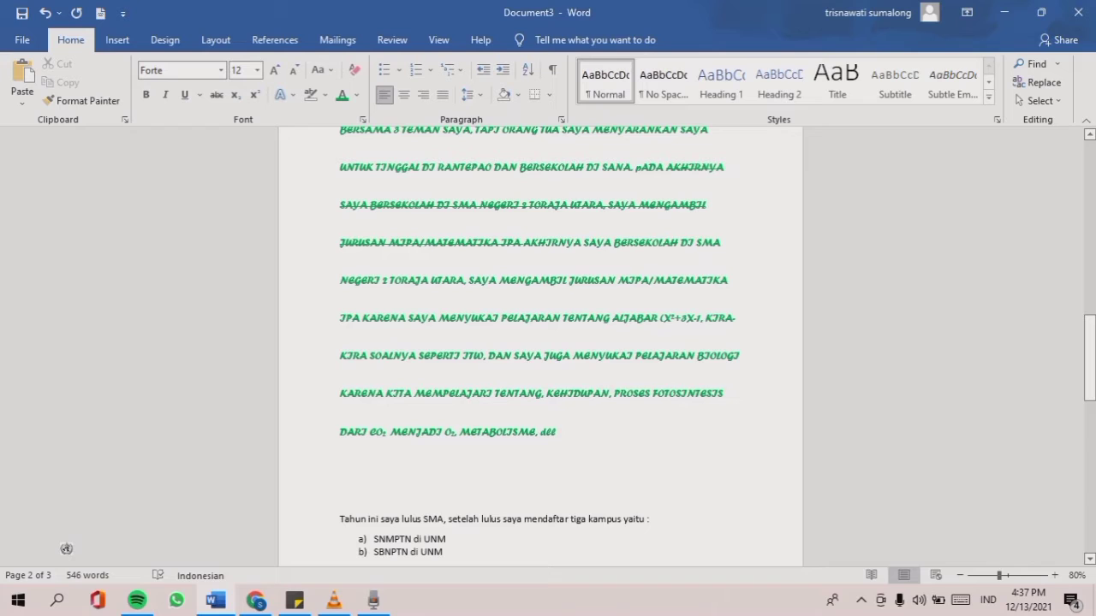
key(Return)
text(x)
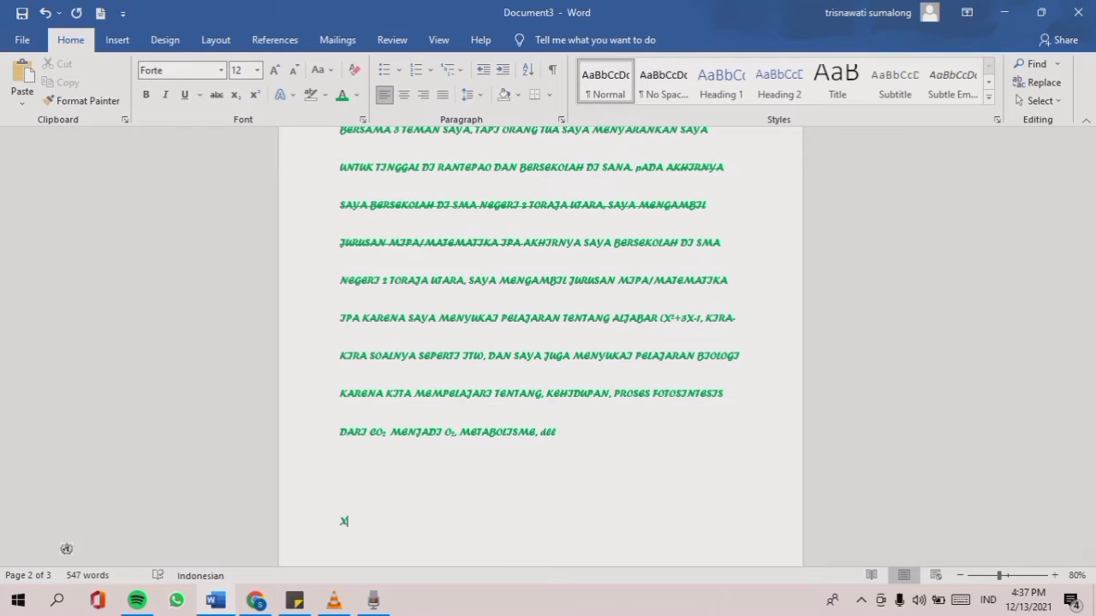
key(Caps_Lock)
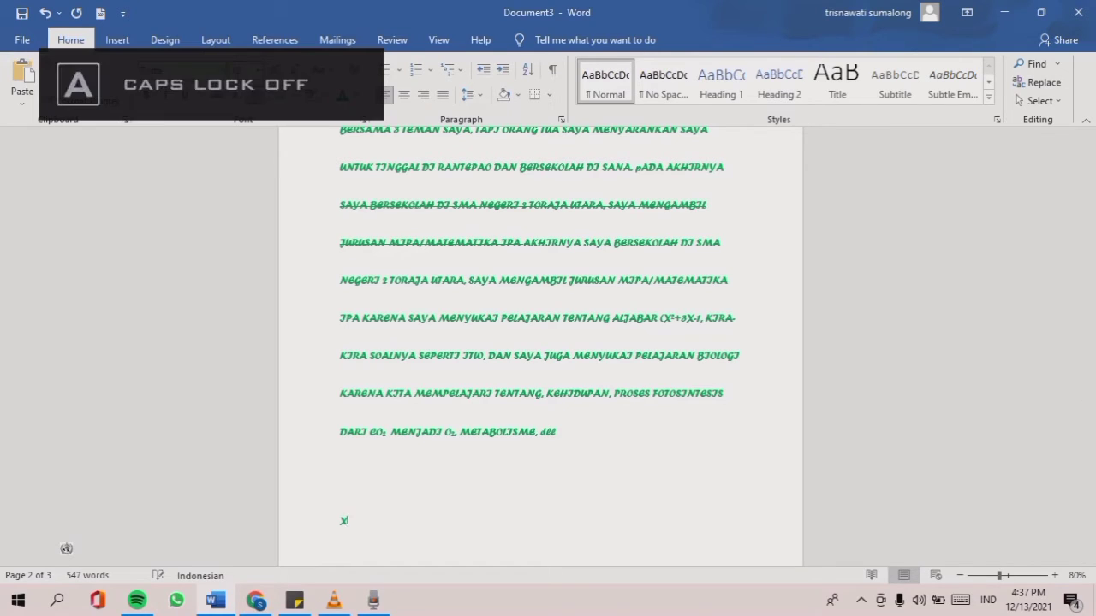
Add a superscript 2 directly after the X and return to normal text.
drag(337, 133, 336, 332)
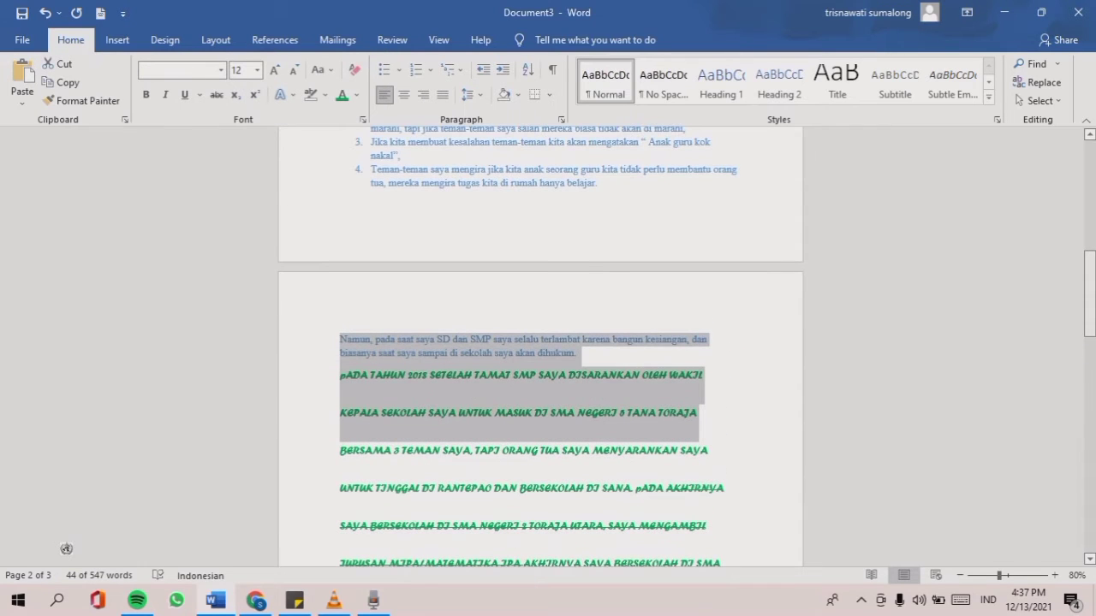
drag(1089, 304, 1089, 401)
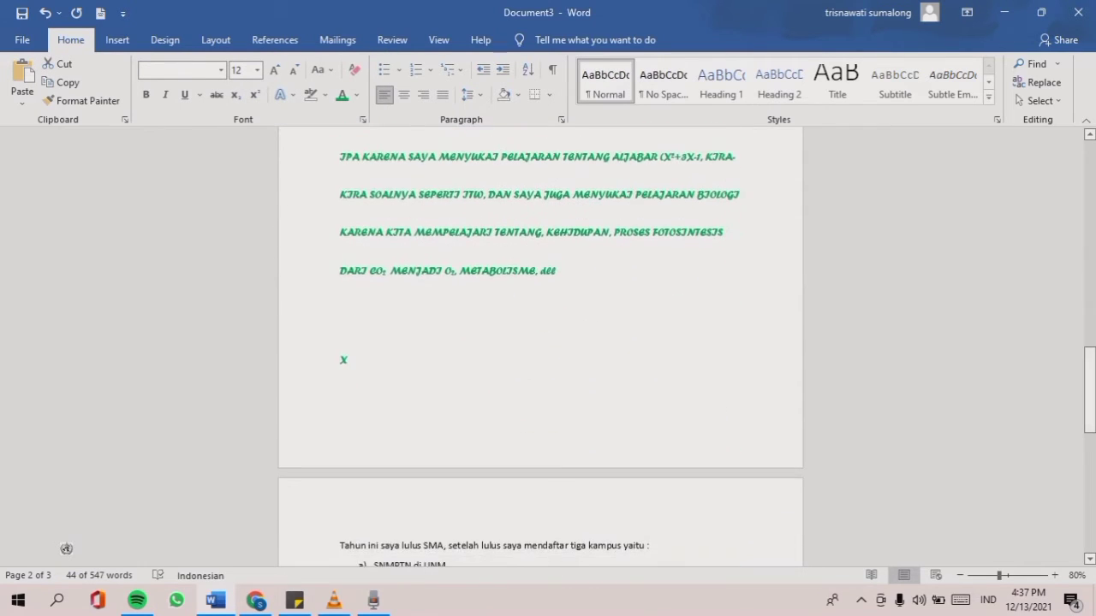
key(Right)
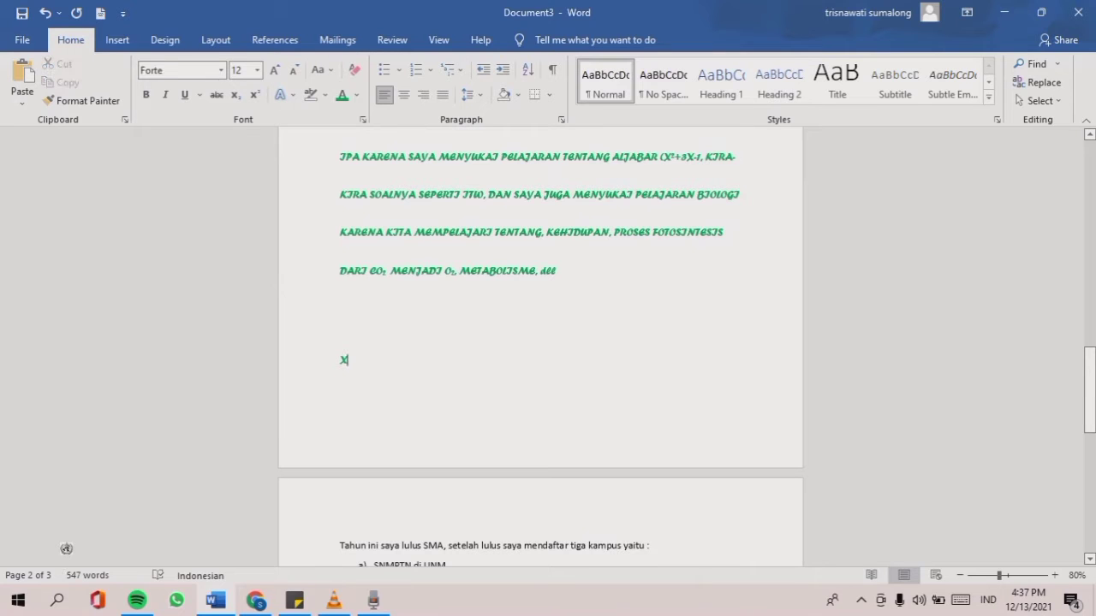
key(ctrl+shift+plus)
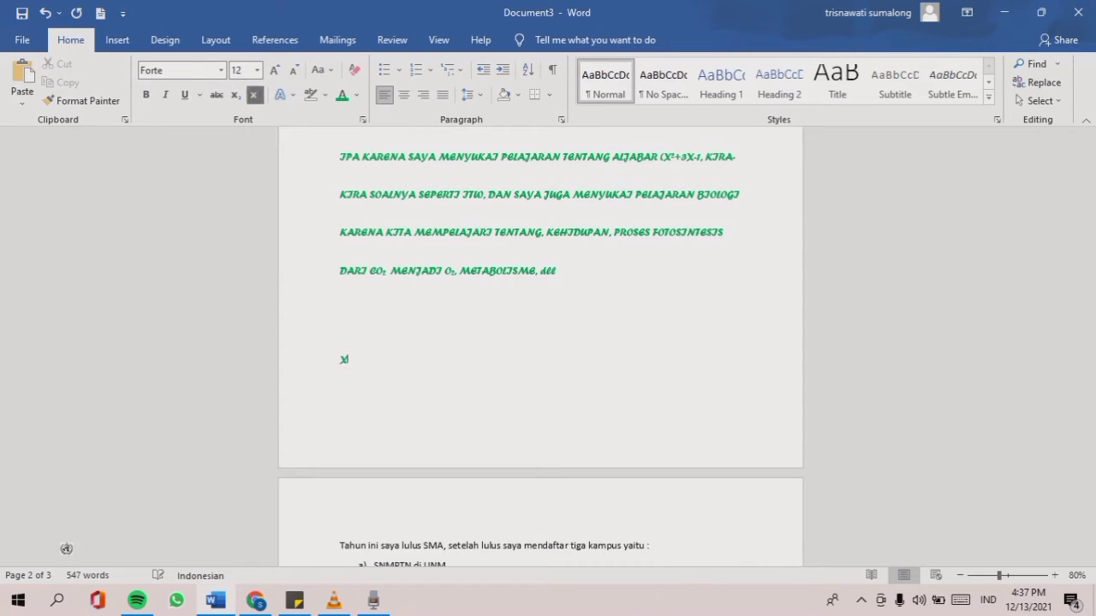
text(22)
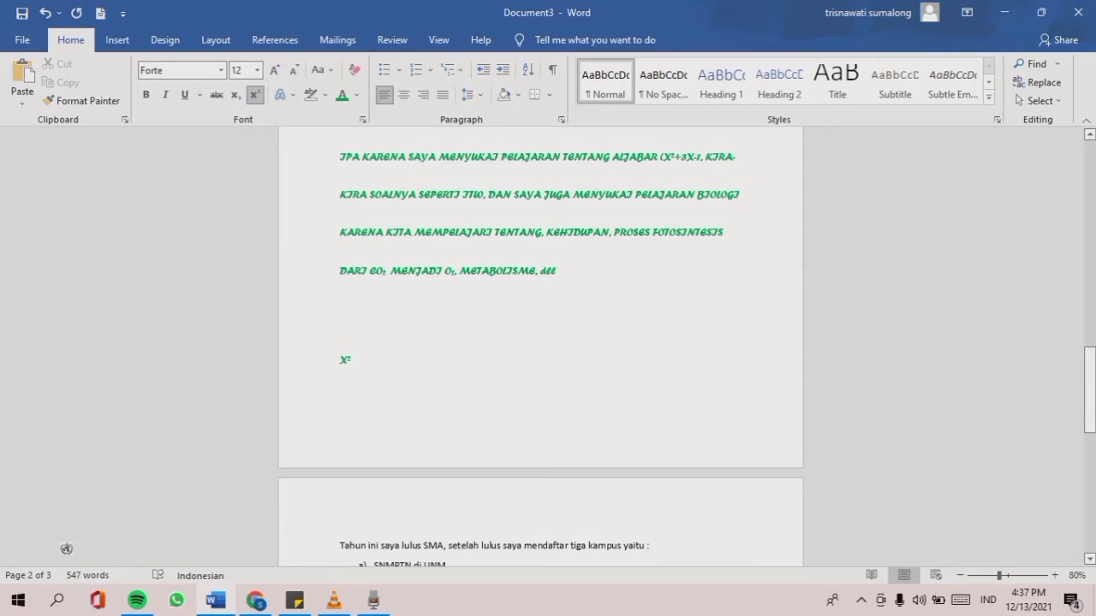
key(ctrl+shift+equal)
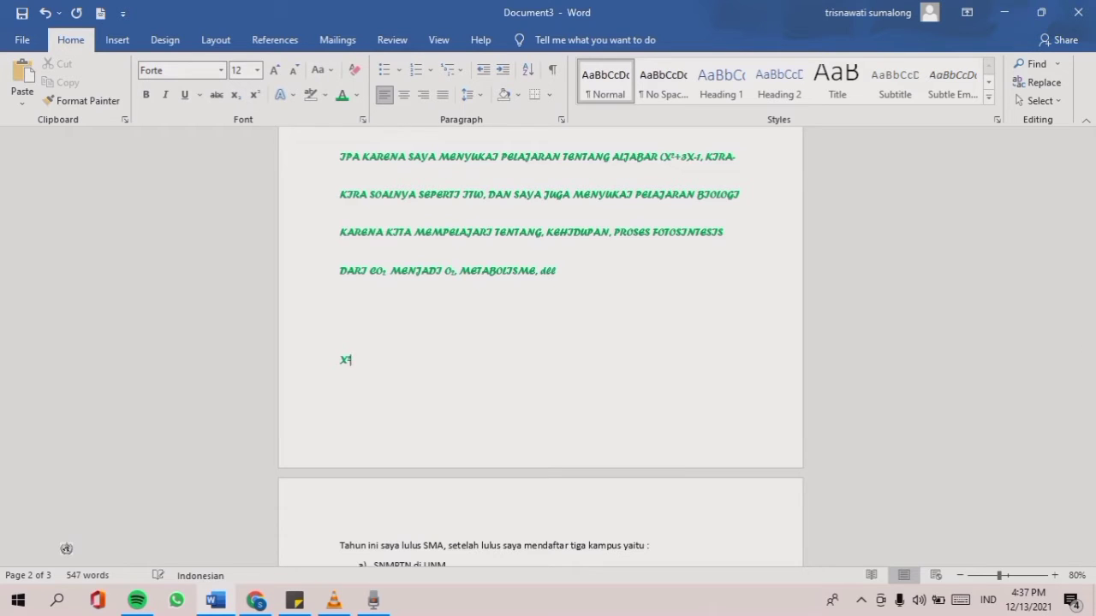
Enter a capital Y with a superscript 2 after X², separated by spaces.
text(y)
key(BackSpace)
key(BackSpace)
key(Caps_Lock)
text(y)
key(Caps_Lock)
click(255, 95)
text(2)
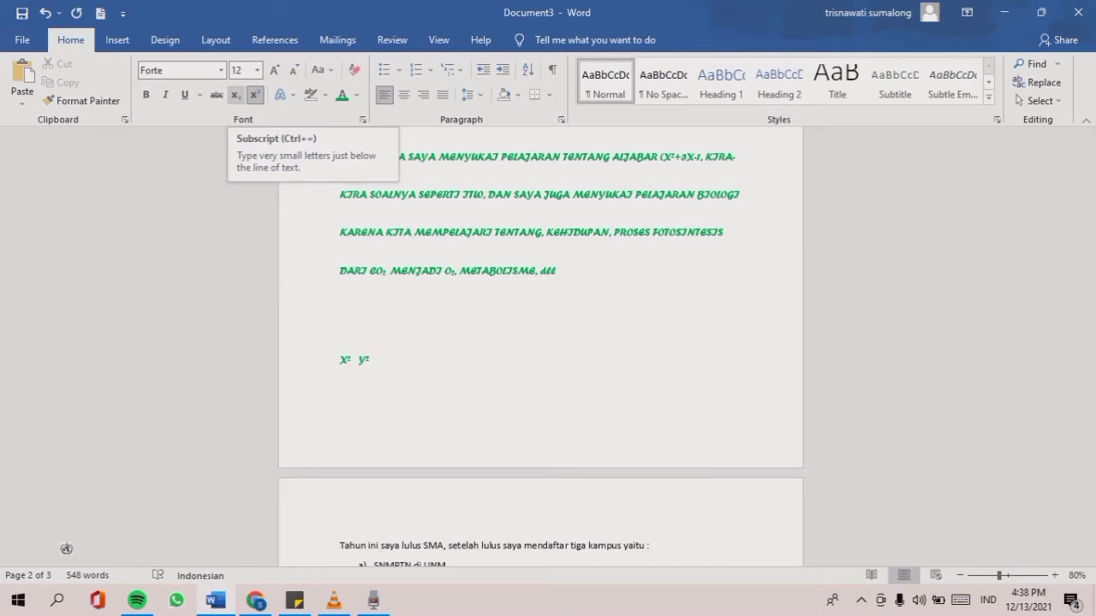
Delete the X² Y² practice text and its line below the green paragraph.
click(236, 95)
click(235, 95)
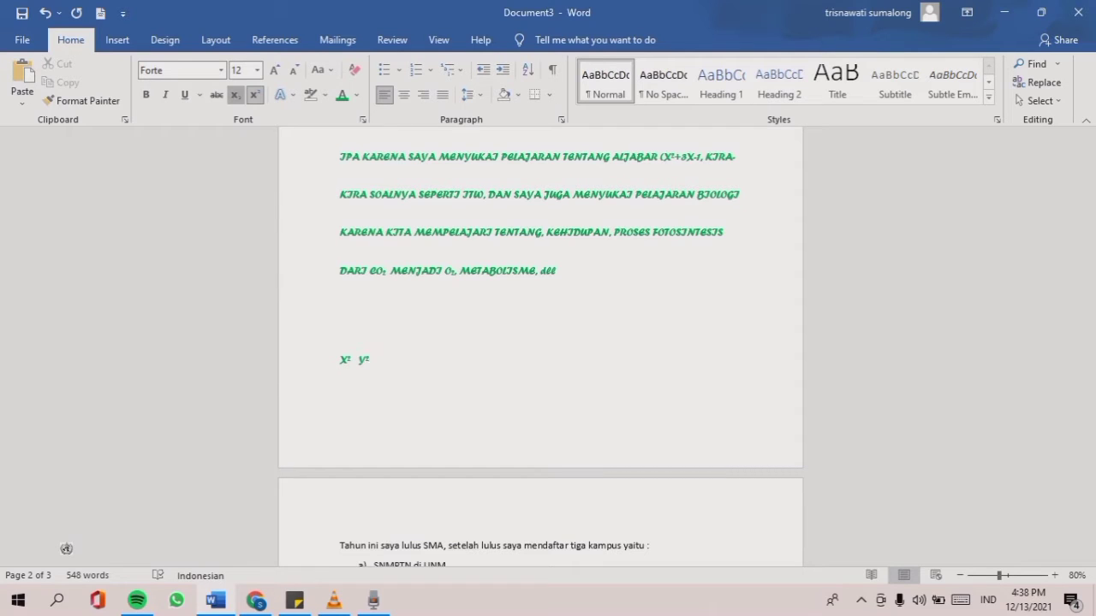
key(BackSpace)
key(BackSpace)
key(BackSpace)
key(BackSpace)
key(BackSpace)
key(BackSpace)
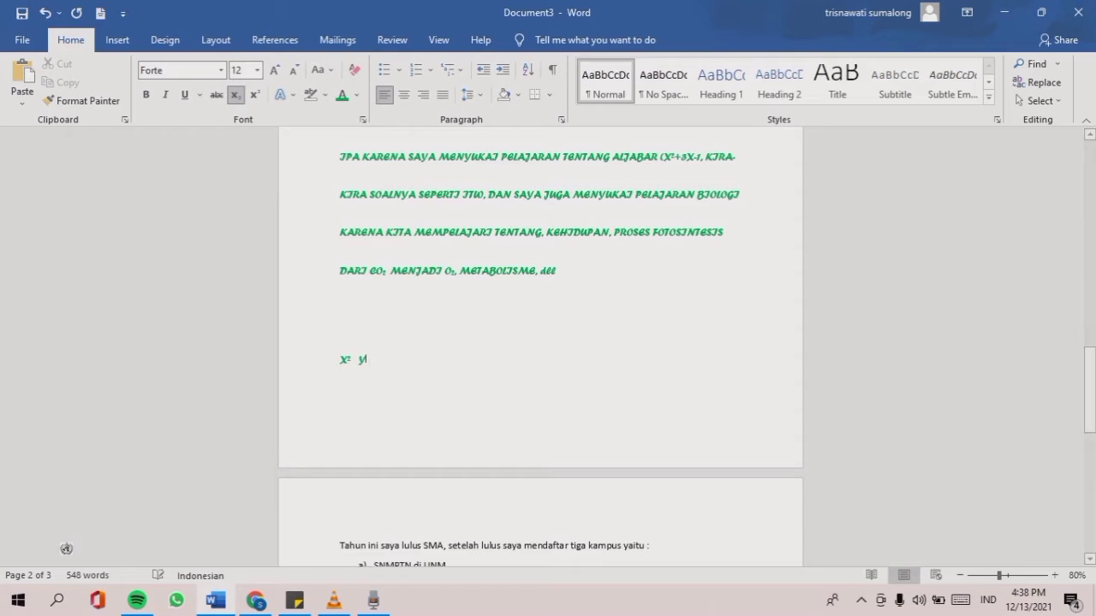
key(BackSpace)
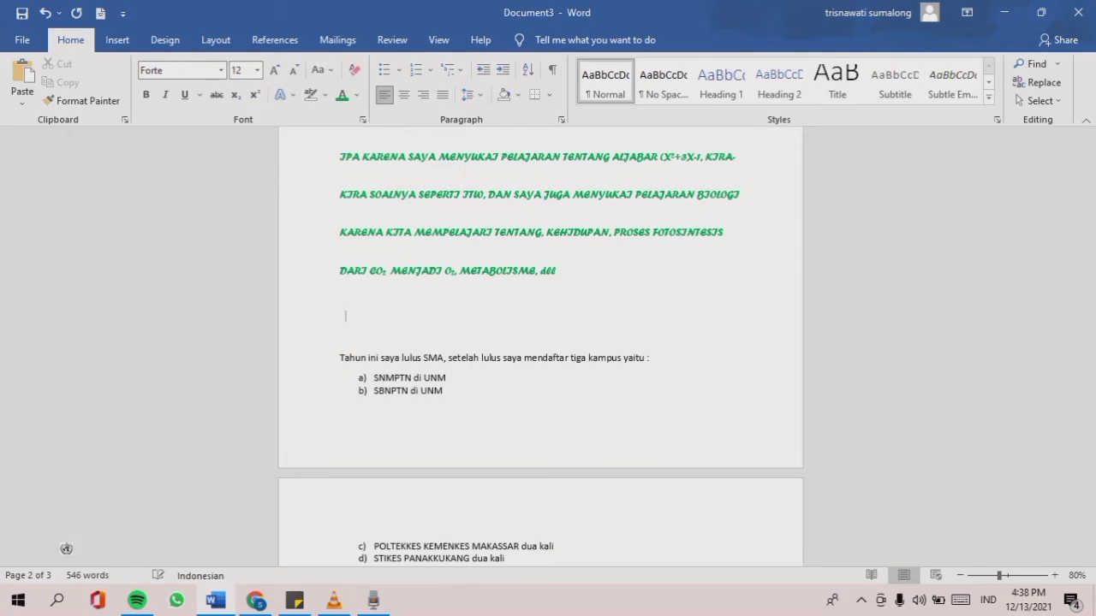
Enter H₂O with a subscript 2 on a new line below the green paragraph.
key(Caps_Lock)
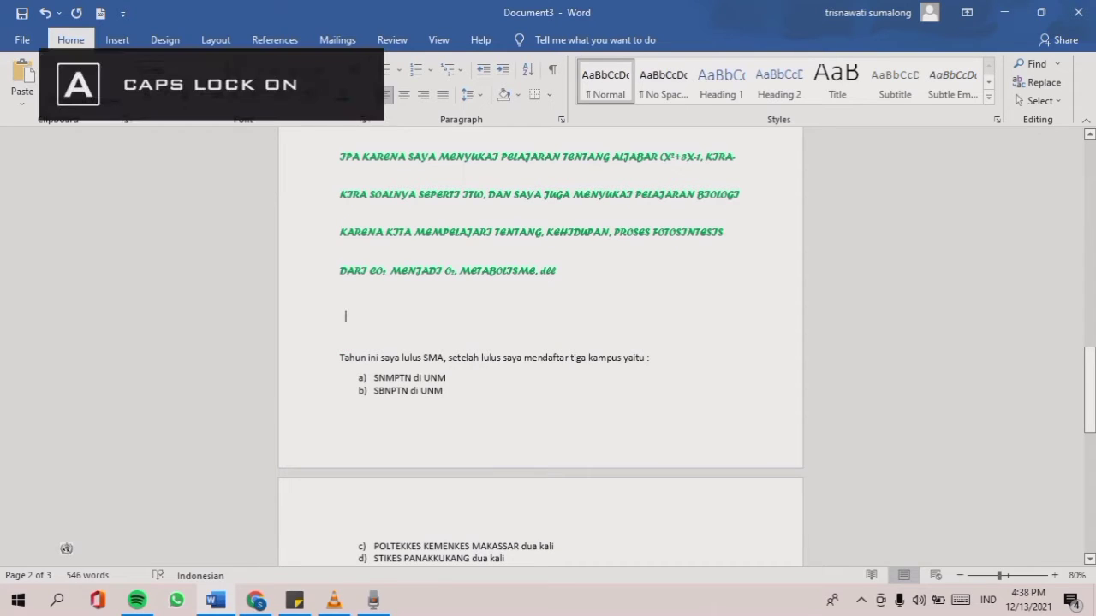
key(Return)
text(H)
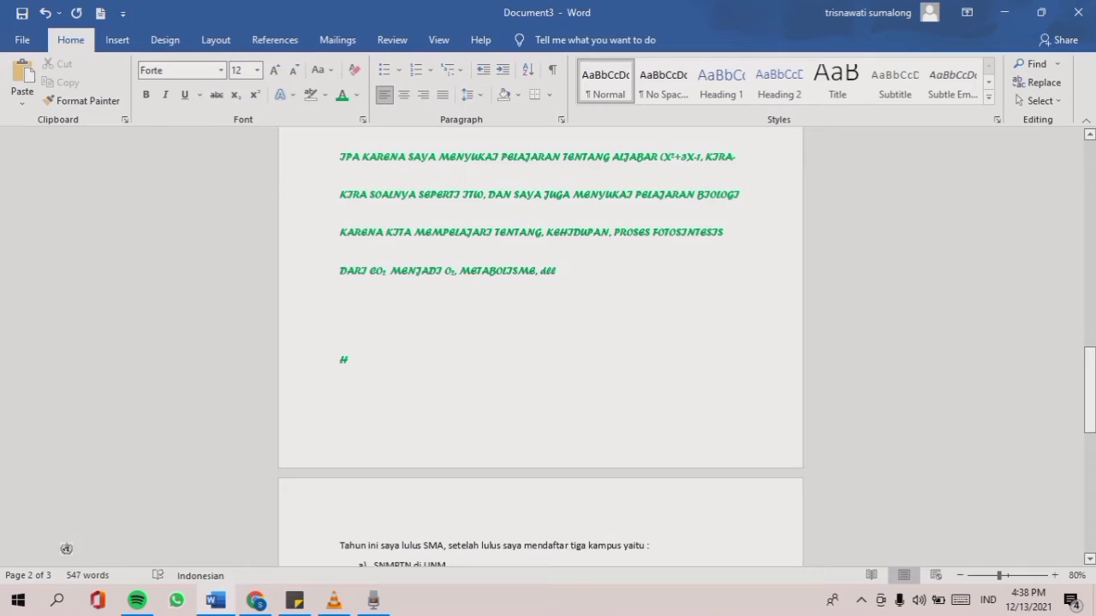
click(235, 94)
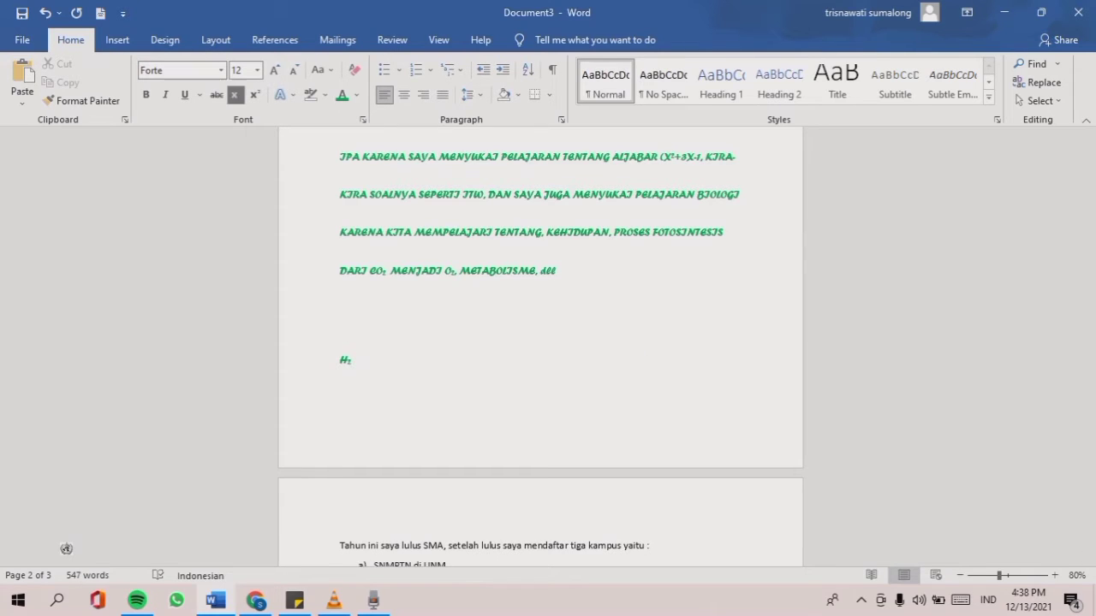
key(ctrl+equal)
text(O)
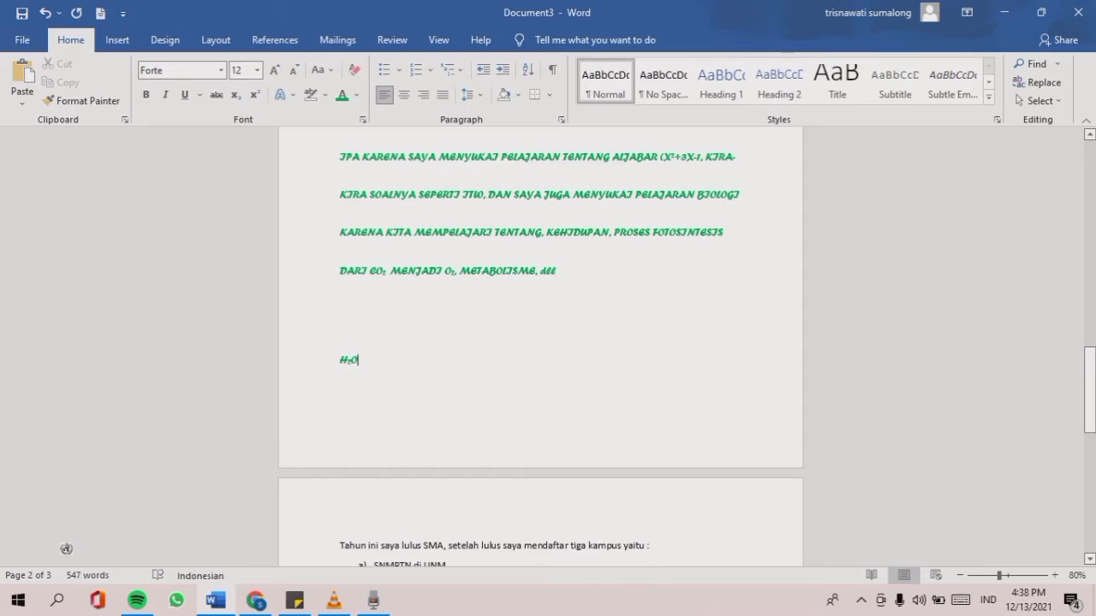
Add a space and O₂ with a subscript 2 directly after H₂O.
text( O)
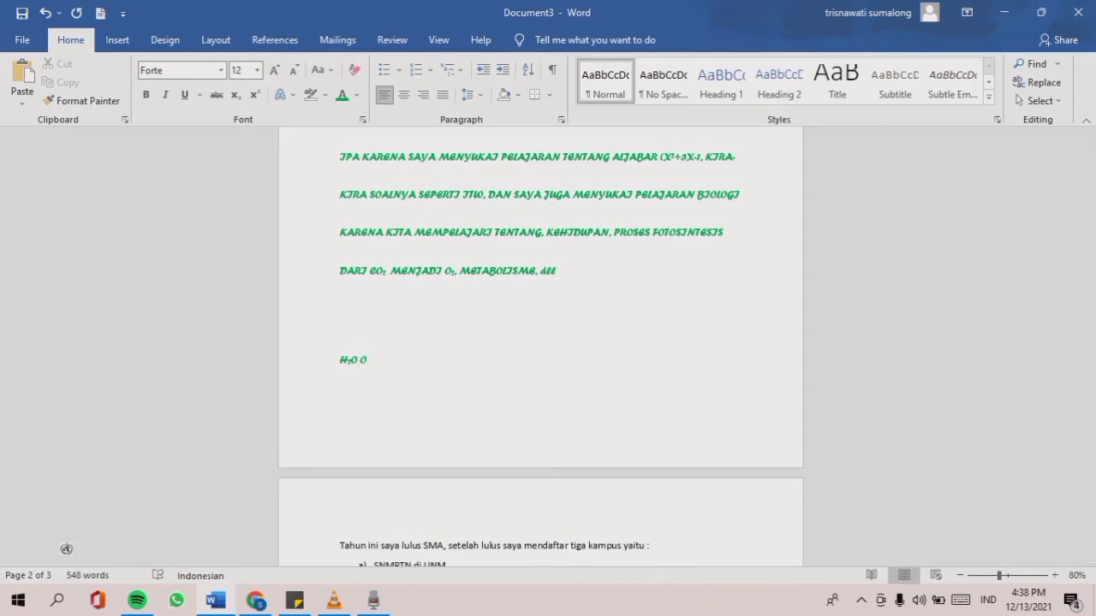
key(ctrl+equal)
text(2)
Delete the H₂O O₂ practice text and the blank paragraph between the green paragraph and "Tahun ini saya lulus SMA".
key(BackSpace)
key(BackSpace)
key(BackSpace)
key(BackSpace)
key(BackSpace)
key(BackSpace)
key(BackSpace)
key(BackSpace)
key(BackSpace)
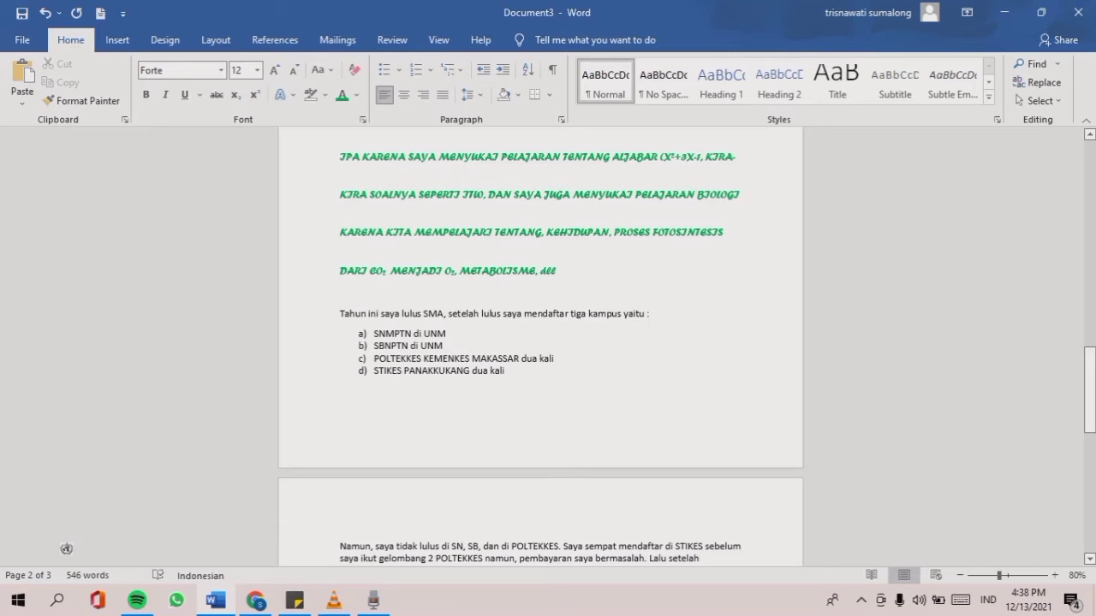
Select the text from "Tahun ini saya lulus SMA" to the document's end and apply a line spacing option to it.
key(shift+Down)
key(shift+Down)
key(shift+Down)
key(shift+Down)
key(shift+Down)
key(shift+Down)
key(shift+Down)
key(shift+Down)
key(shift+Down)
key(shift+Down)
key(shift+Down)
key(shift+Down)
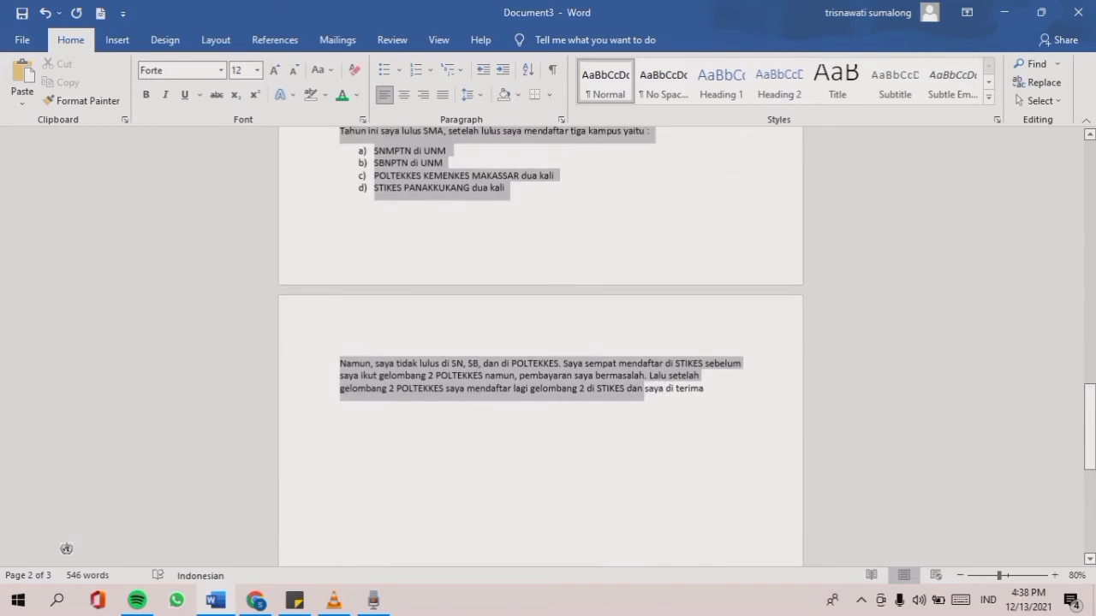
key(shift+Down)
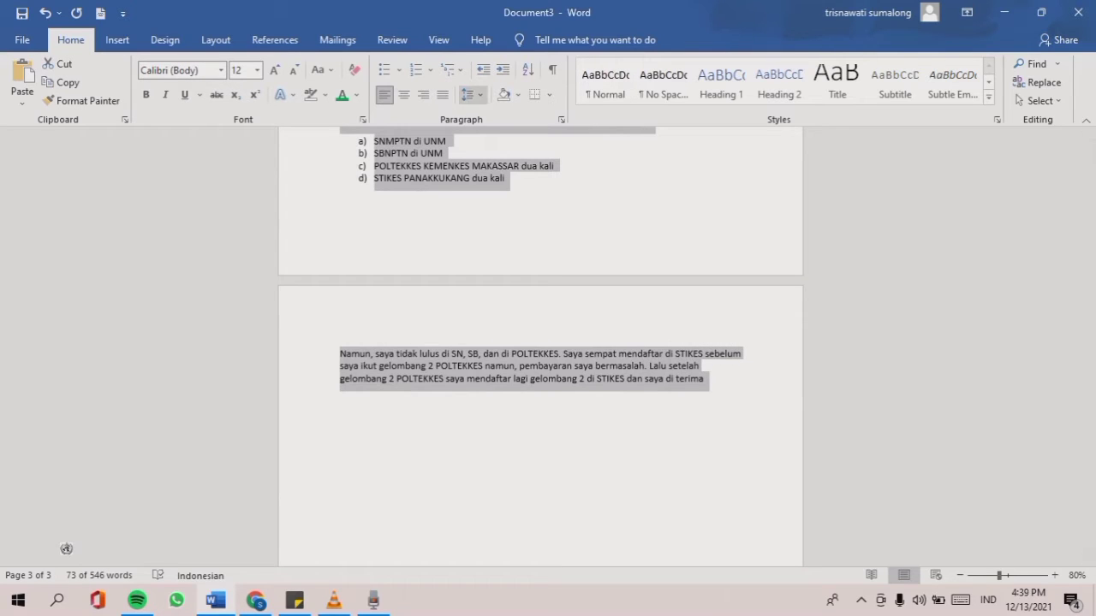
click(469, 94)
click(489, 115)
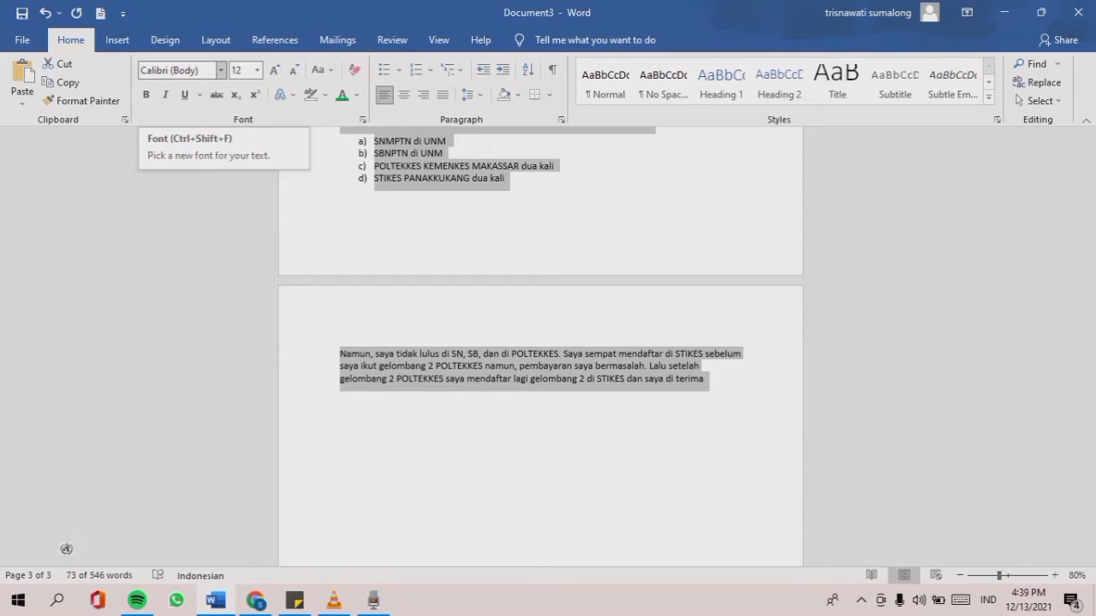
Change the font of the closing section, including its lettered list, to Freestyle Script.
click(221, 71)
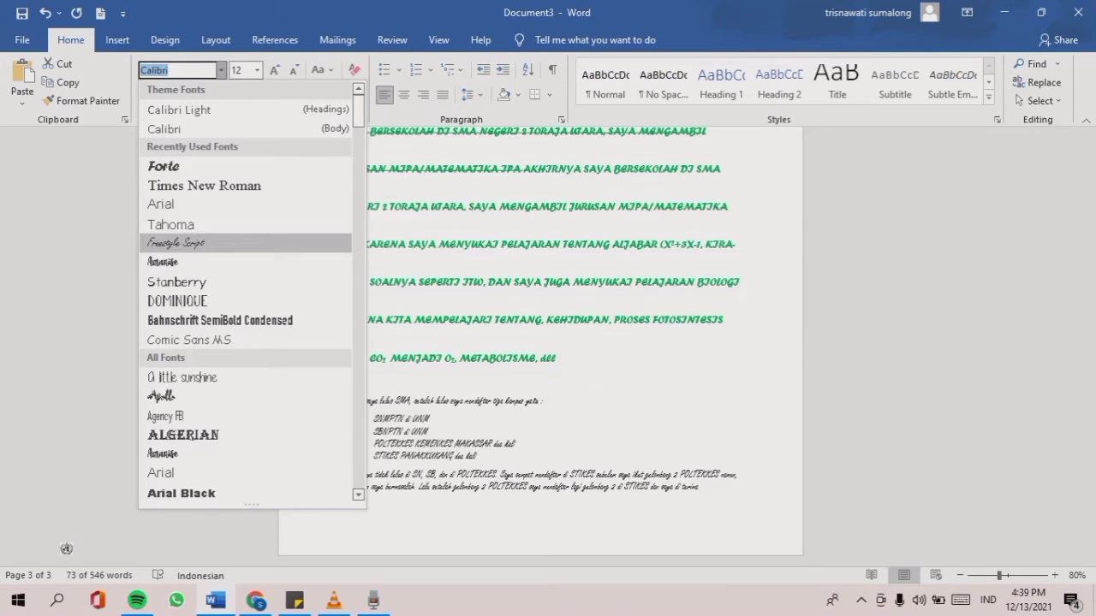
click(175, 243)
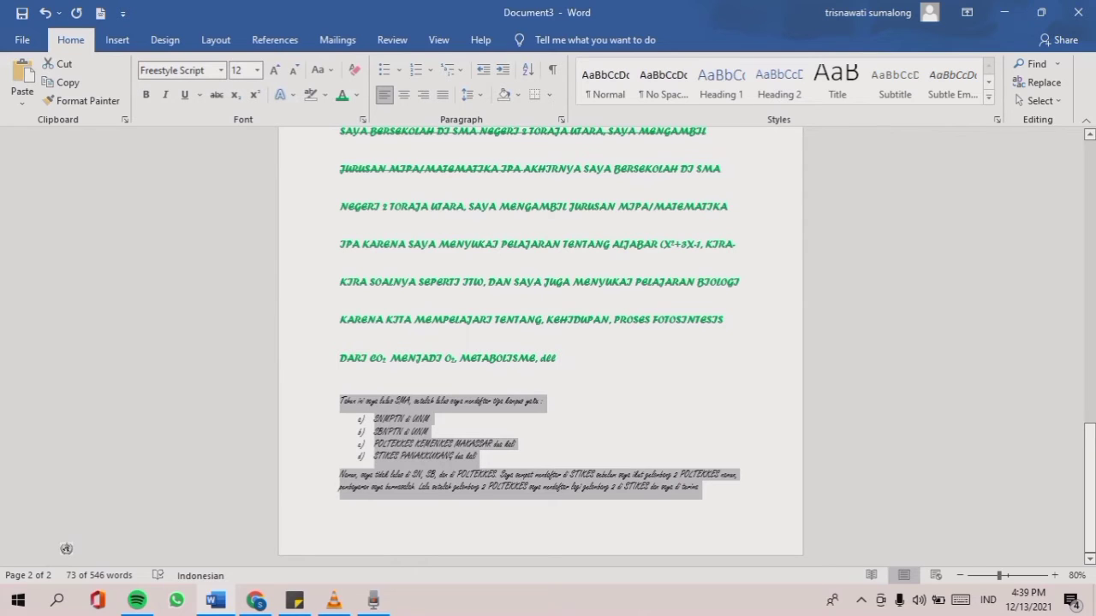
click(310, 444)
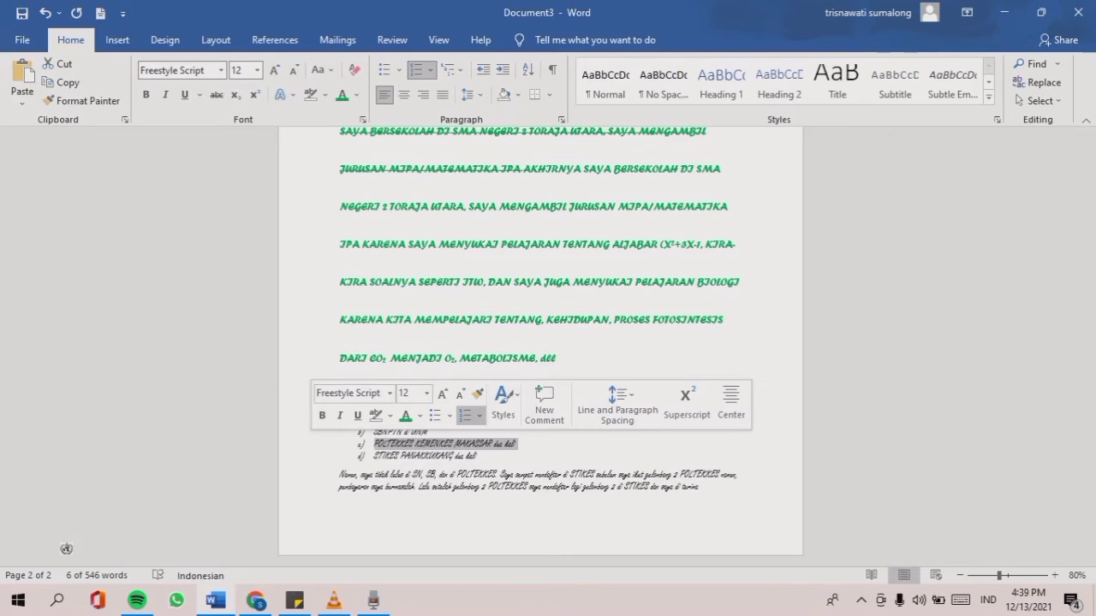
Apply a light grey shadowed text effect preset to the line beginning "Tahun ini saya lulus SMA".
click(310, 431)
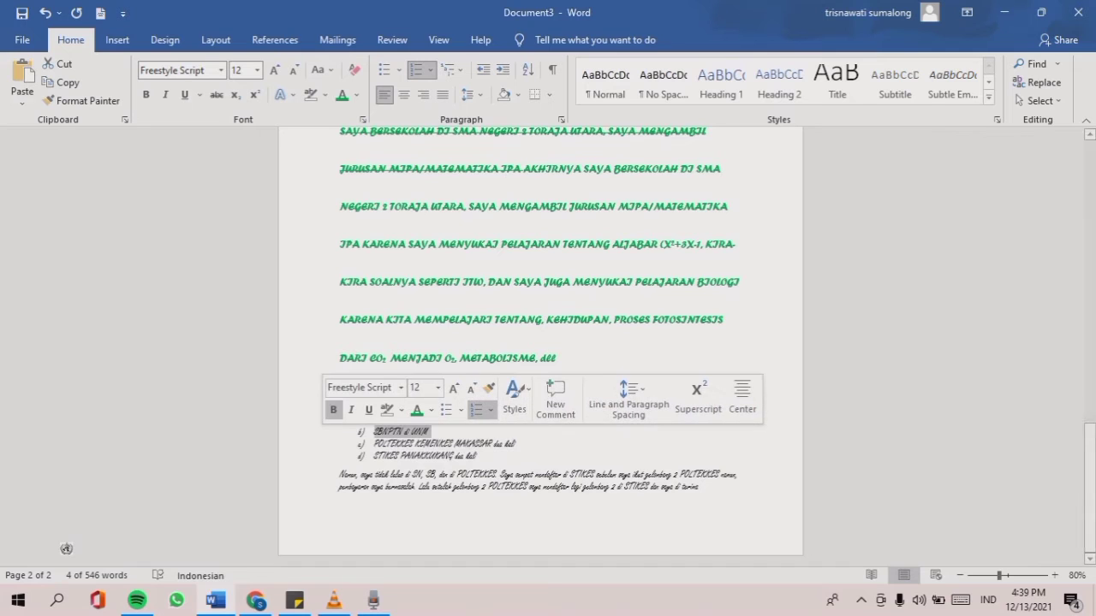
click(310, 358)
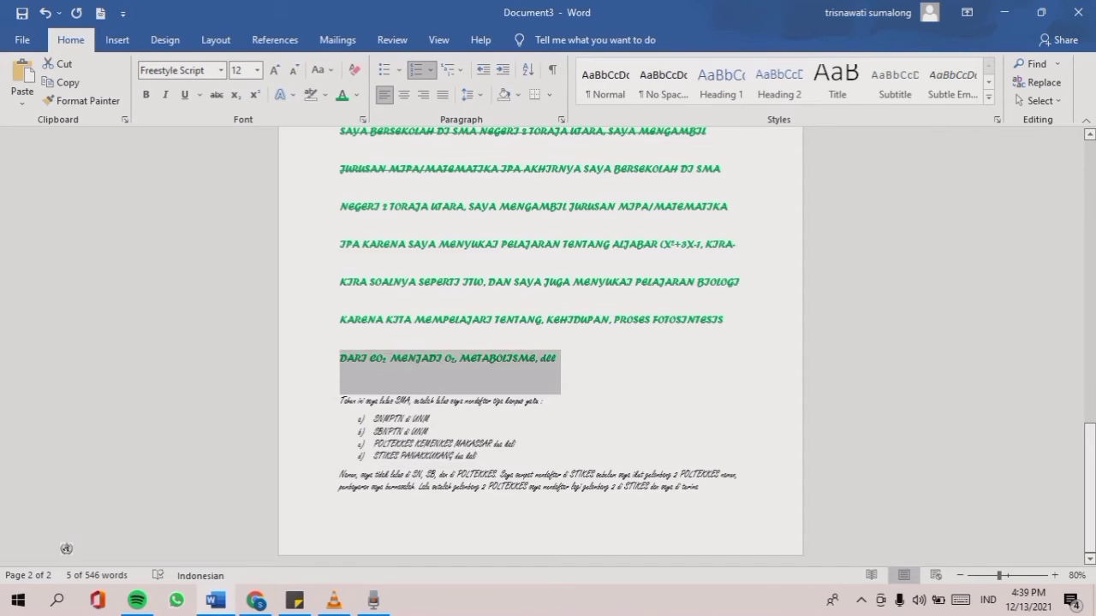
drag(340, 400, 546, 401)
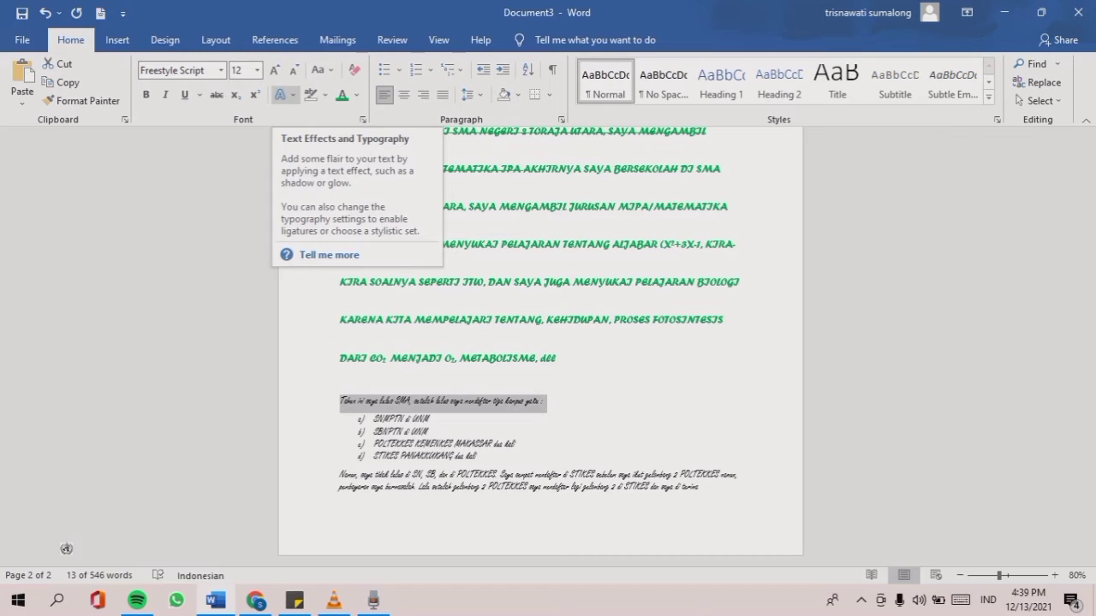
click(281, 94)
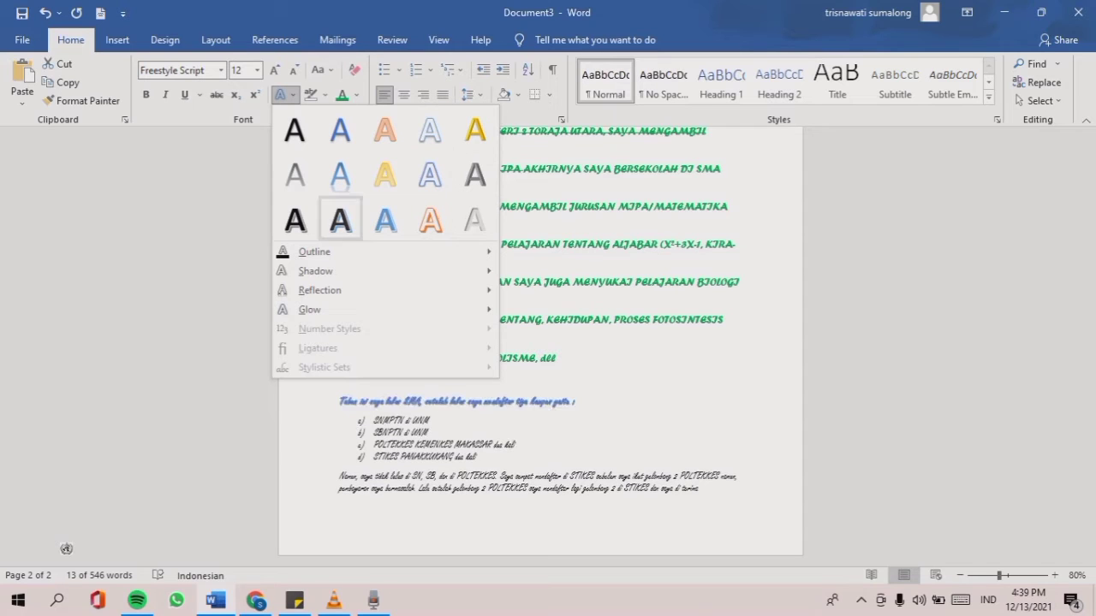
click(295, 220)
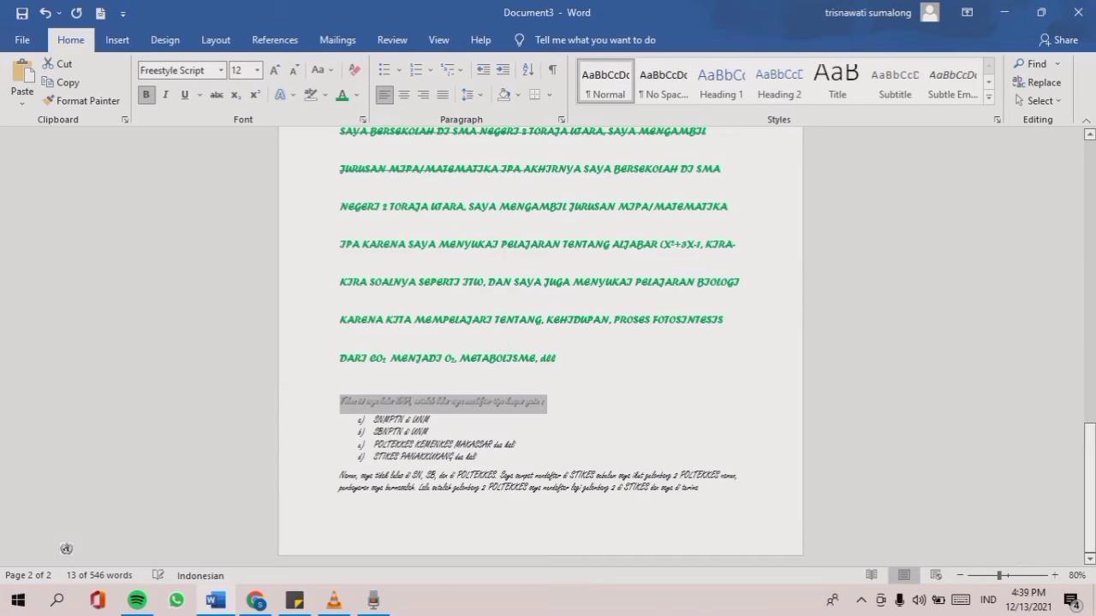
click(428, 432)
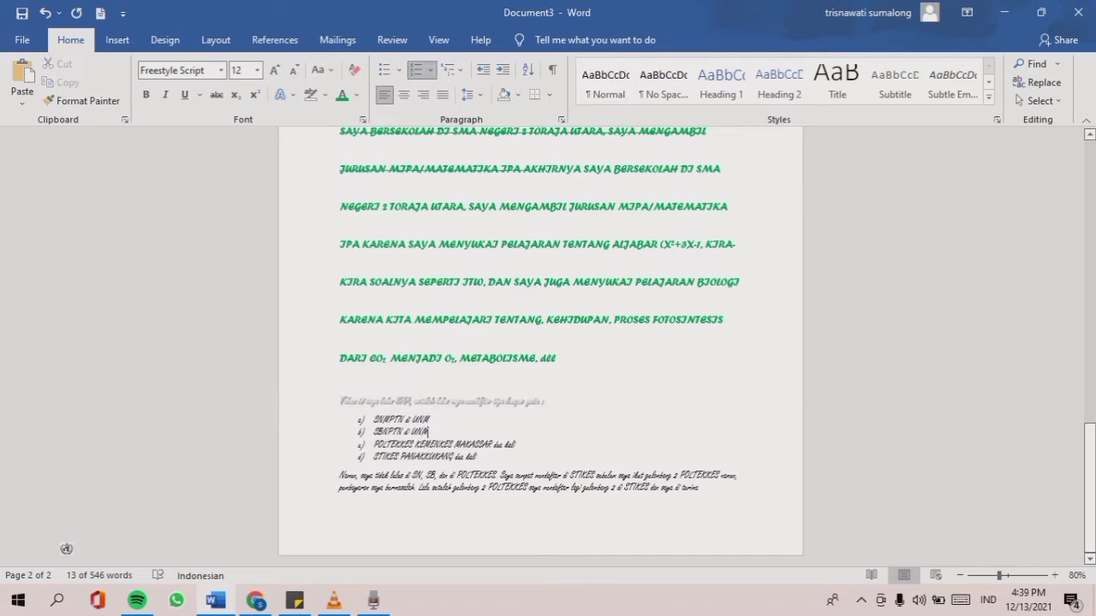
Set the font color of the text from "Tahun ini saya lulus SMA" to the document's end to standard purple.
drag(340, 400, 702, 489)
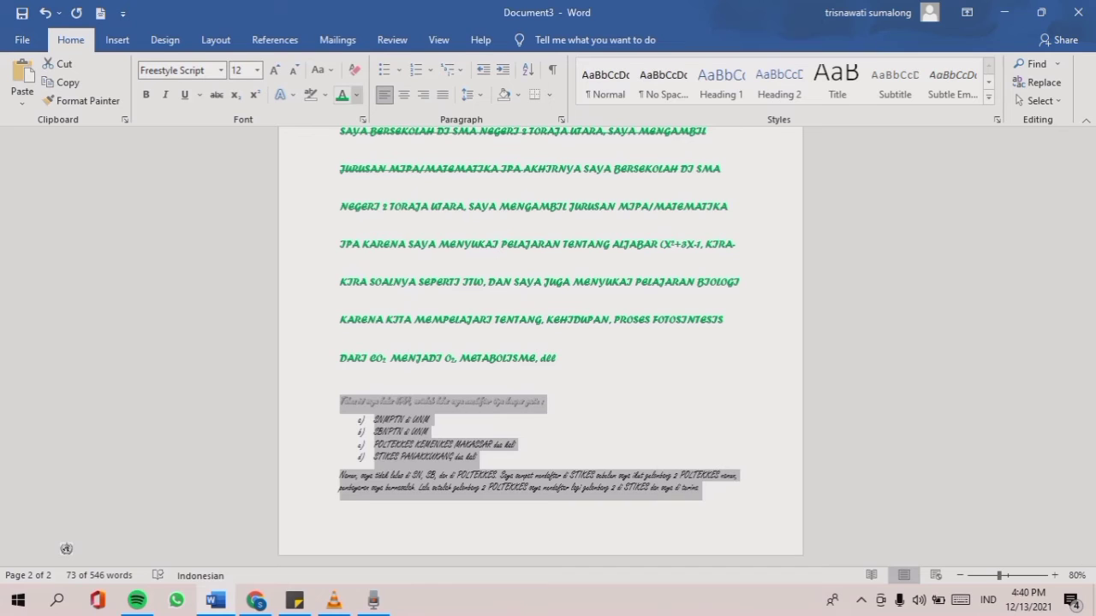
click(356, 95)
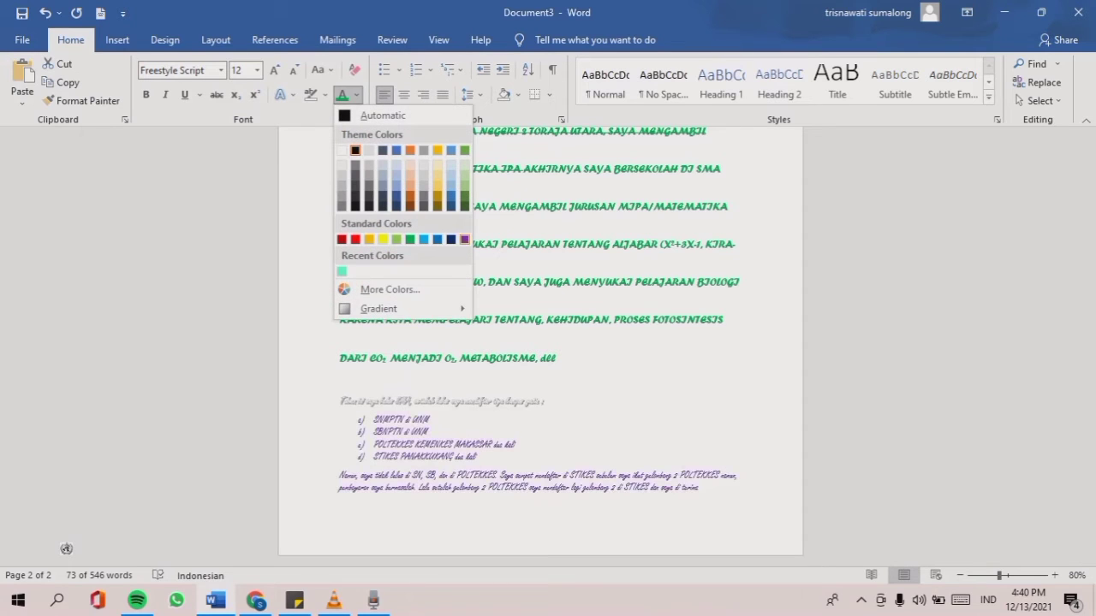
click(464, 238)
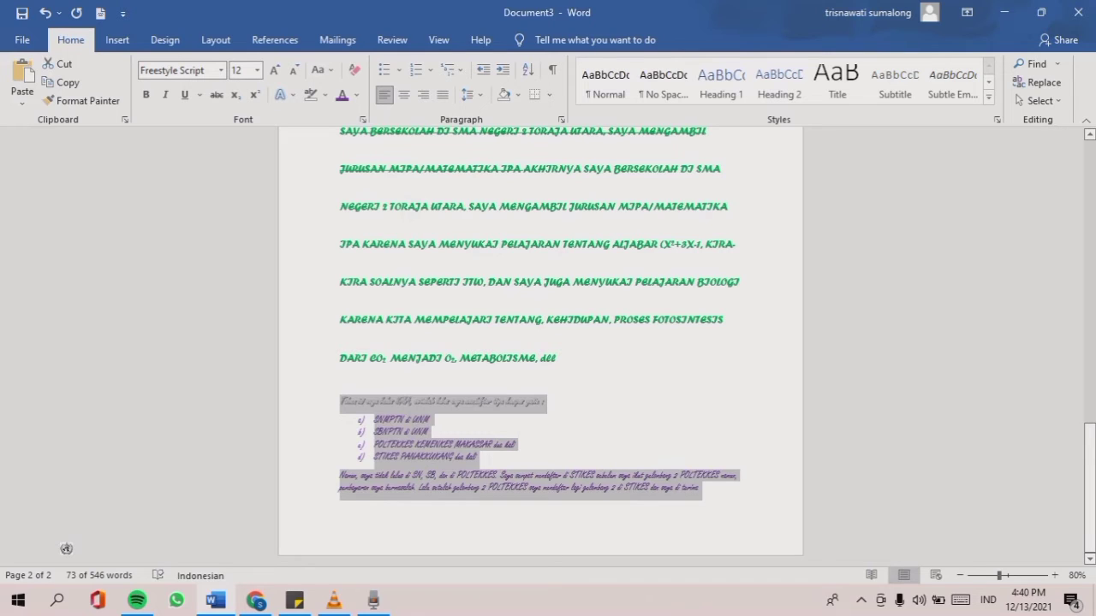
click(545, 401)
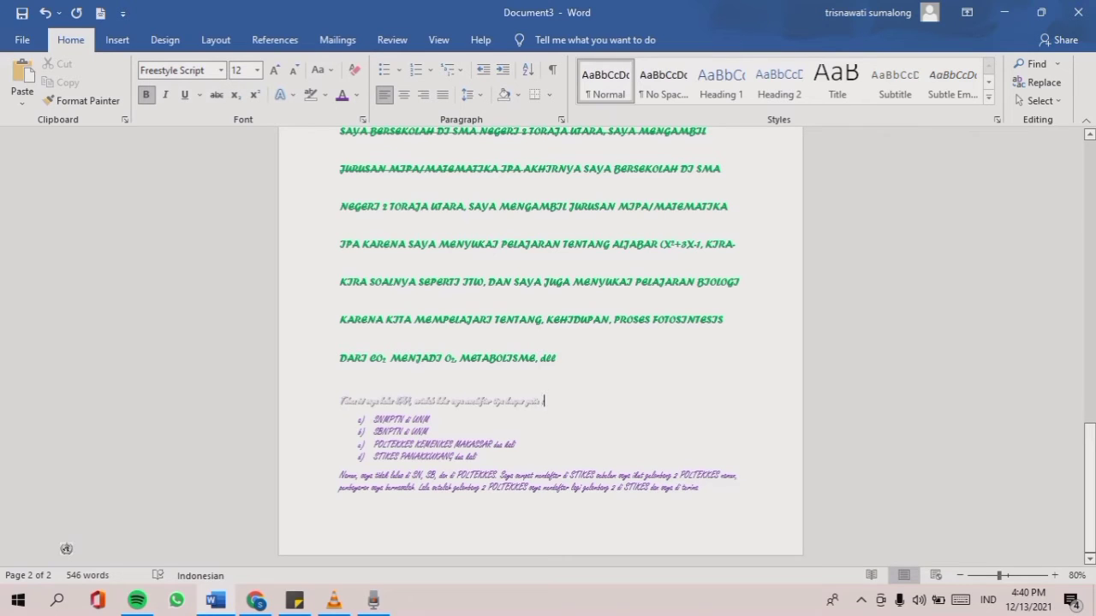
click(700, 488)
Place the cursor at the start of the document and display the ruler.
drag(1090, 488, 1089, 202)
click(340, 206)
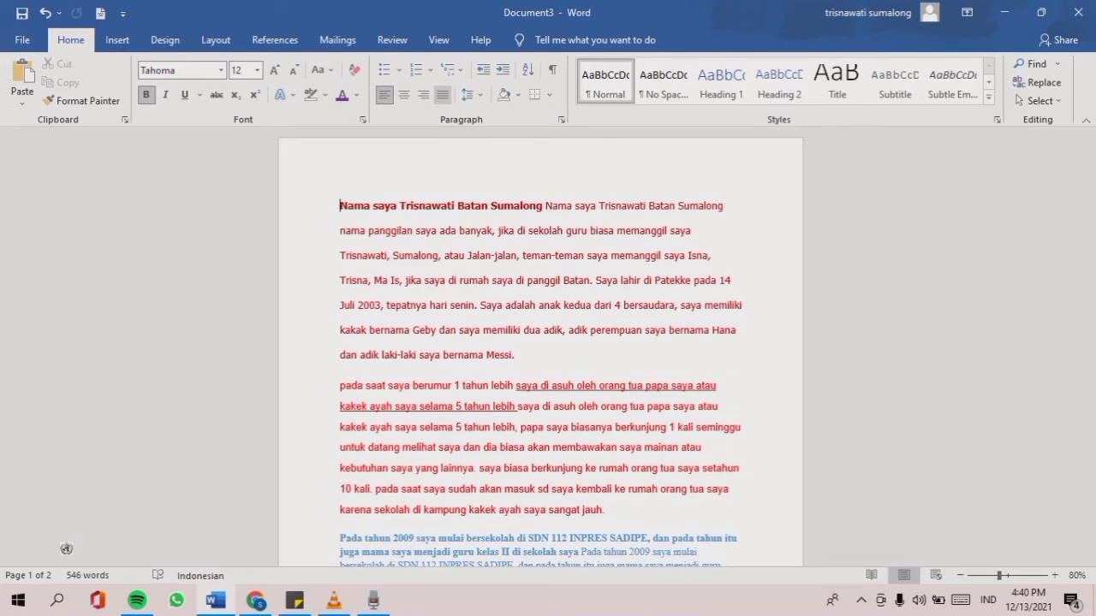
click(439, 40)
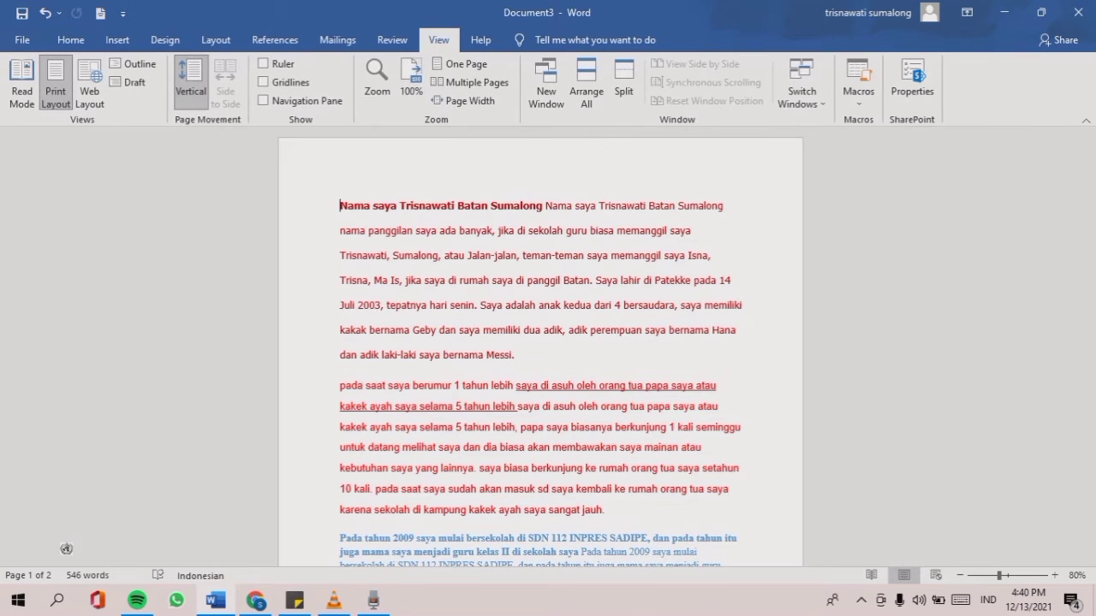
click(263, 63)
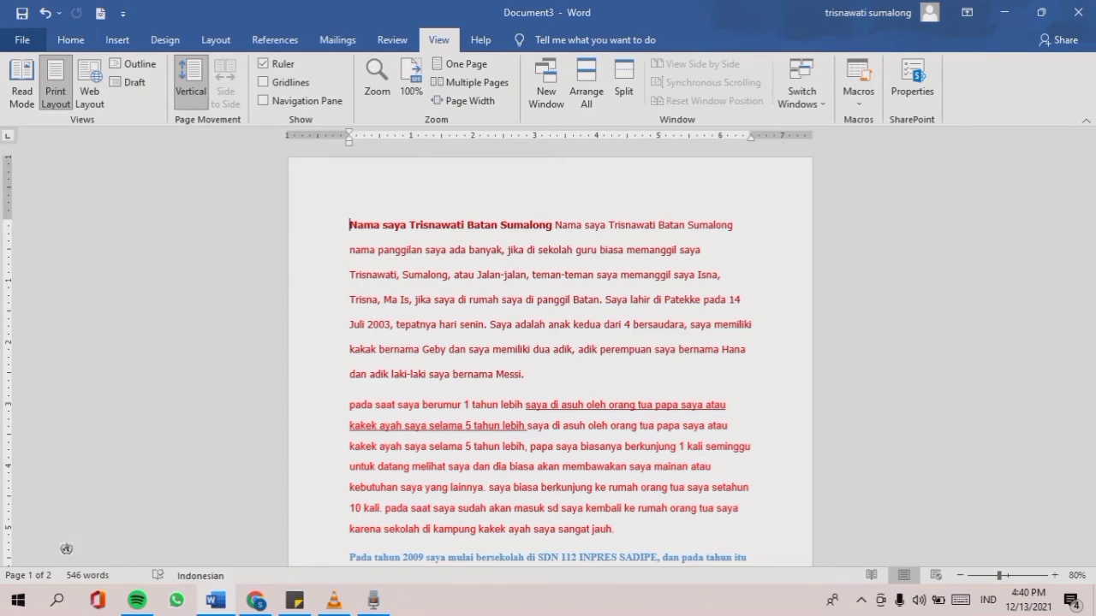
Set the measurement units to Centimeters in the advanced display options.
key(alt+f)
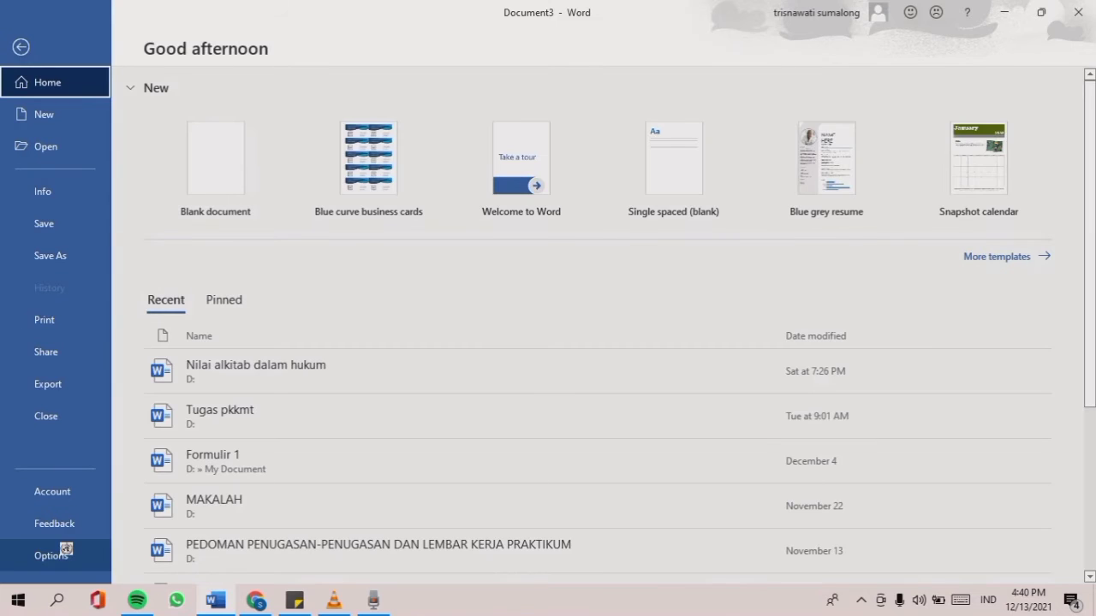
click(66, 549)
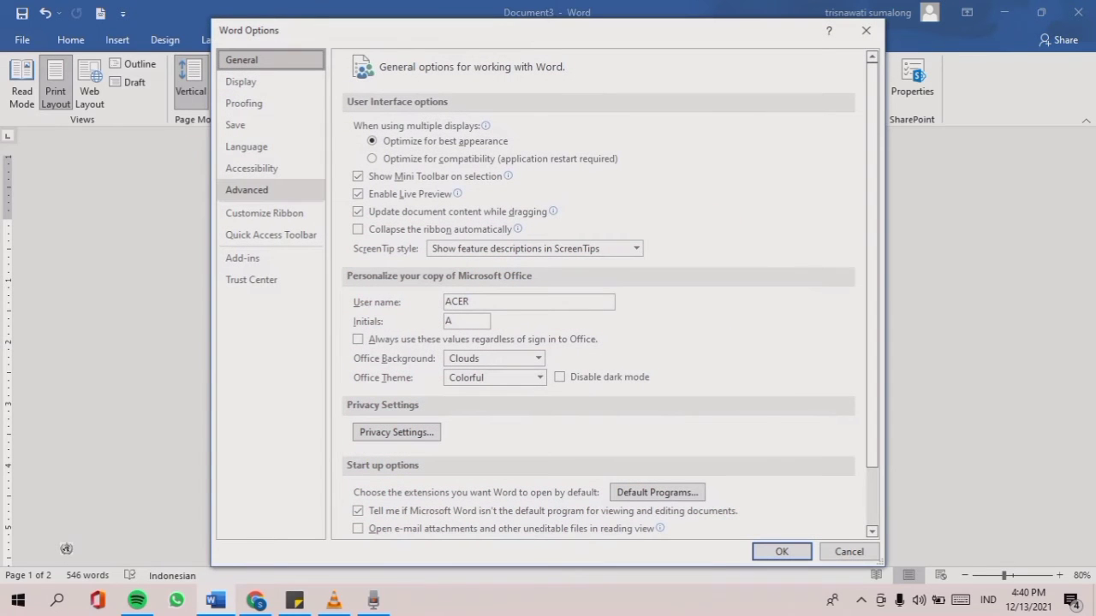
click(246, 189)
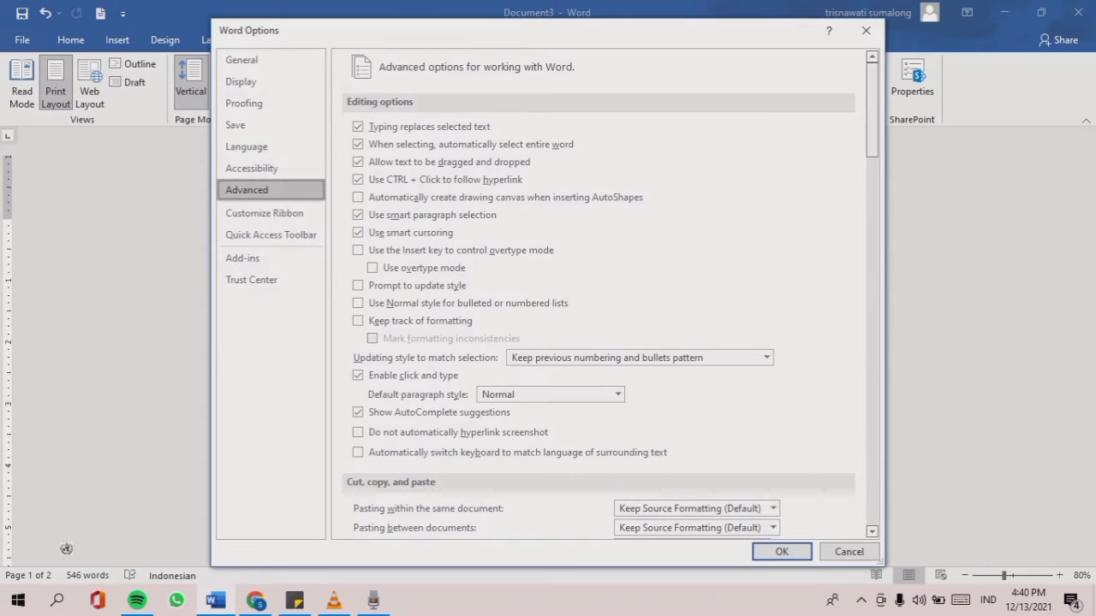
drag(871, 110, 872, 443)
scroll(600, 291, down, 3)
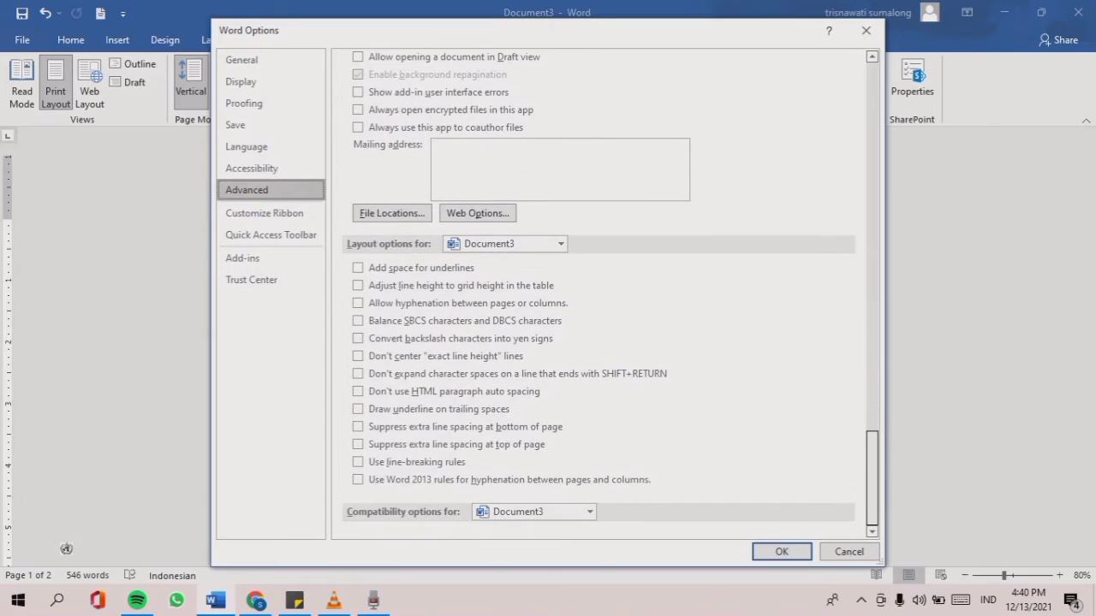
scroll(599, 291, up, 10)
scroll(634, 367, up, 2)
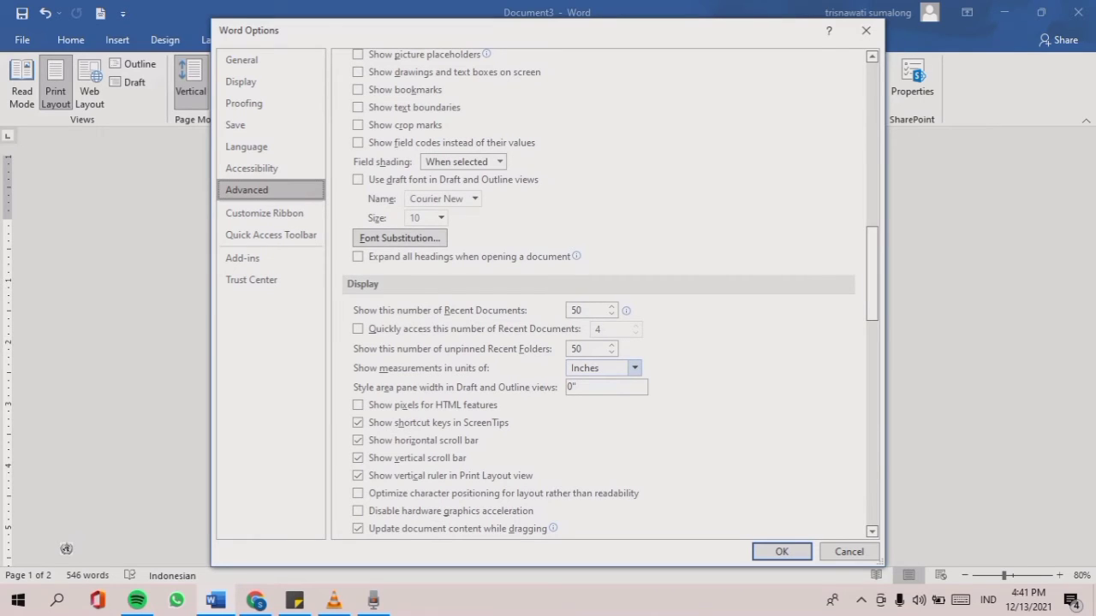
click(634, 368)
click(599, 400)
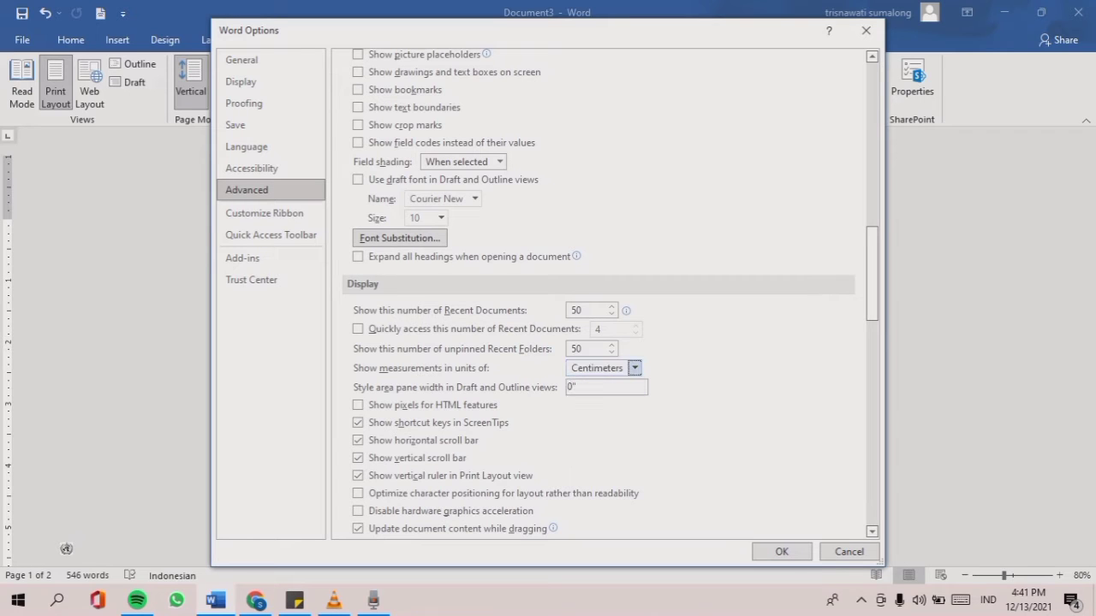
click(782, 551)
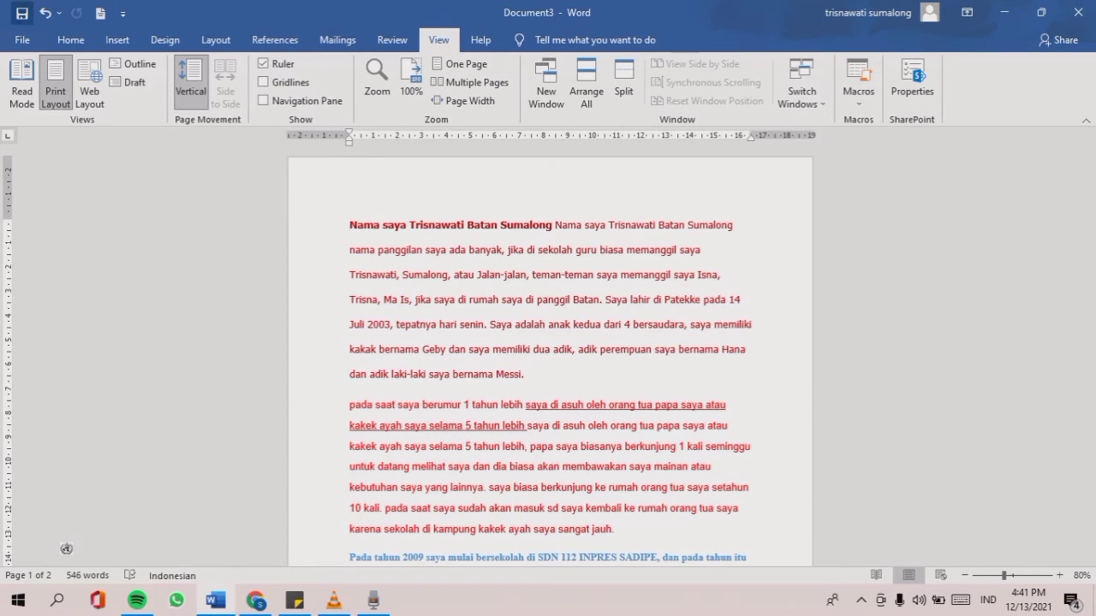
Turn on the display of text boundaries in the advanced options and check them across the document.
key(alt+f)
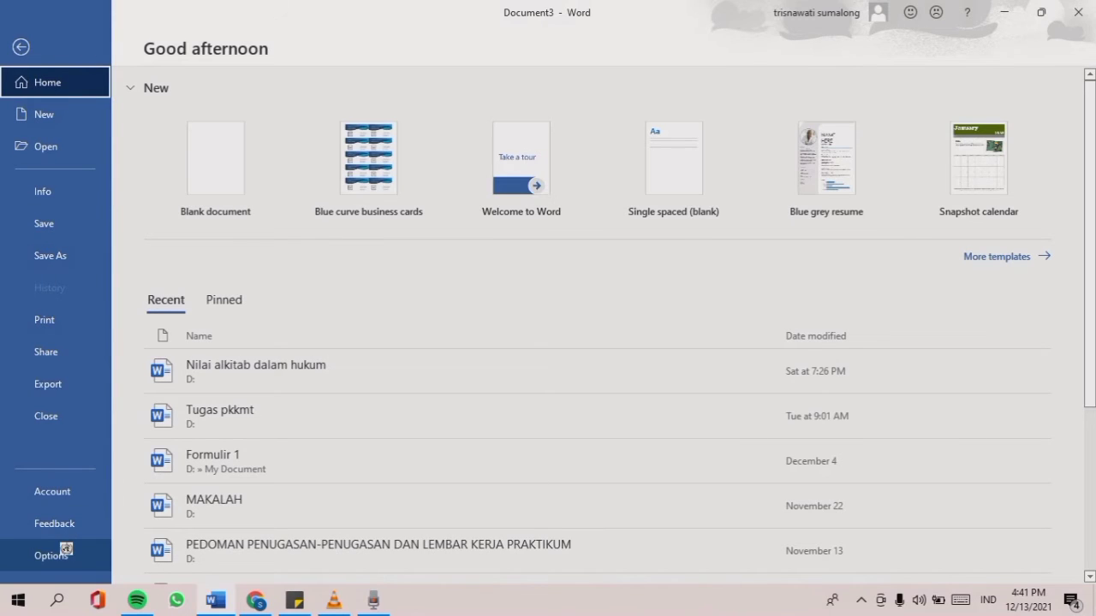
click(64, 553)
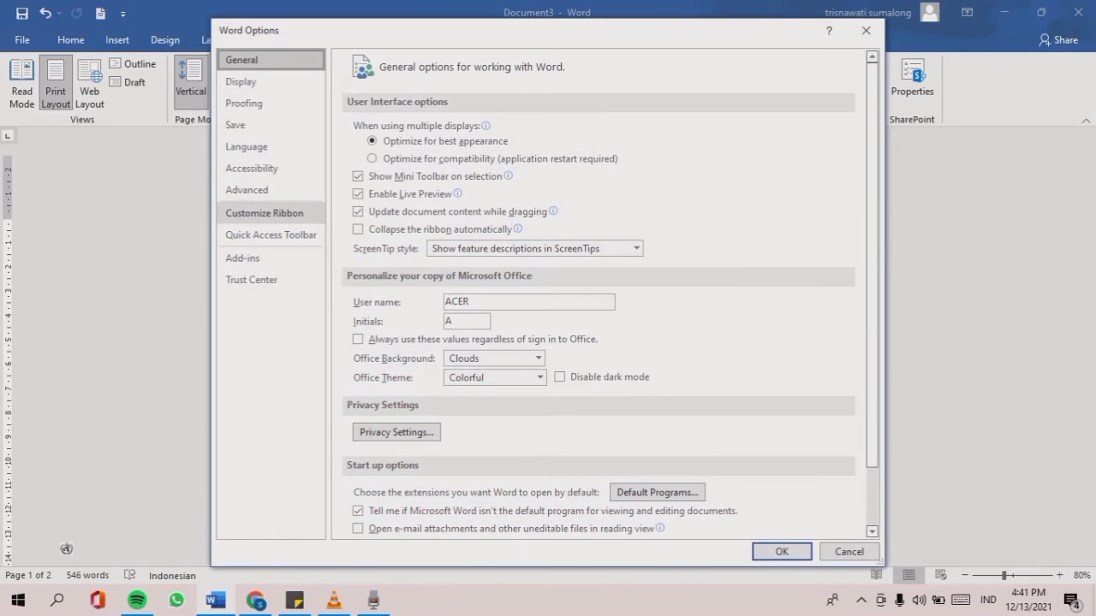
click(270, 190)
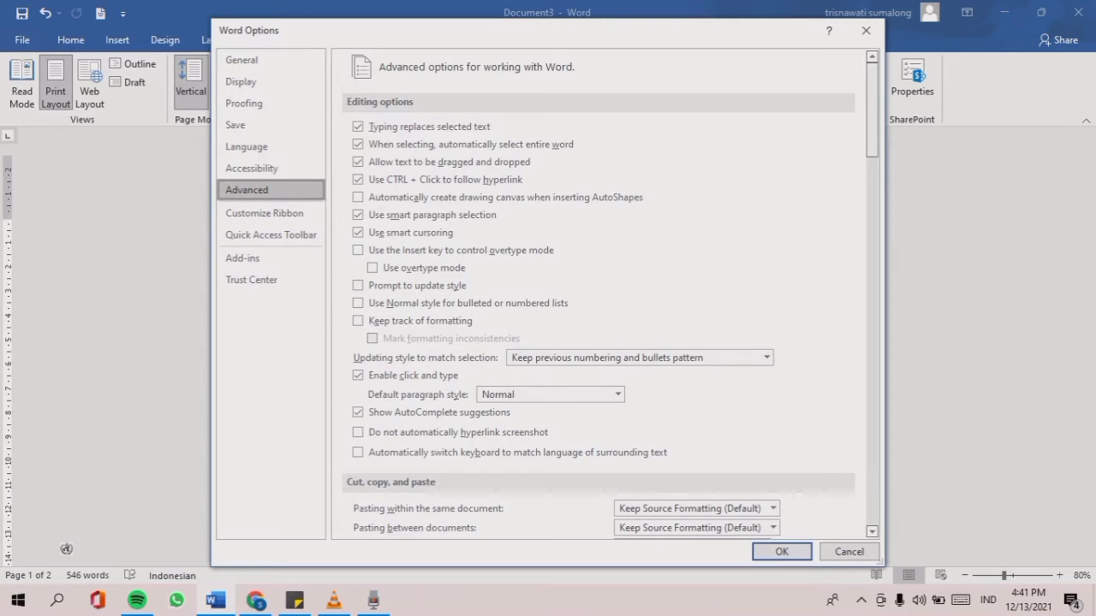
scroll(599, 291, down, 10)
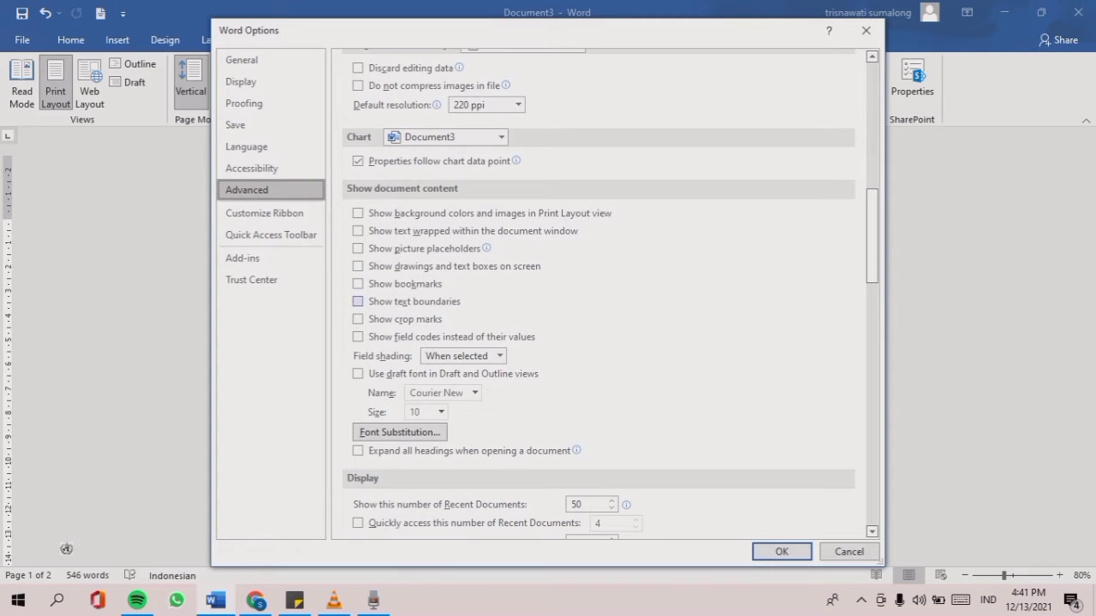
click(357, 301)
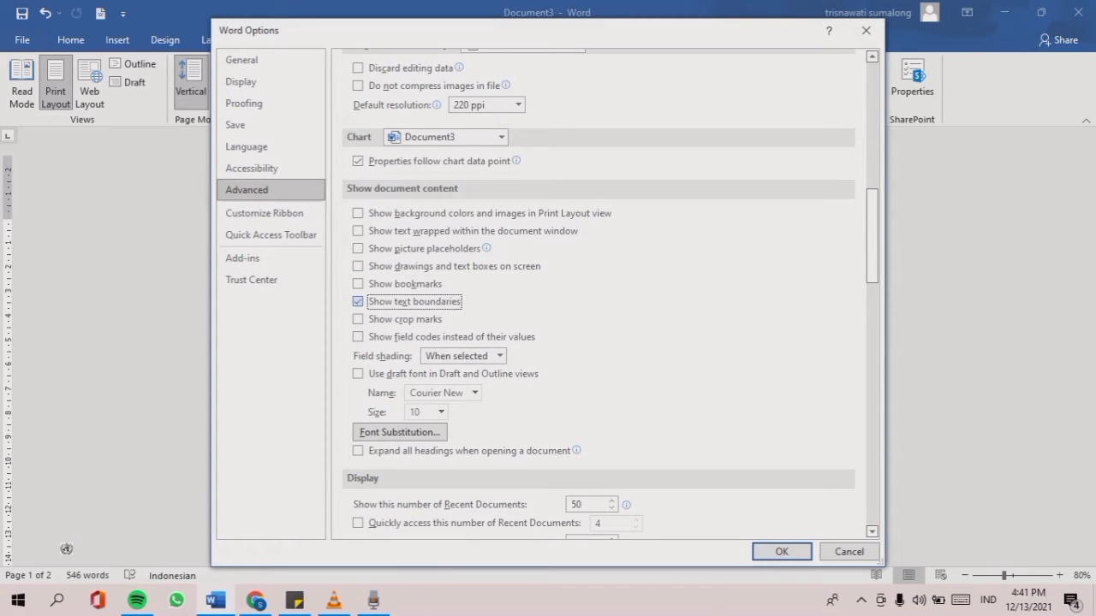
click(782, 551)
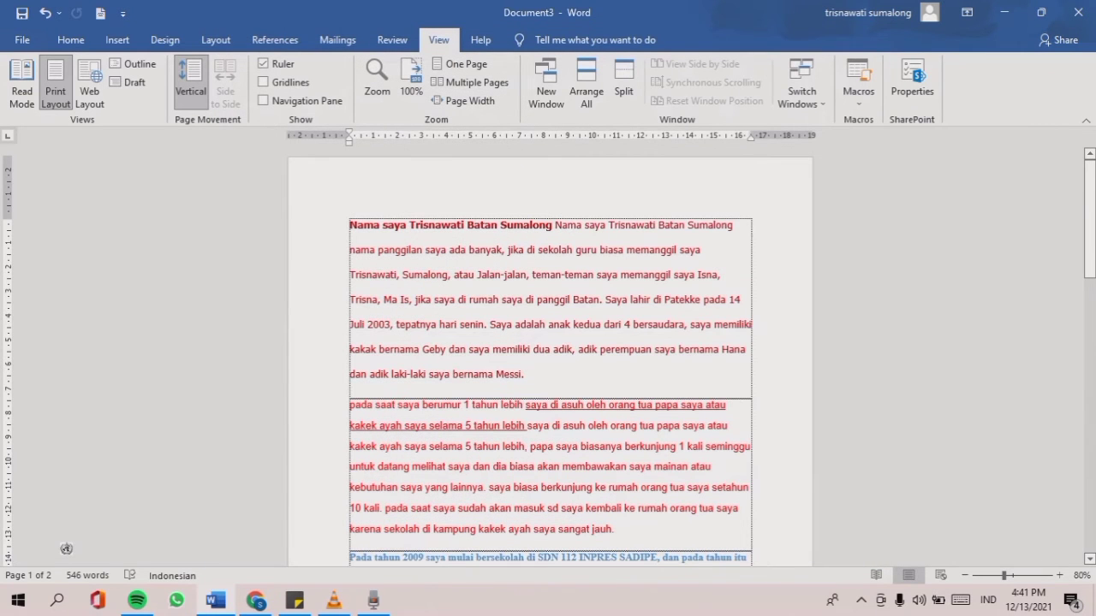
drag(1090, 233, 1090, 299)
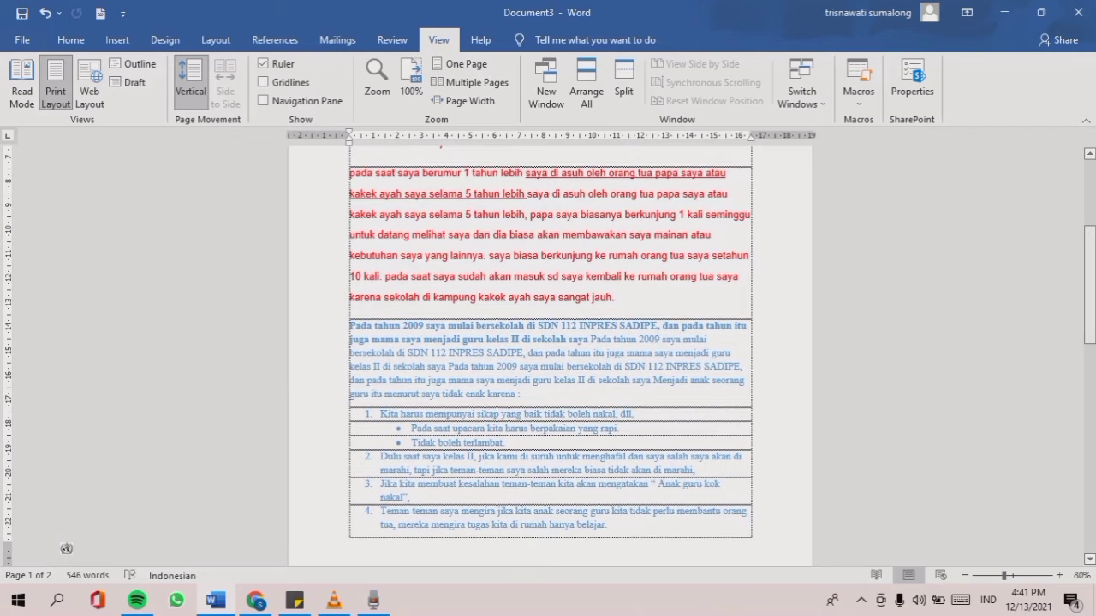
drag(1090, 291, 1090, 225)
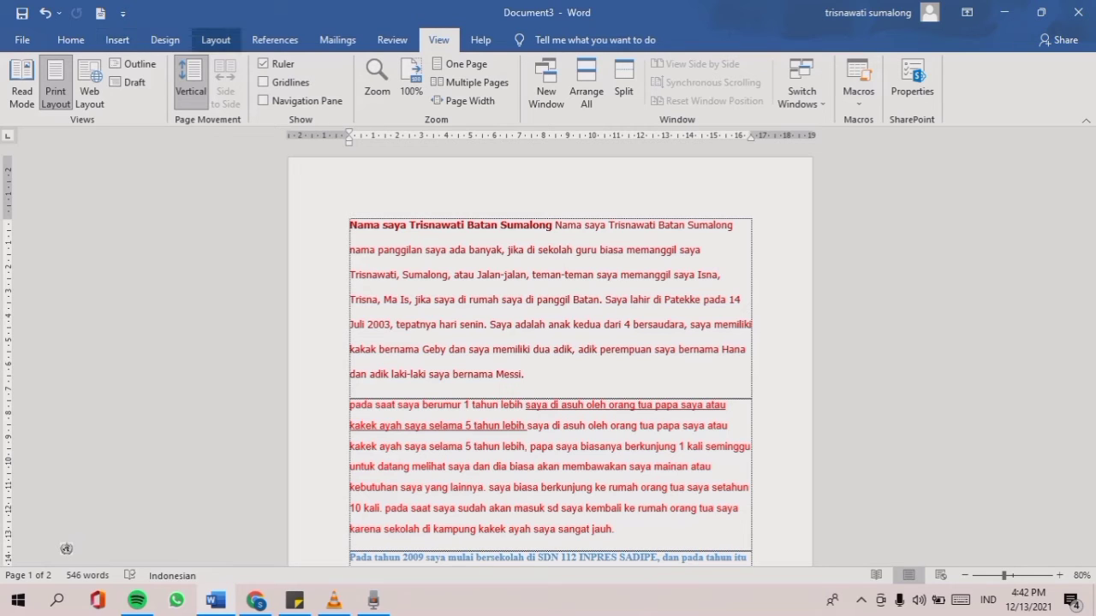
Start custom page margins with the top and left margins both set to 4 cm.
click(215, 39)
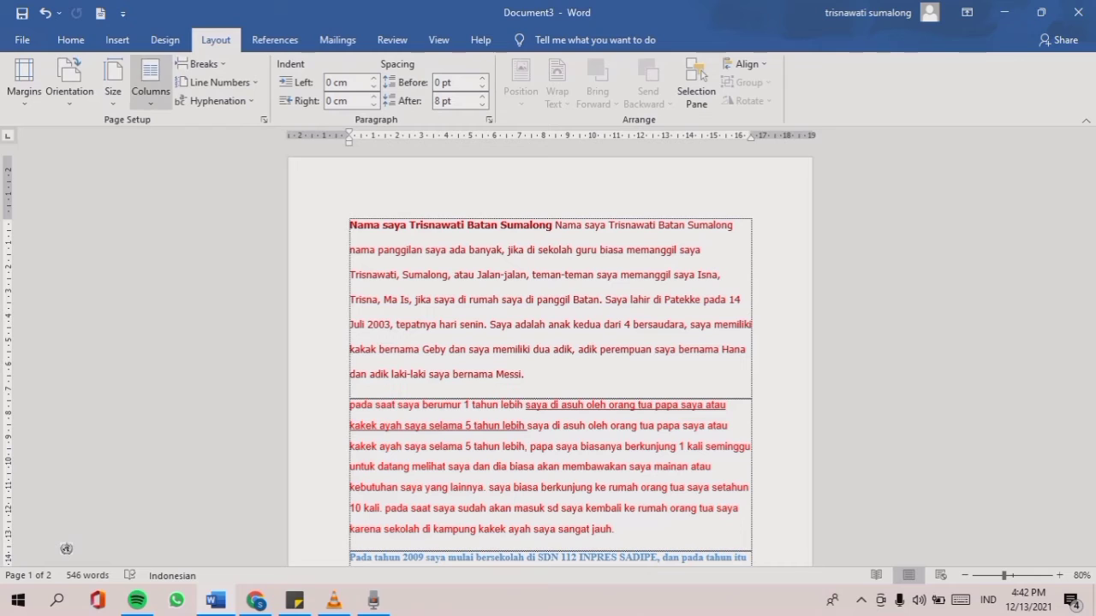
click(24, 84)
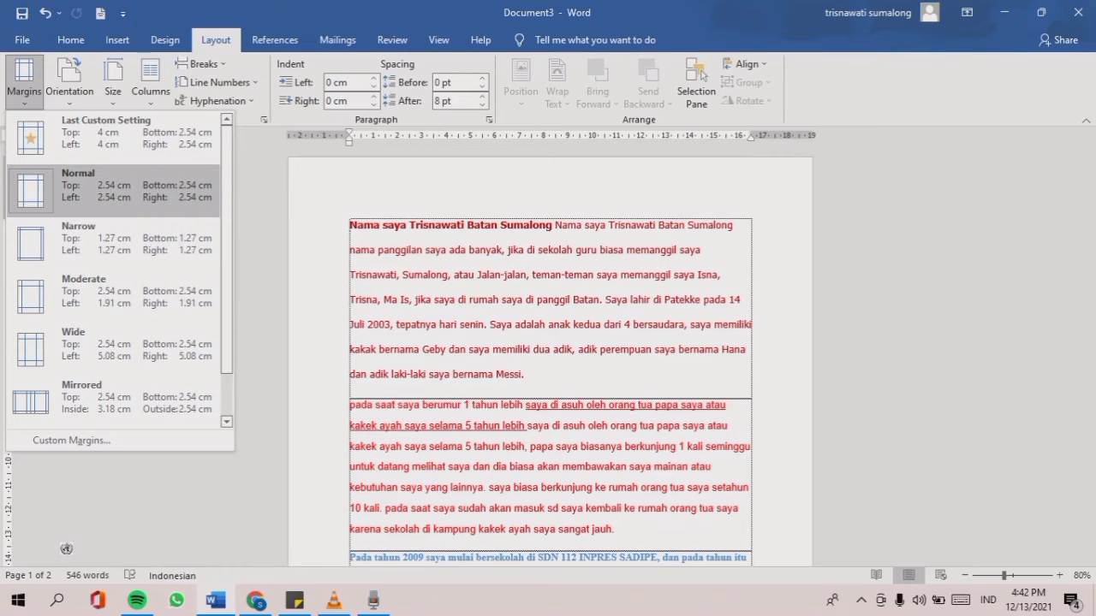
key(Escape)
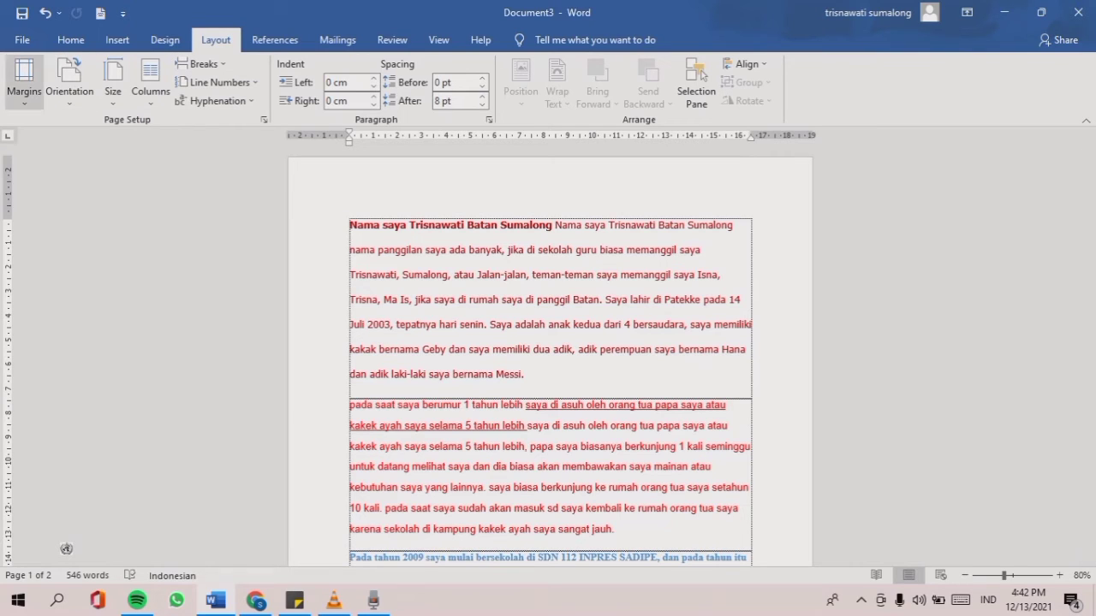
click(24, 82)
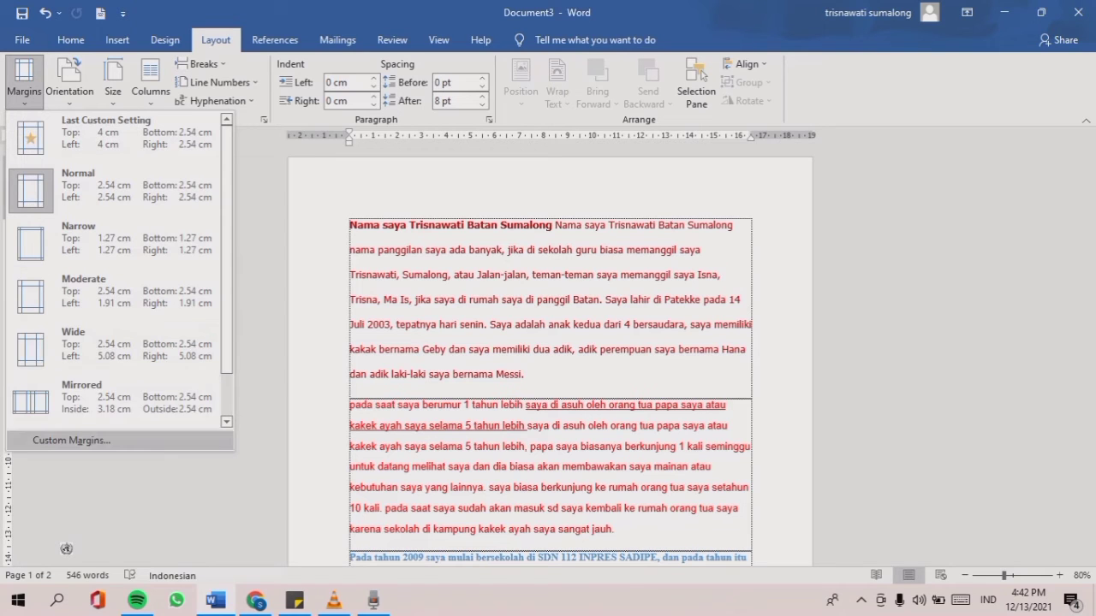
click(71, 440)
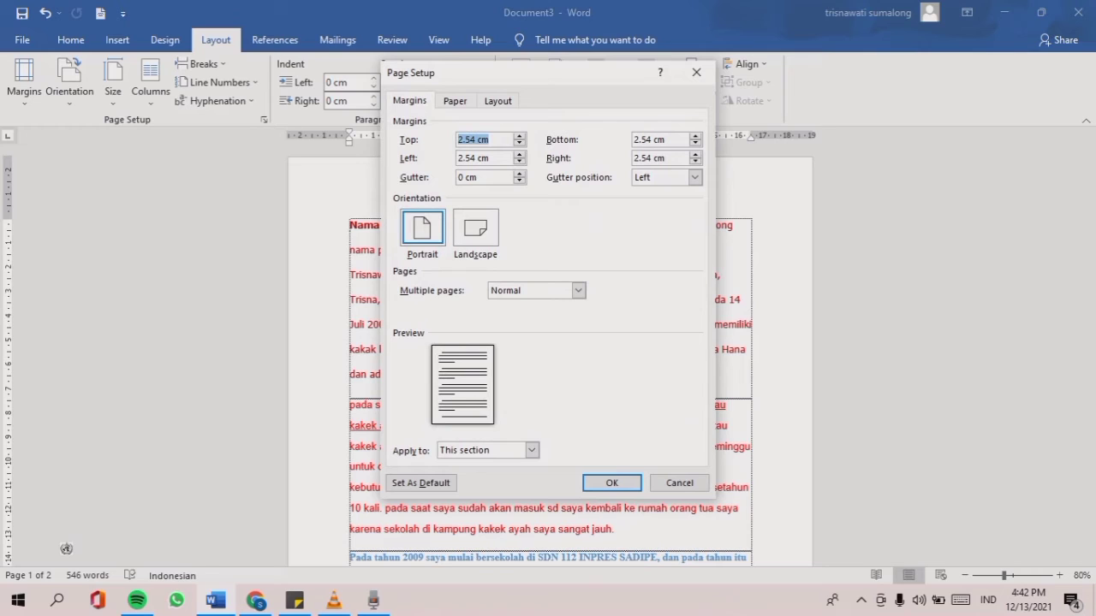
key(BackSpace)
text(4)
click(491, 159)
key(BackSpace)
key(BackSpace)
key(BackSpace)
key(BackSpace)
key(BackSpace)
key(BackSpace)
key(BackSpace)
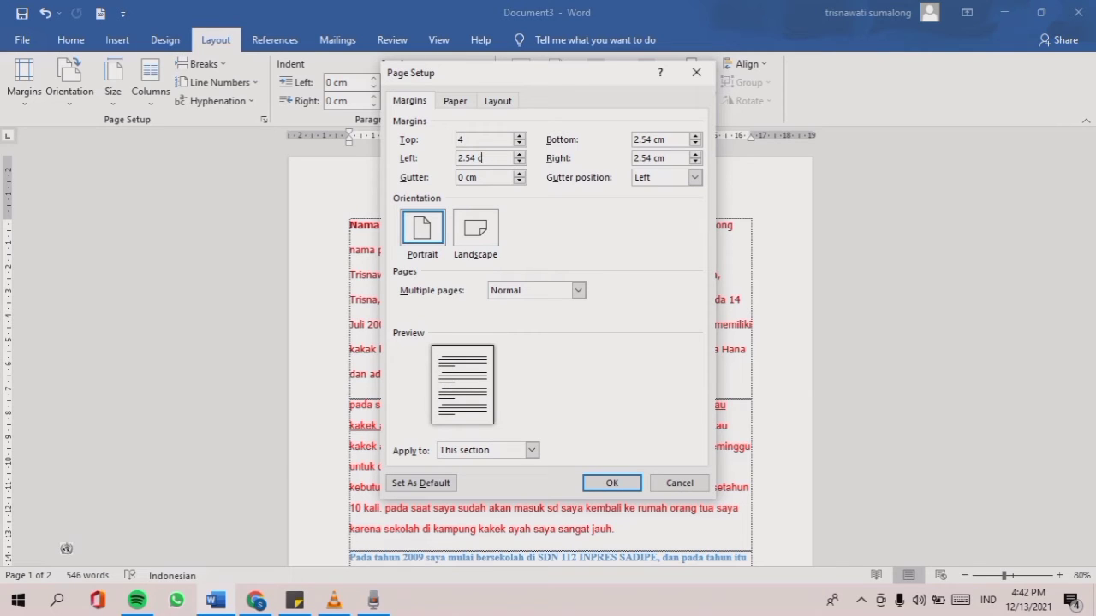
text(4)
Set the right and bottom page margins to 3 cm each and apply the custom margins.
click(666, 158)
key(BackSpace)
key(BackSpace)
key(BackSpace)
key(BackSpace)
key(BackSpace)
key(BackSpace)
key(BackSpace)
text(3)
key(BackSpace)
key(BackSpace)
key(BackSpace)
key(BackSpace)
key(BackSpace)
key(BackSpace)
key(BackSpace)
text(3)
click(611, 483)
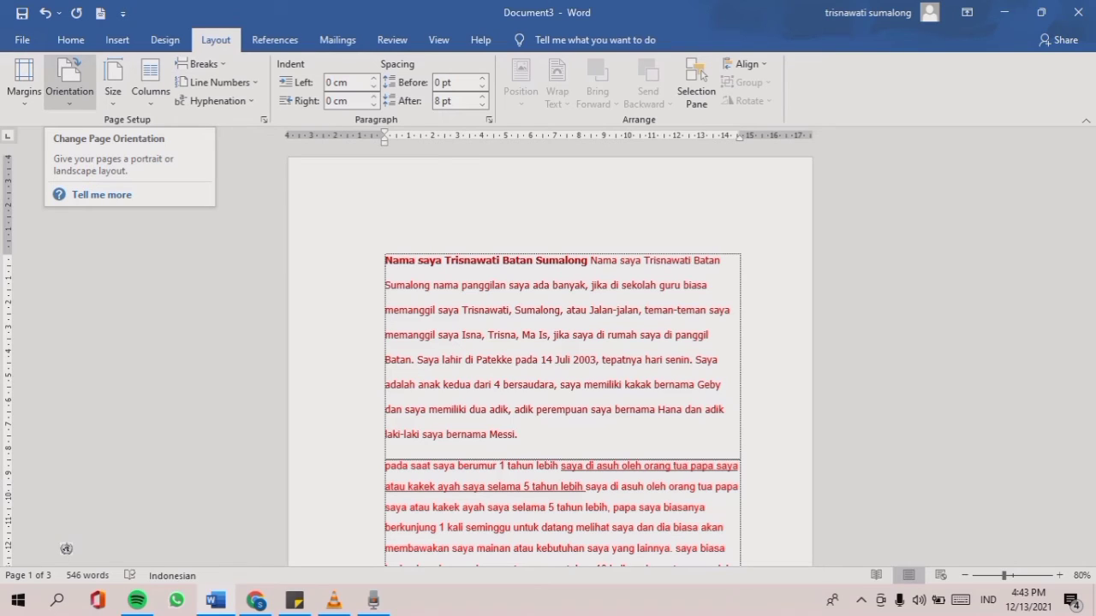
Switch the page orientation to Landscape and return it to Portrait.
click(69, 82)
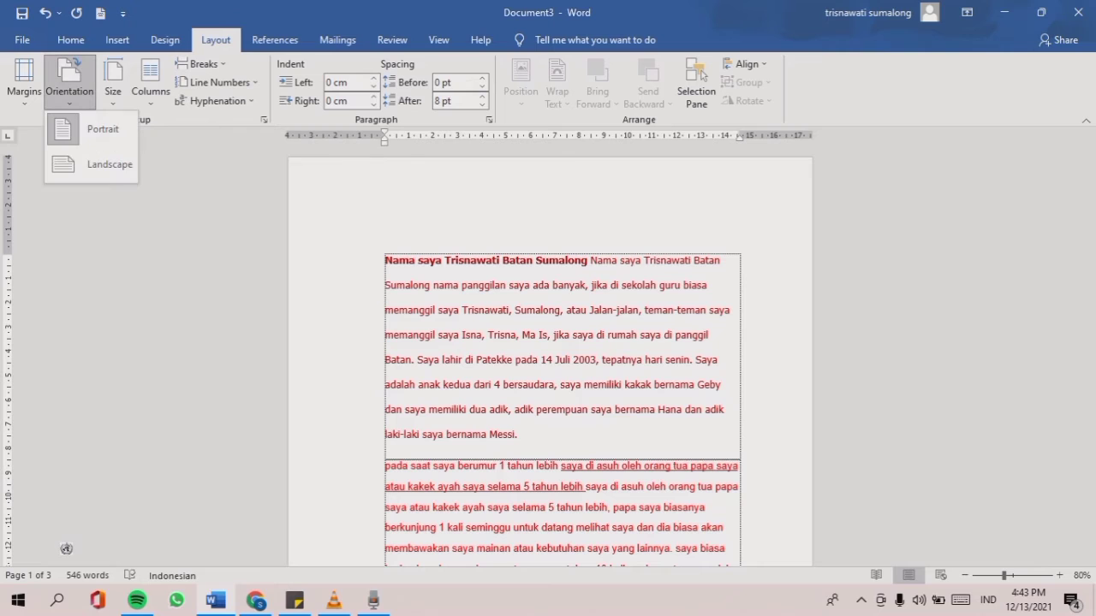
click(93, 164)
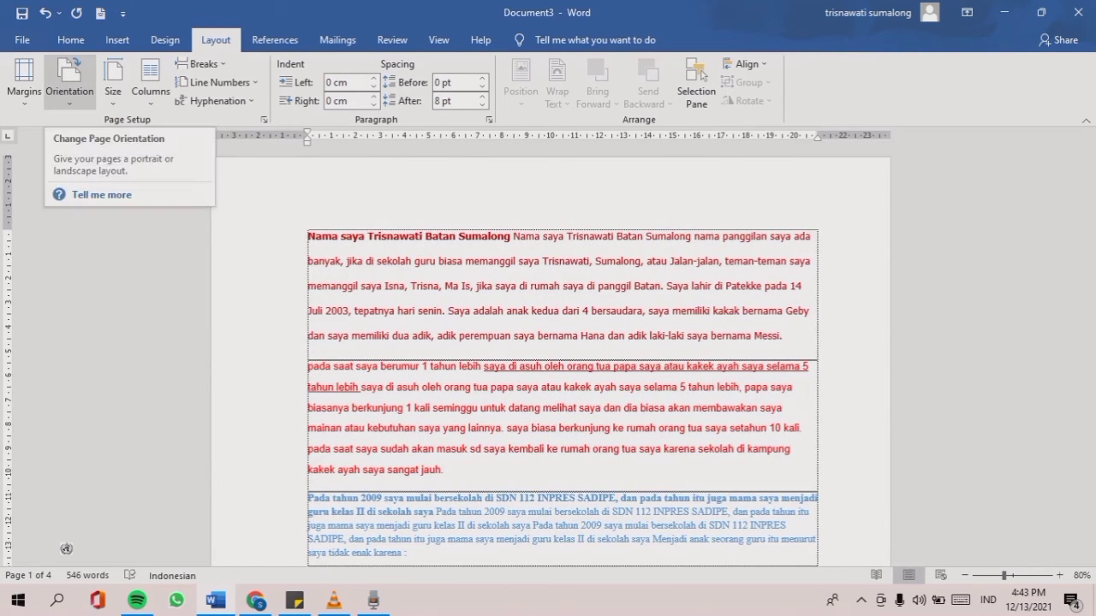
click(69, 83)
click(102, 128)
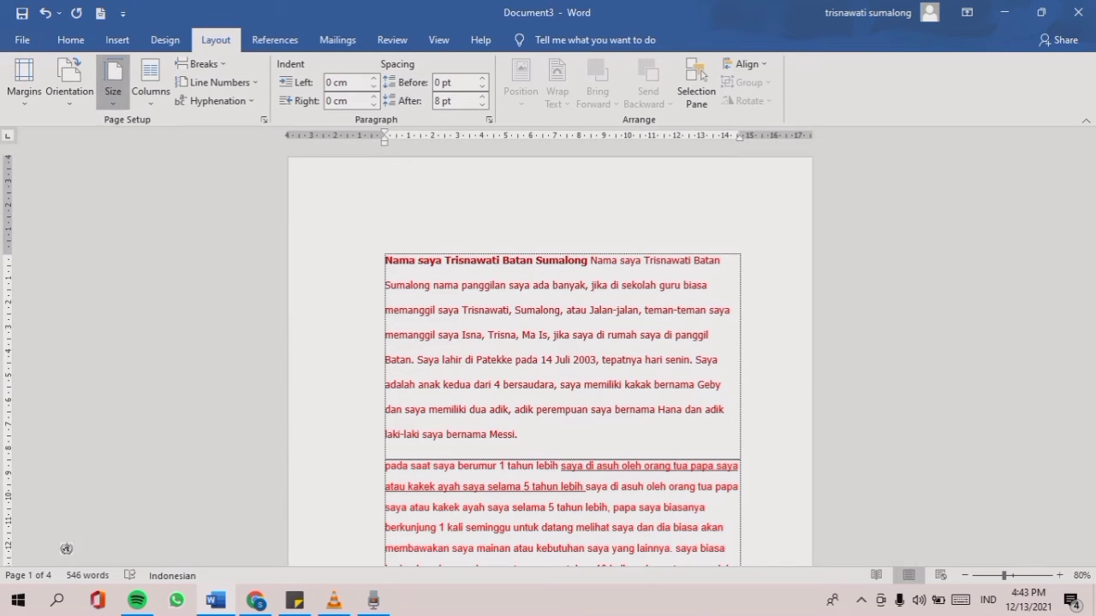
Examine the list of available paper sizes without choosing a different one.
click(113, 84)
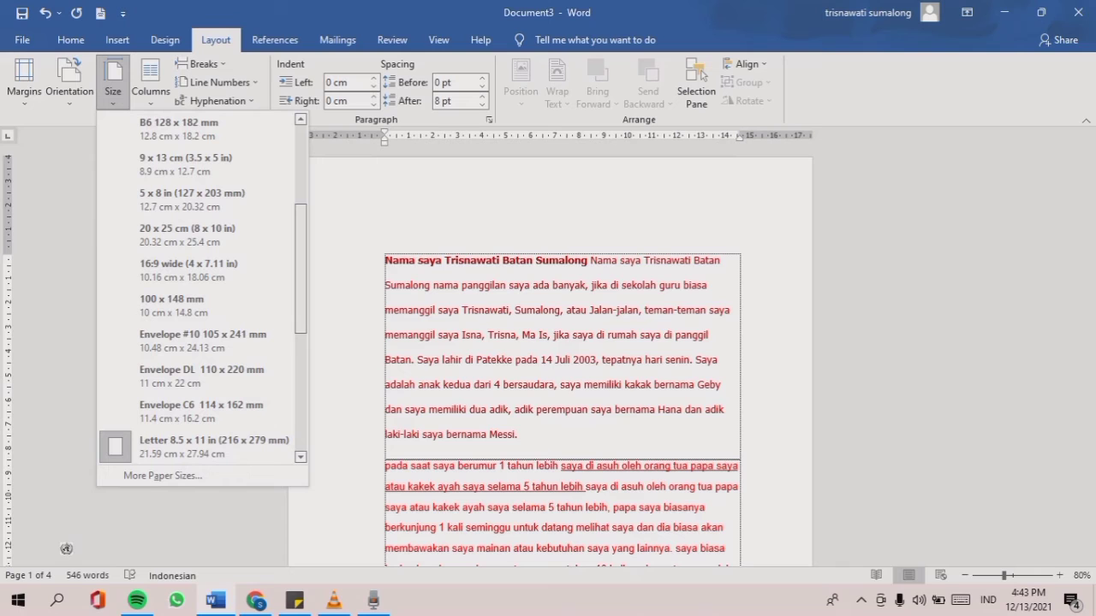
scroll(202, 289, down, 5)
scroll(202, 290, up, 8)
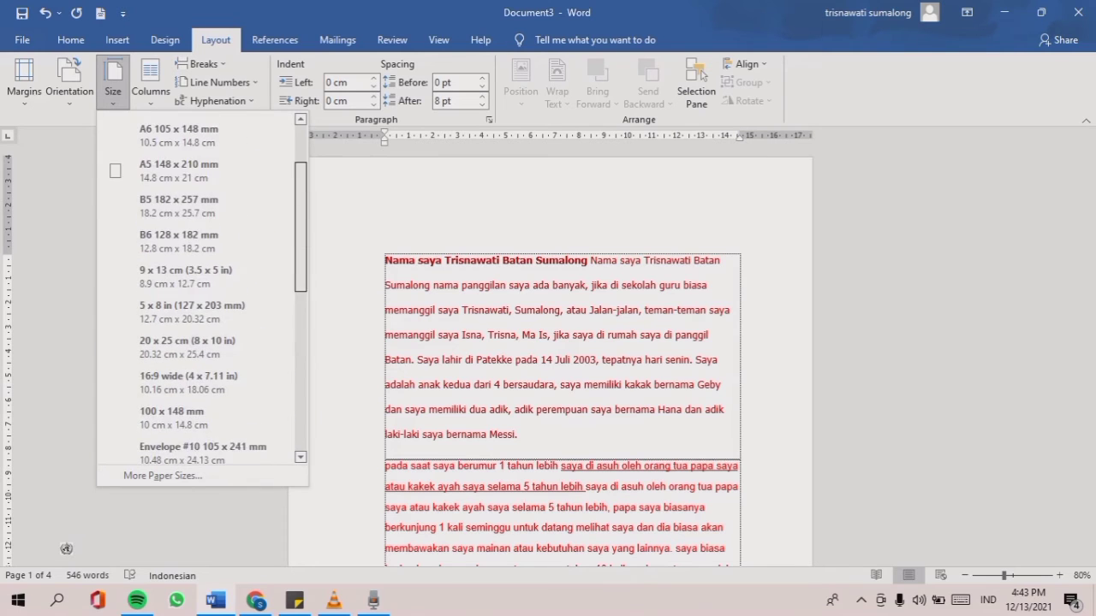
scroll(202, 289, down, 6)
scroll(202, 333, down, 1)
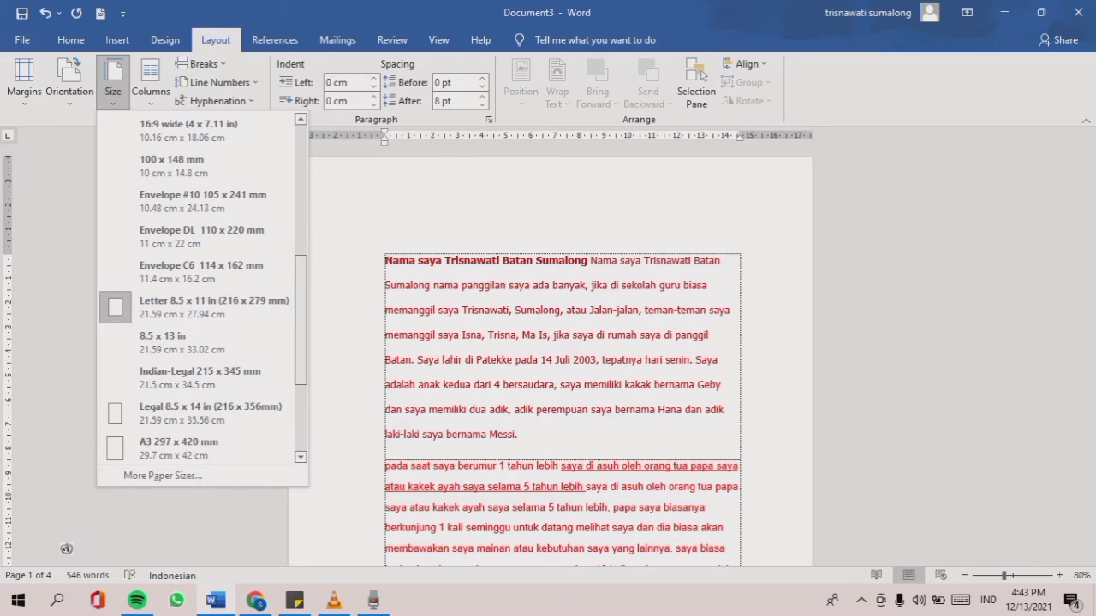
scroll(202, 291, down, 4)
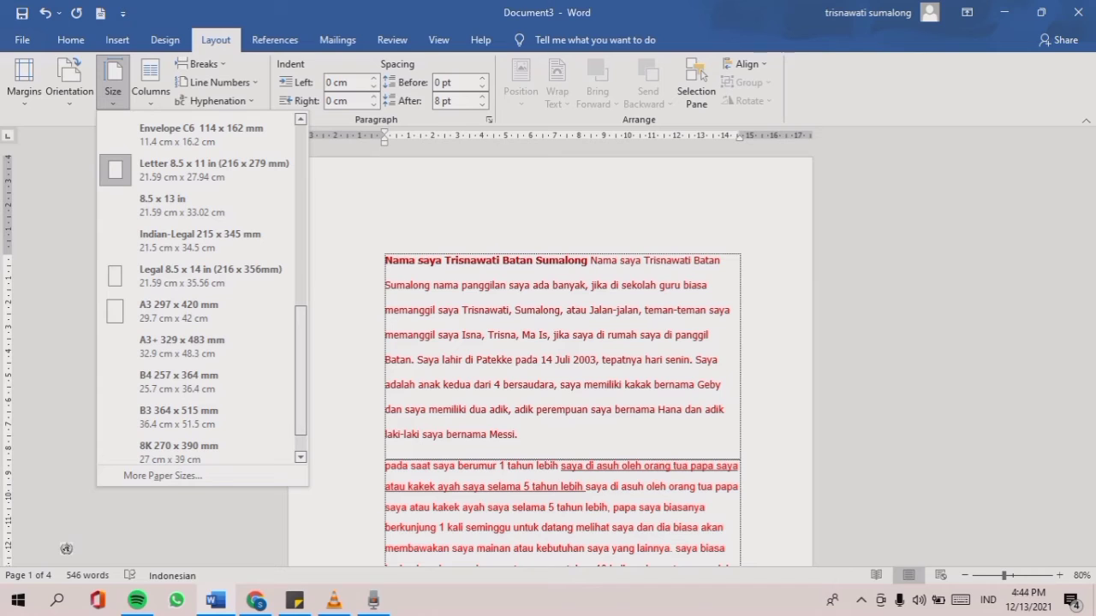
drag(301, 370, 300, 311)
key(Escape)
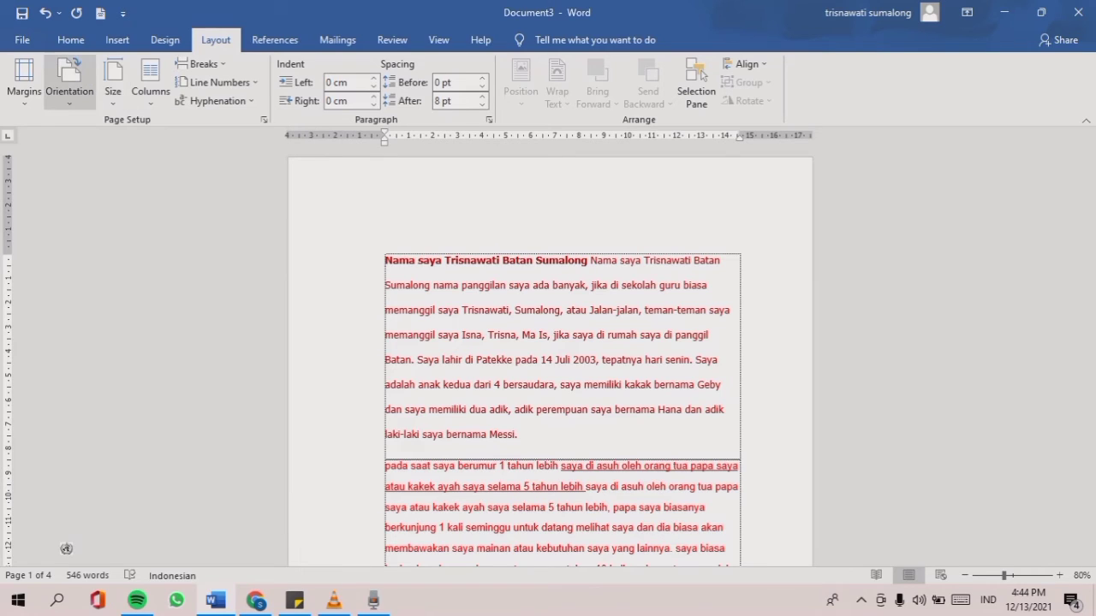
Apply the Normal preset to the page margins, 2.54 cm on every side.
click(24, 81)
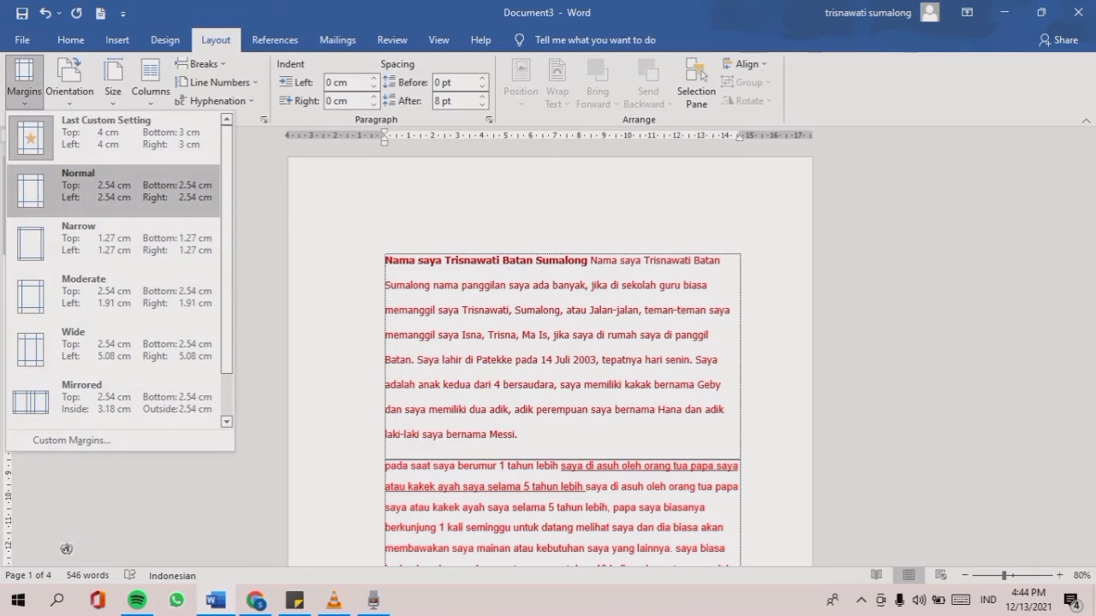
click(86, 190)
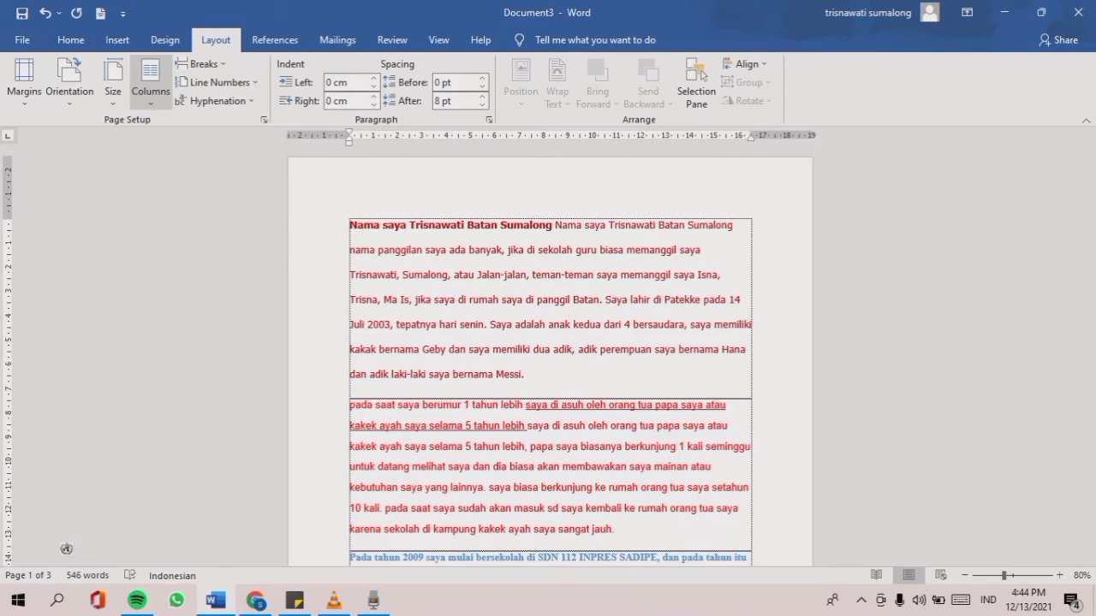
Lay out the document text in two columns and look over the pages.
click(150, 84)
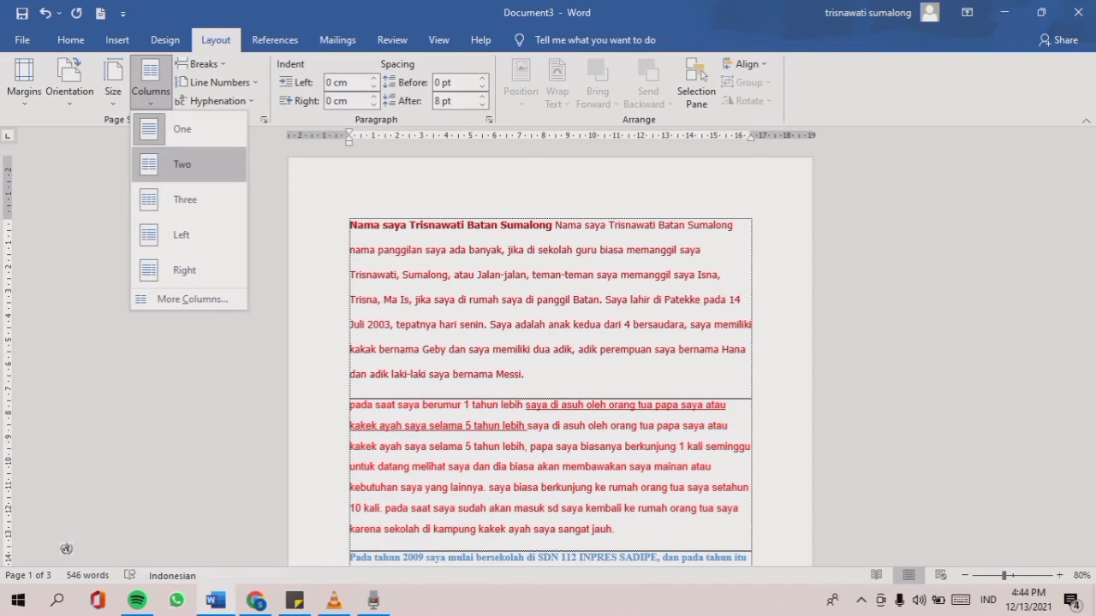
click(181, 164)
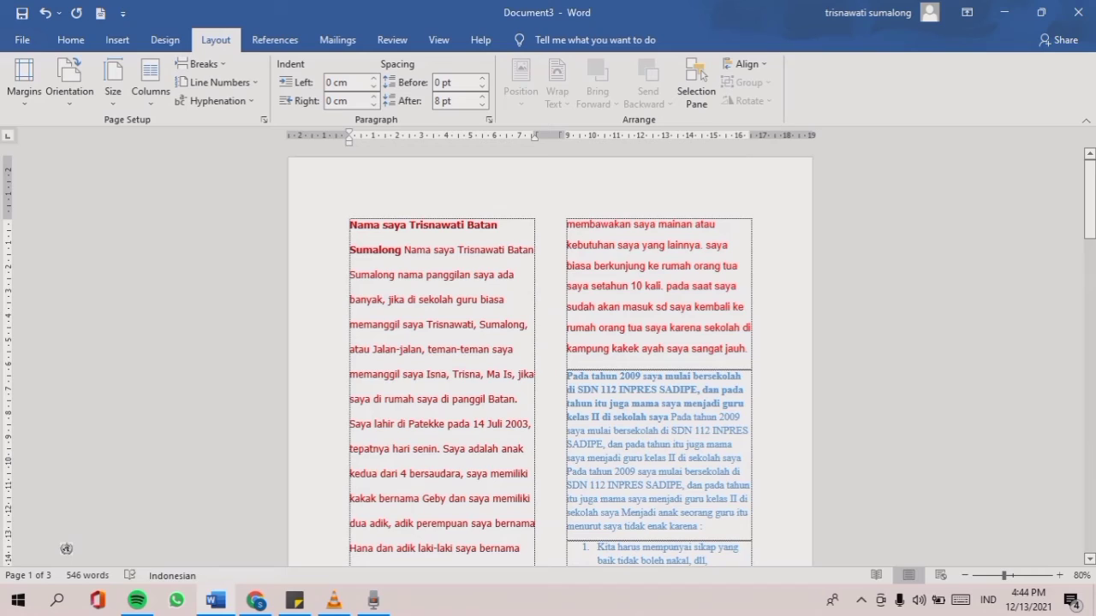
scroll(65, 549, down, 10)
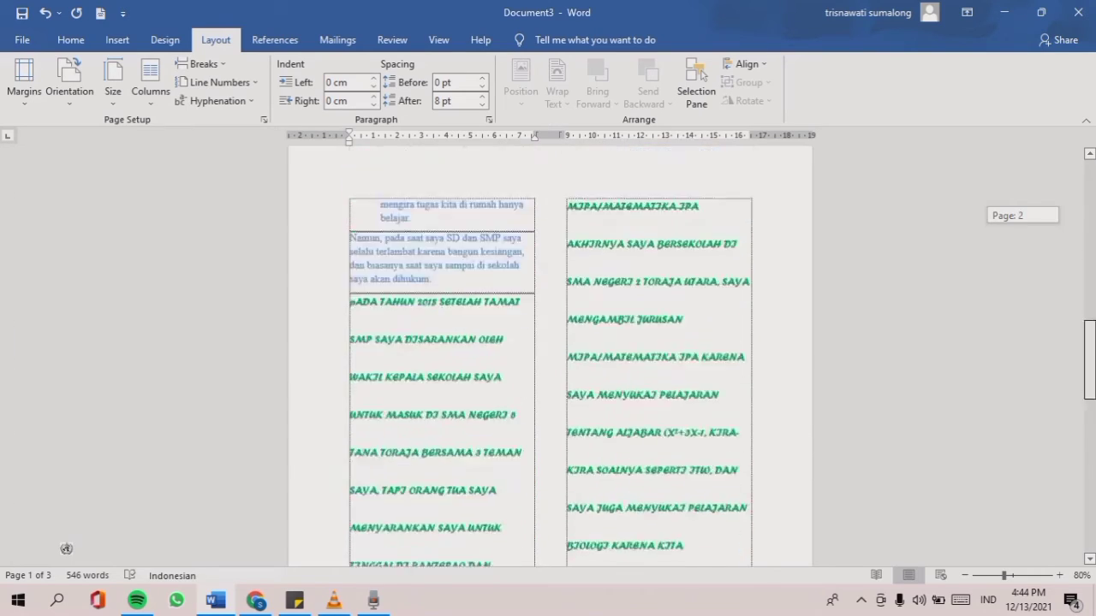
scroll(66, 548, up, 13)
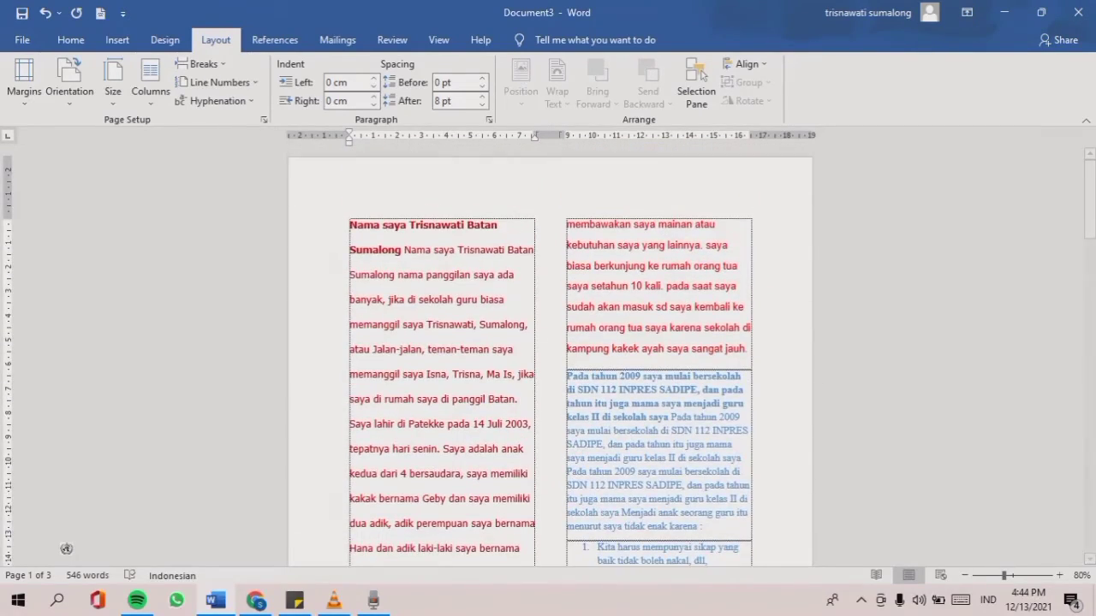
Lay out the document text in three columns and return it to a single column.
click(150, 85)
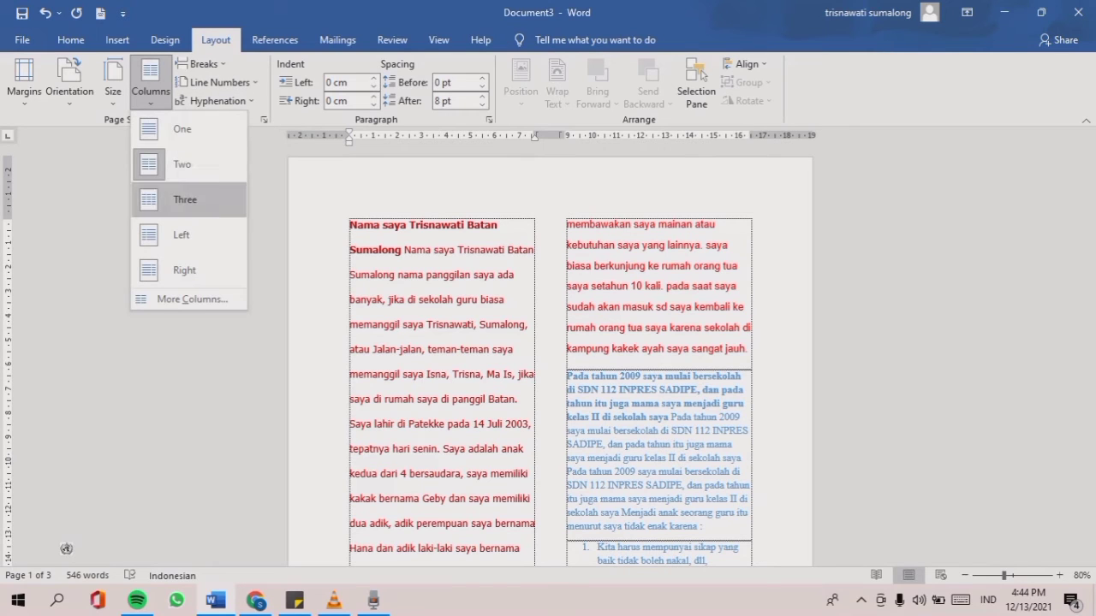
click(184, 200)
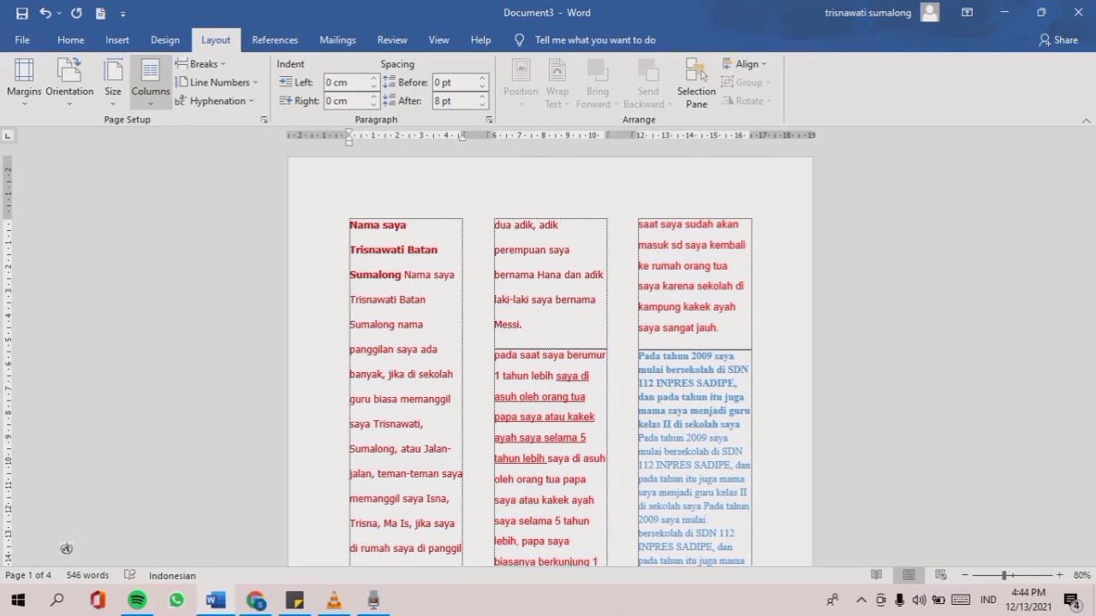
click(150, 85)
click(182, 129)
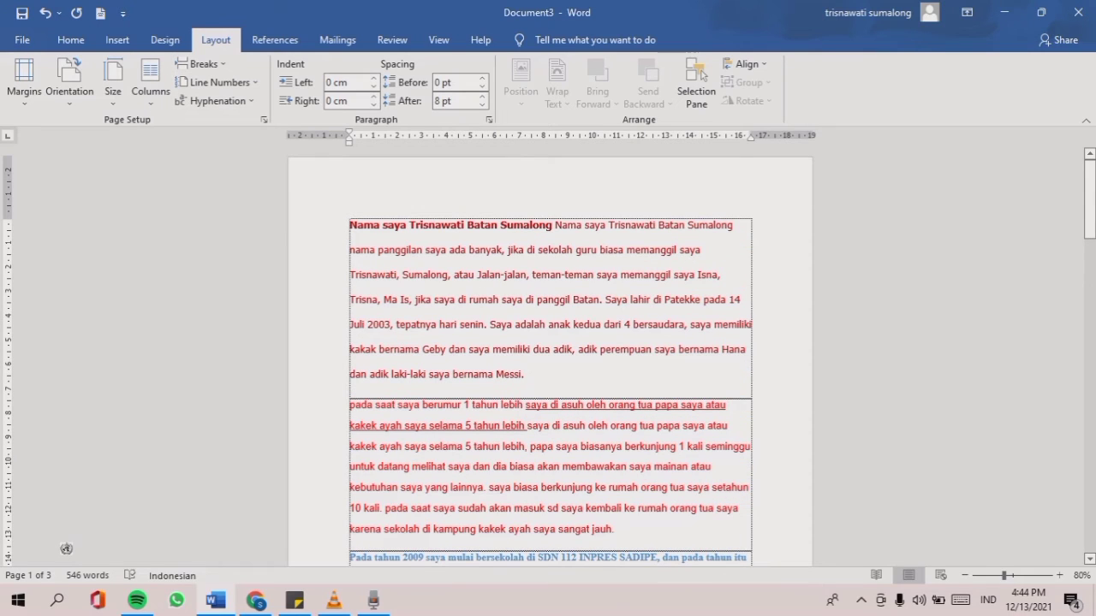
Search the document for the word "SAYA" in place of the previous search term and clear the search.
click(70, 39)
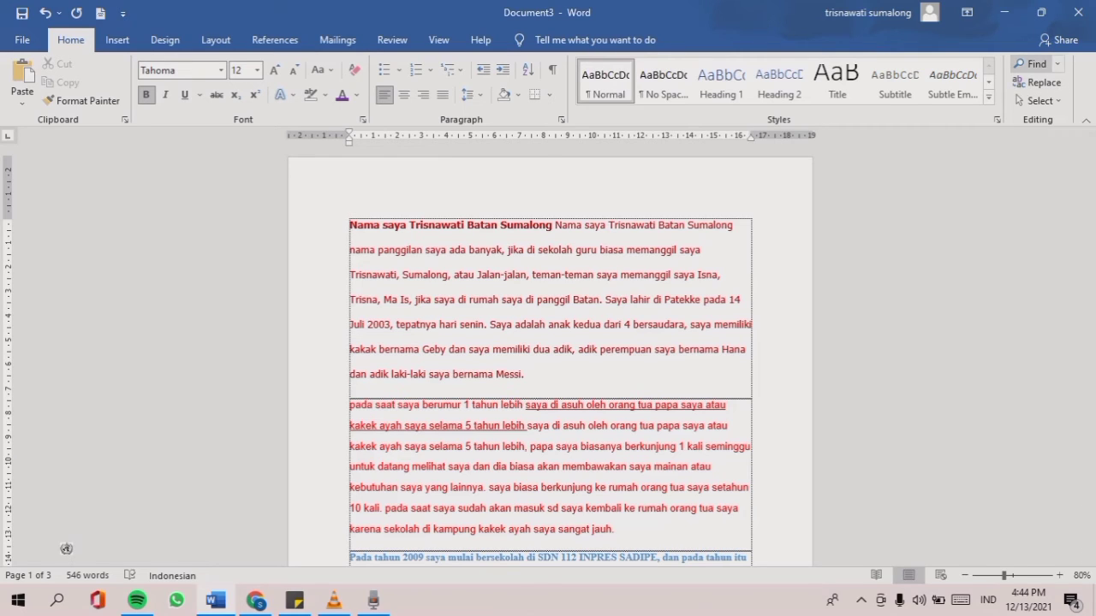
click(1031, 64)
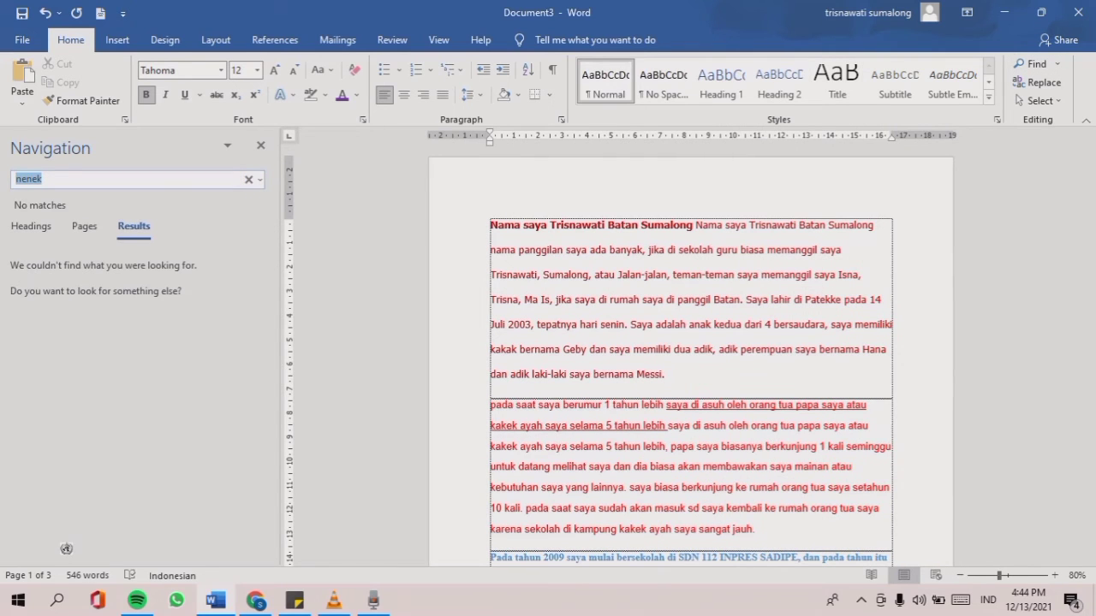
key(BackSpace)
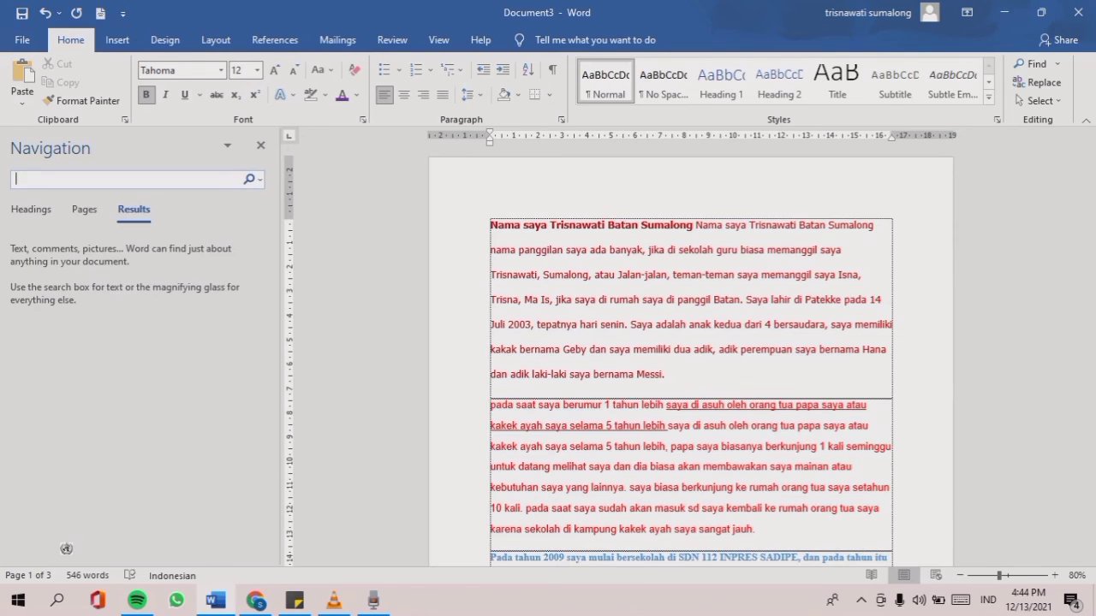
text(SAYA)
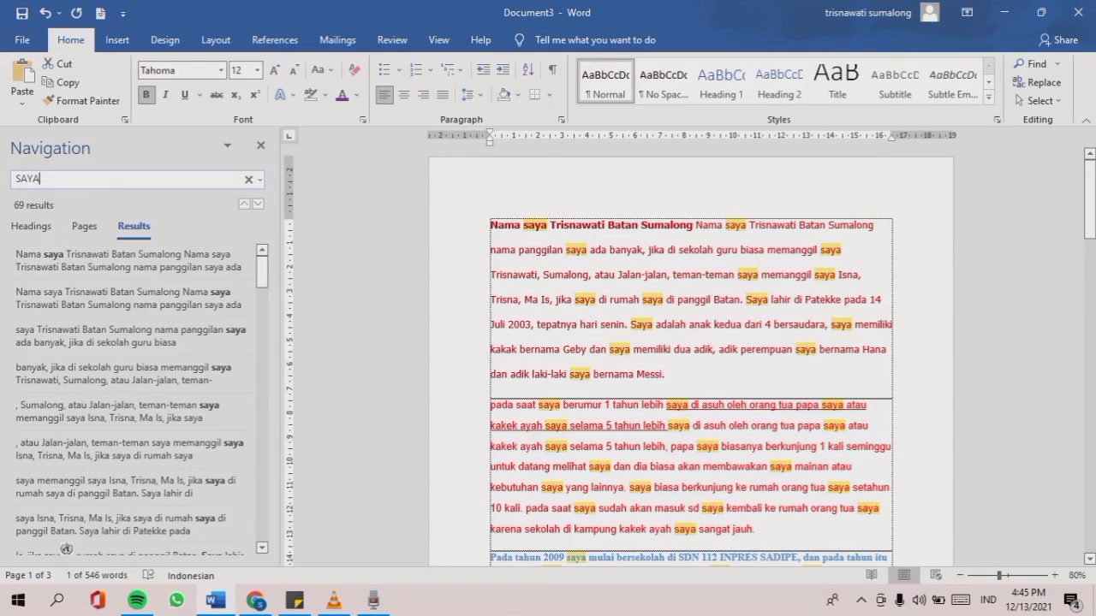
mouse_move(1088, 209)
mouse_down()
mouse_move(1088, 330)
mouse_move(1088, 204)
mouse_up()
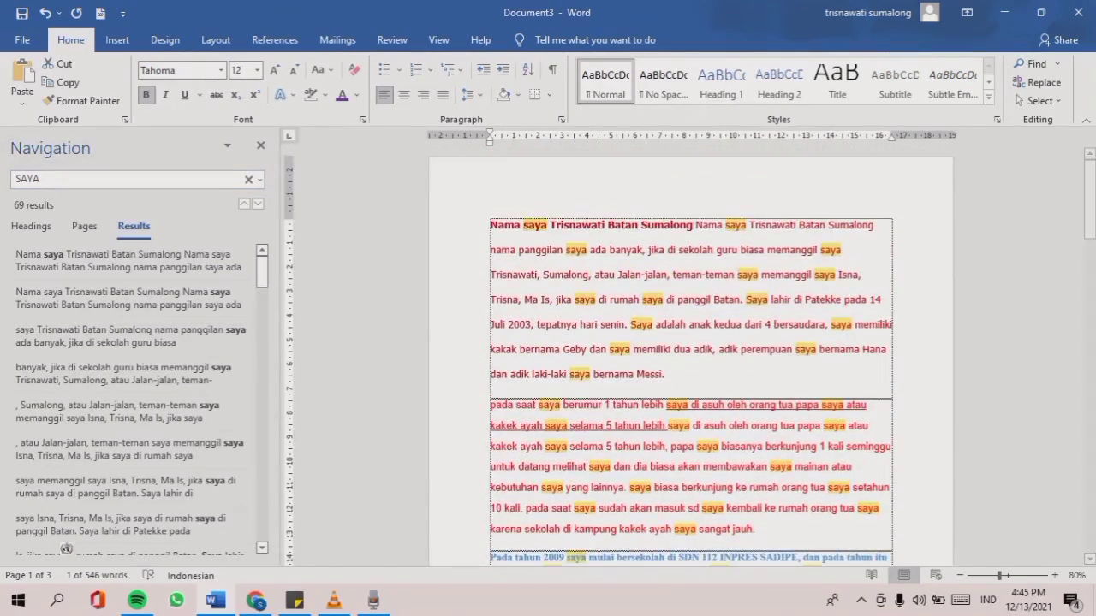
click(249, 179)
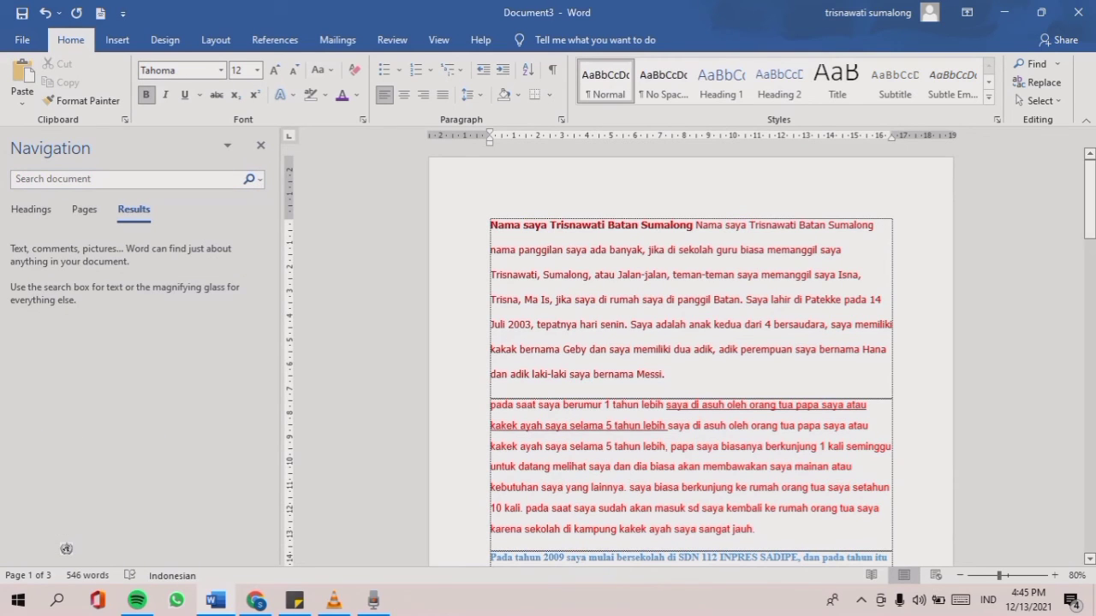
Replace the first two occurrences of "SAYA" with "ayah" and close the replace dialog and the Navigation pane.
click(1036, 83)
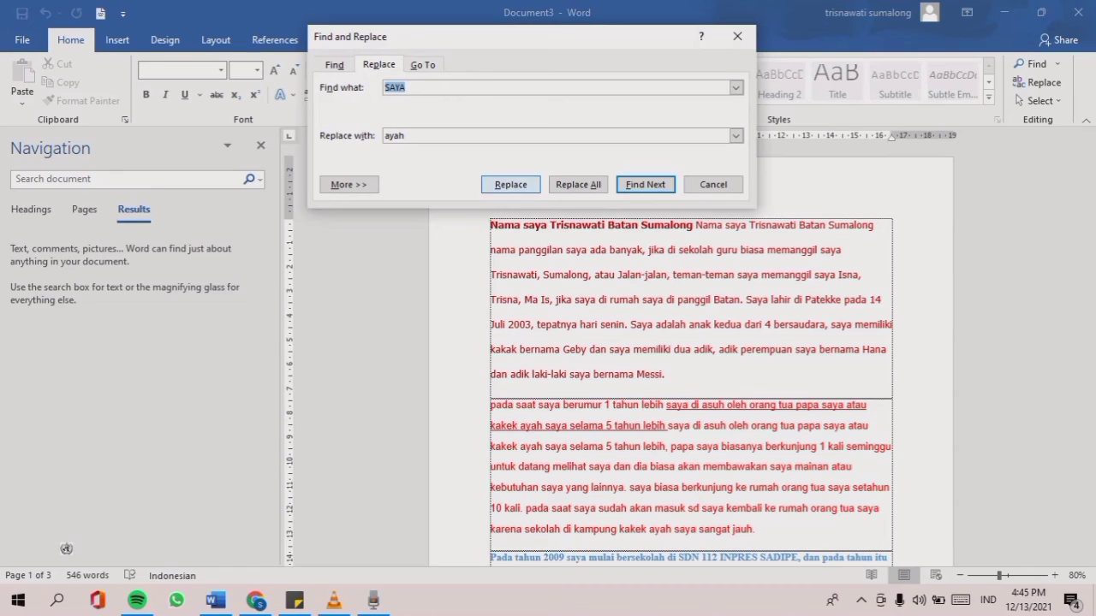
key(Return)
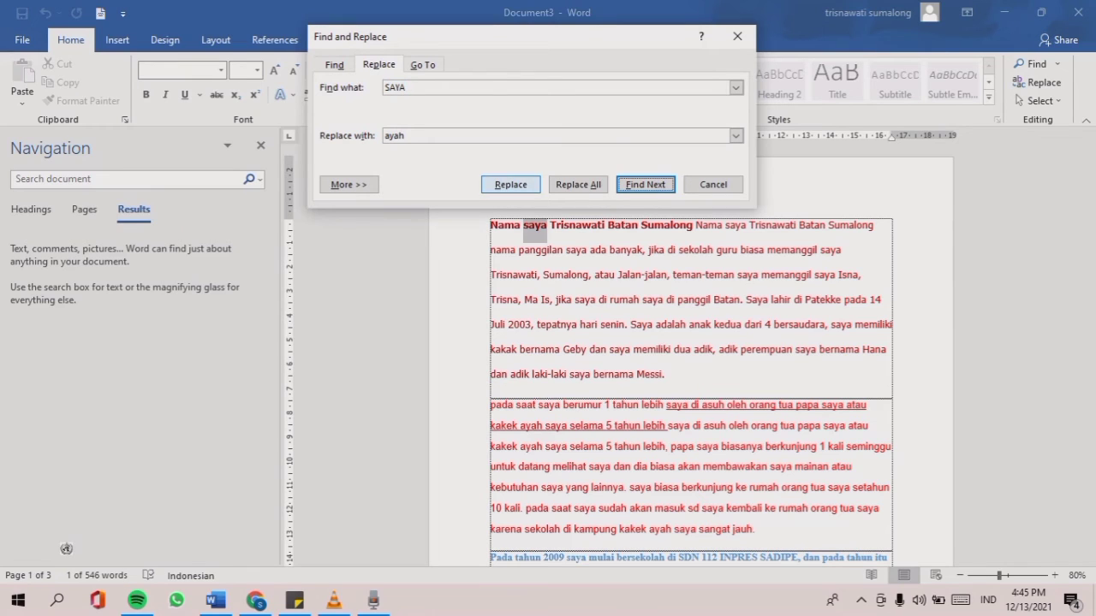
click(511, 184)
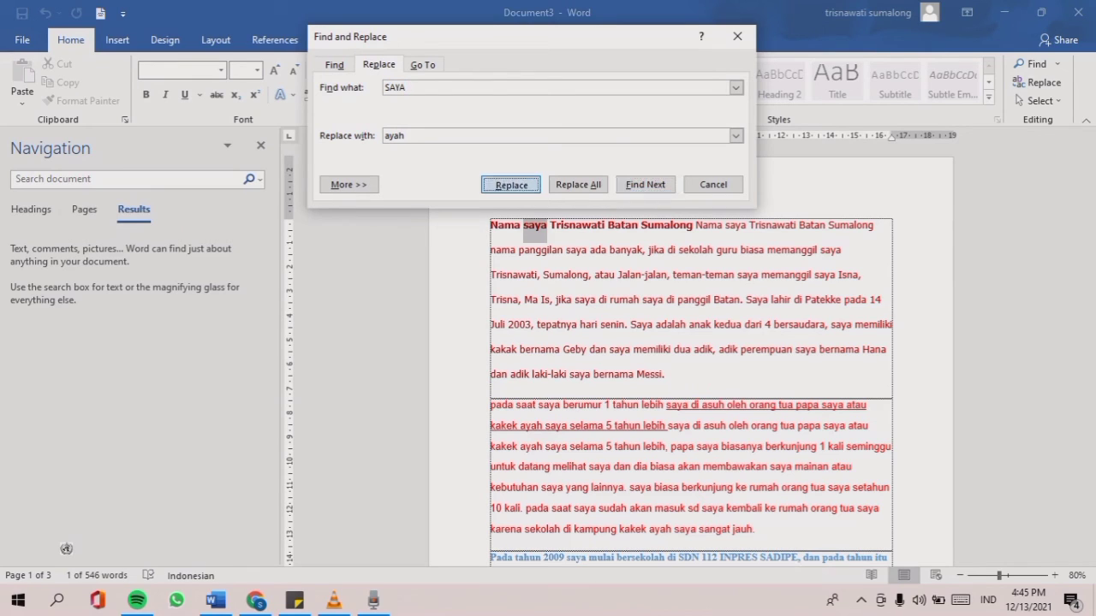
click(511, 184)
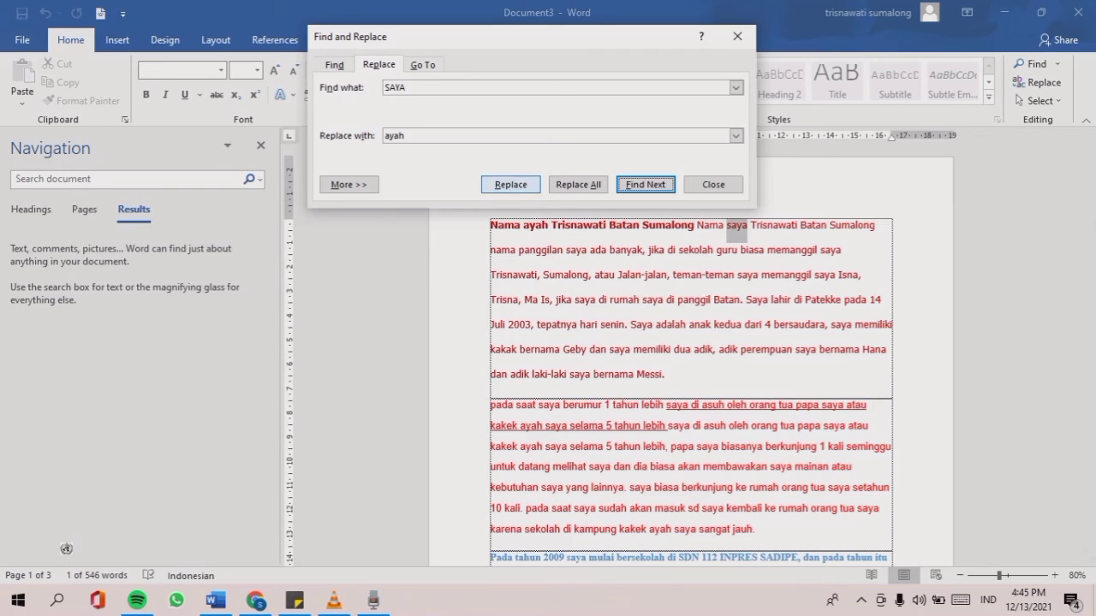
click(511, 184)
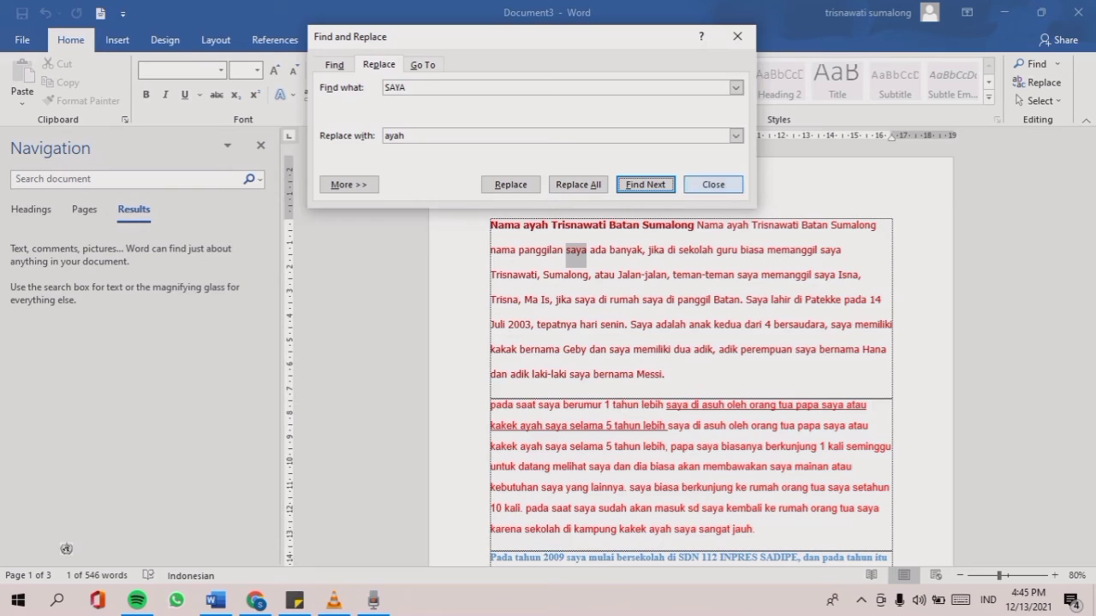
click(713, 184)
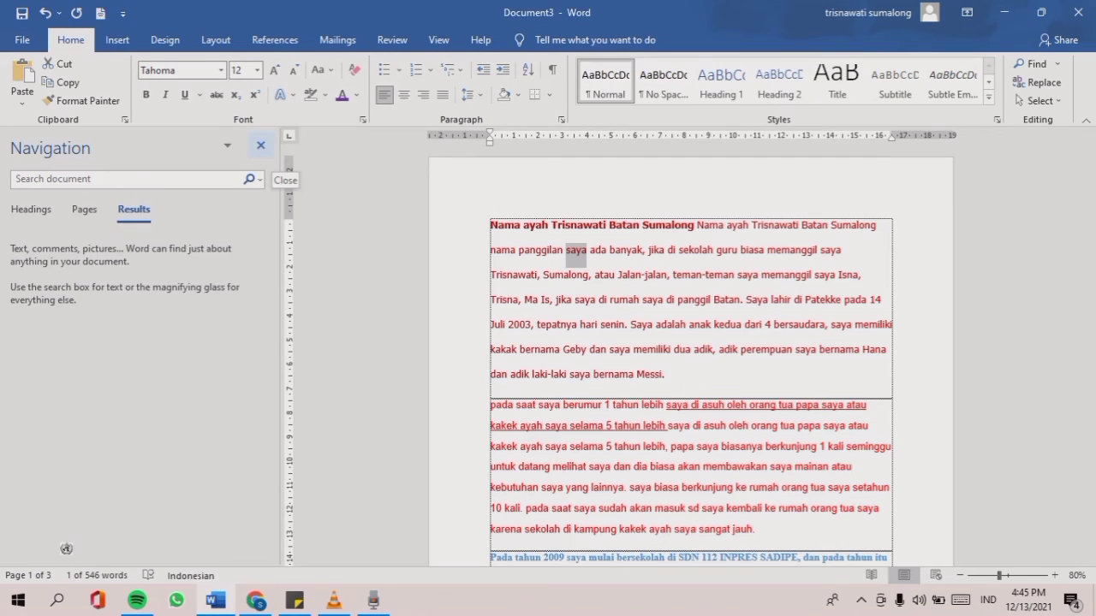
click(260, 144)
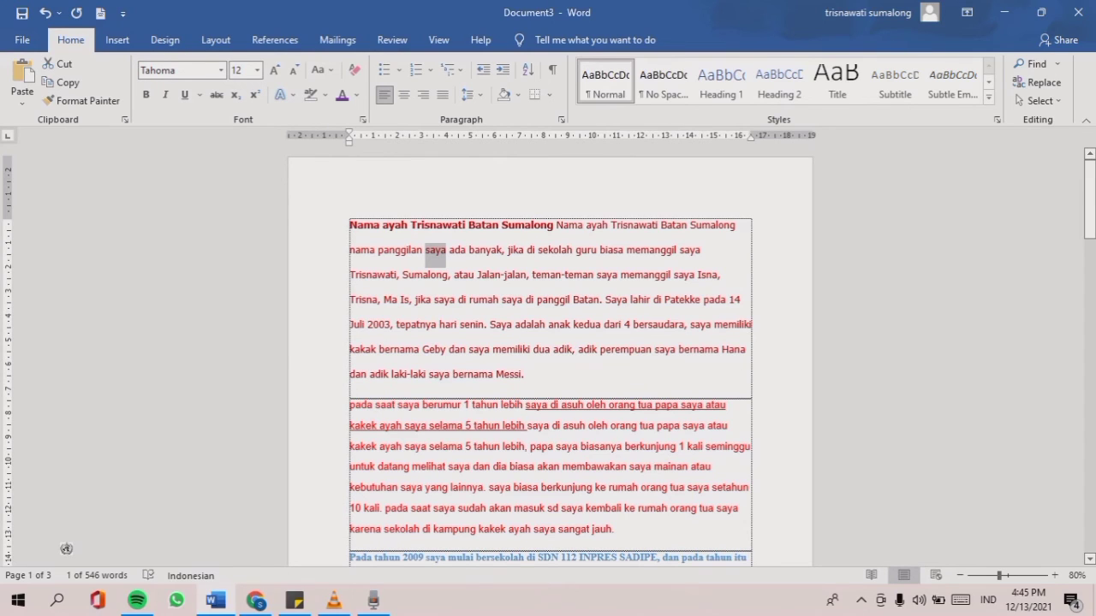
Try right, centred and left alignment on the first paragraph and leave it justified.
drag(350, 226, 530, 377)
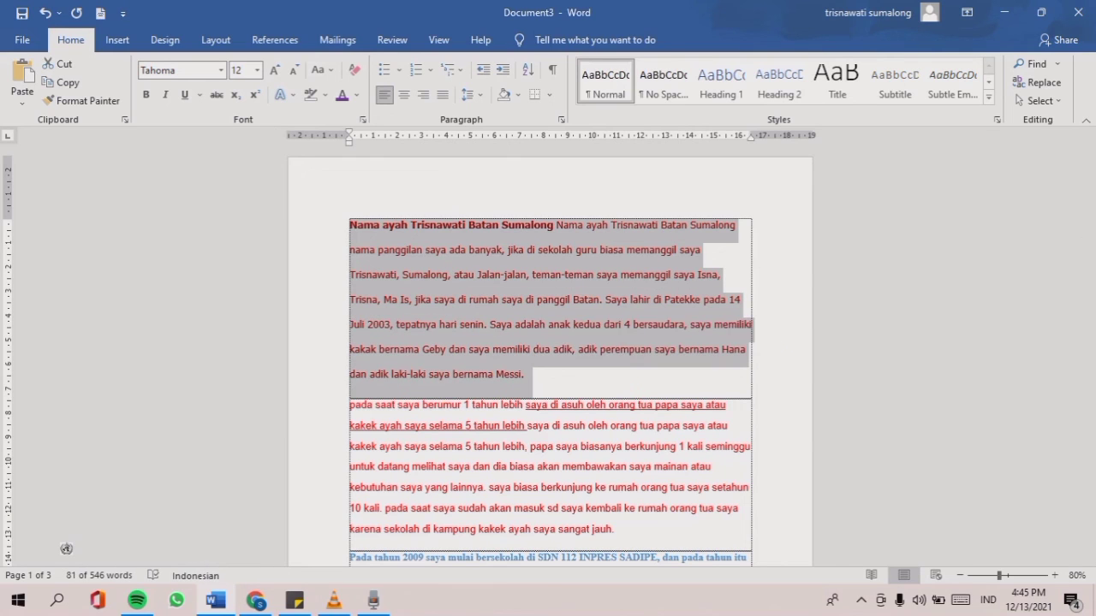
key(ctrl+j)
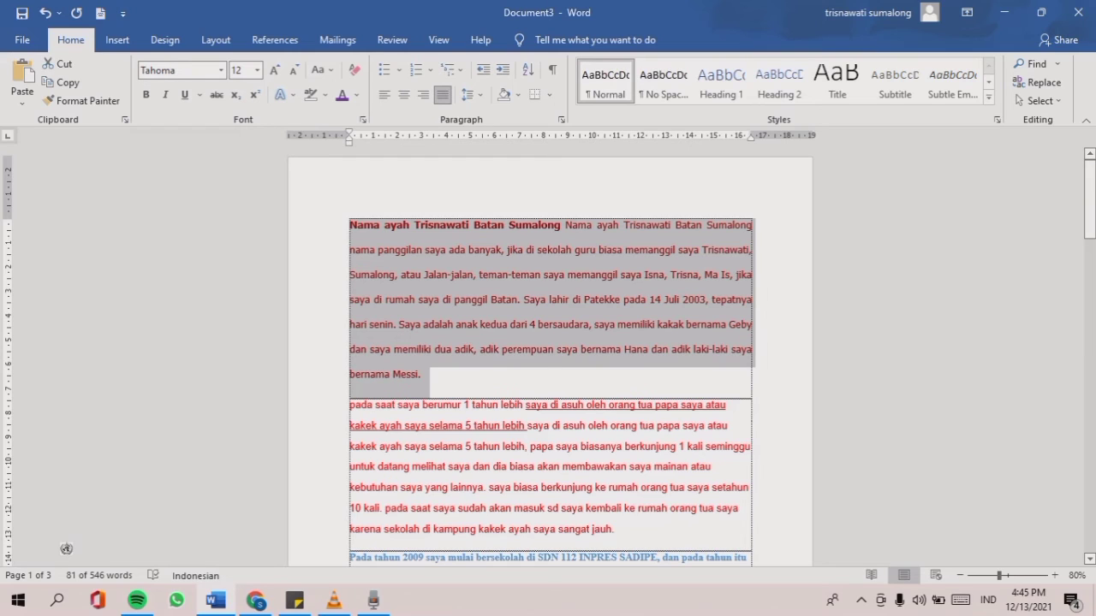
click(338, 324)
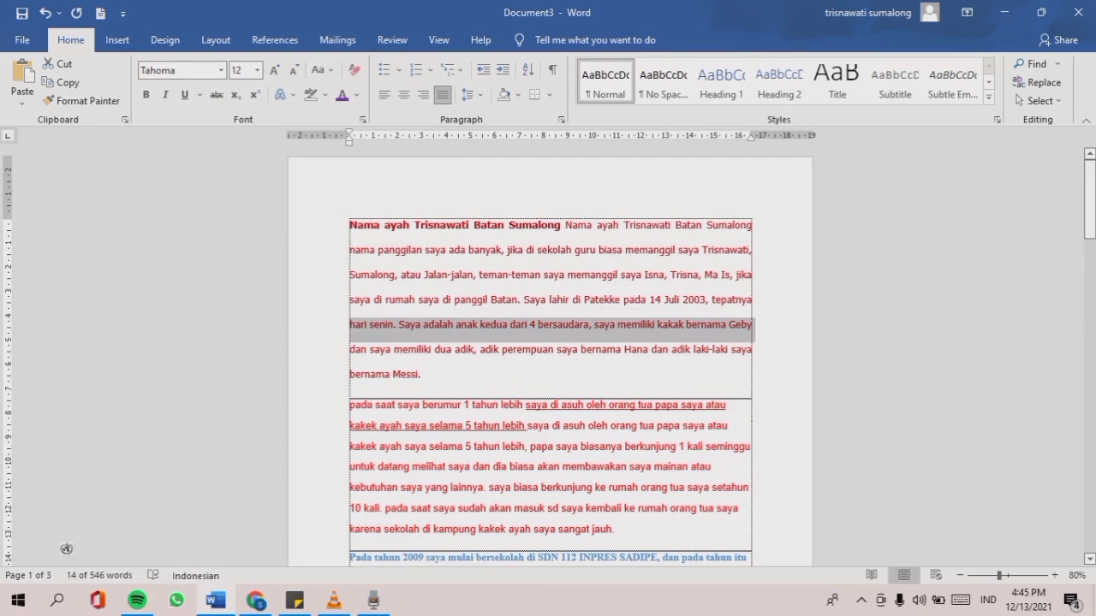
double_click(338, 324)
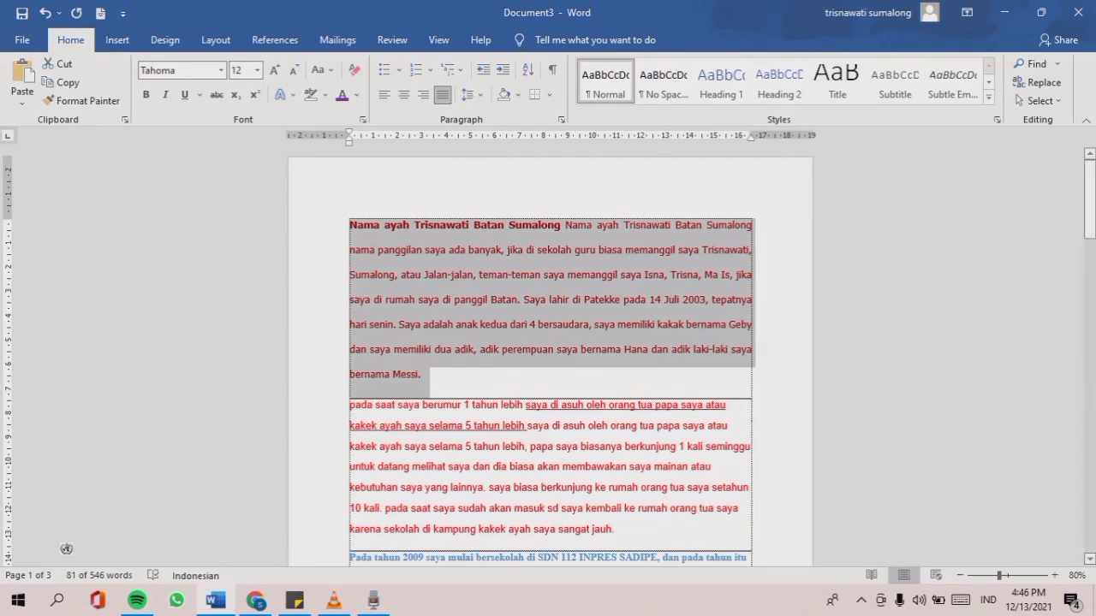
click(423, 94)
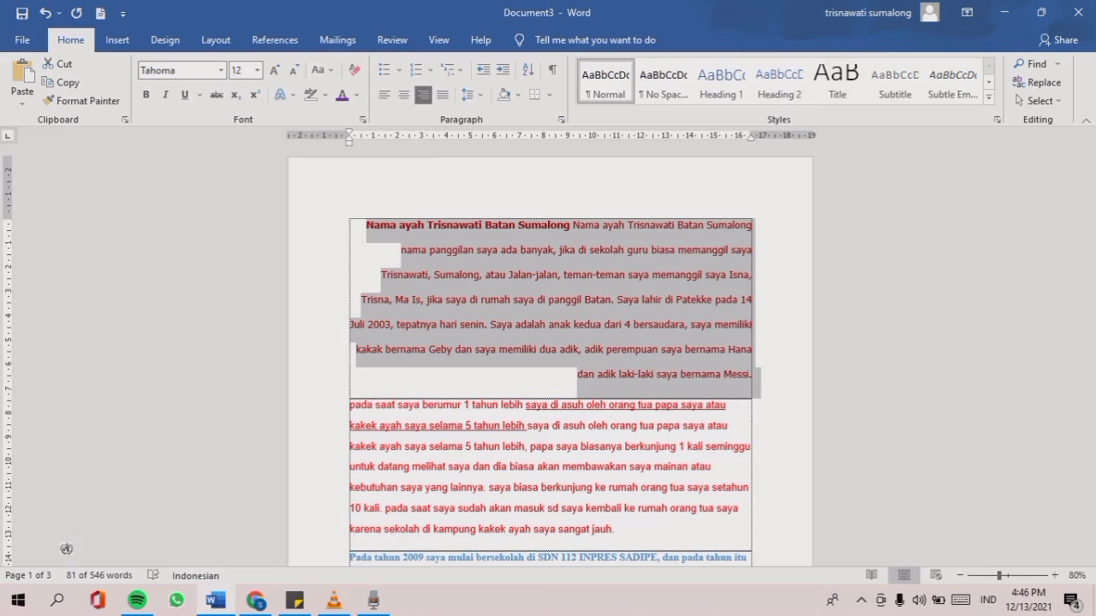
click(404, 94)
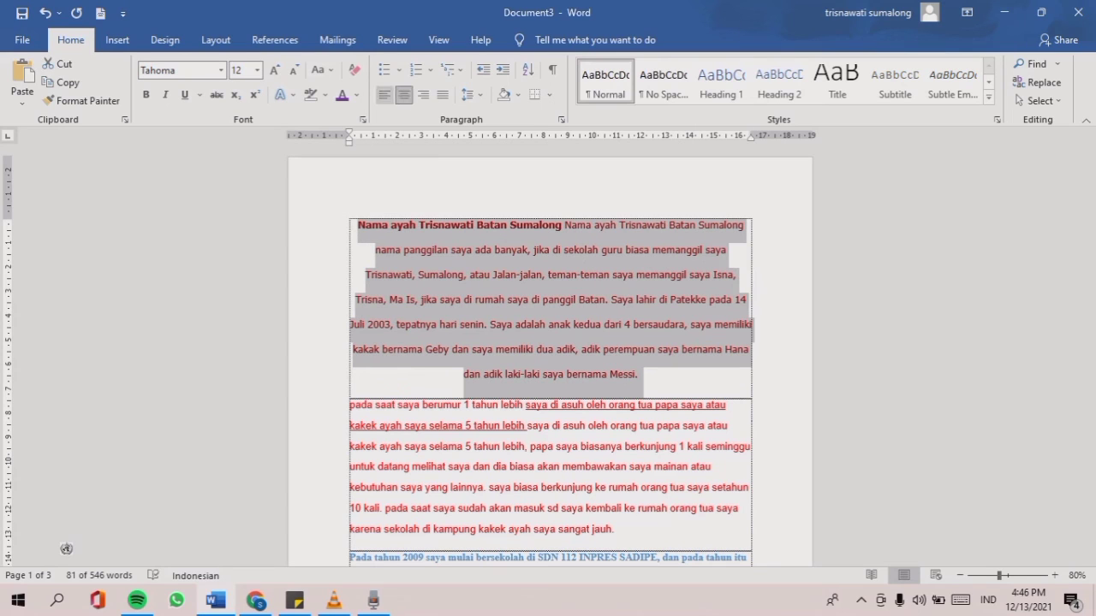
click(384, 94)
click(443, 94)
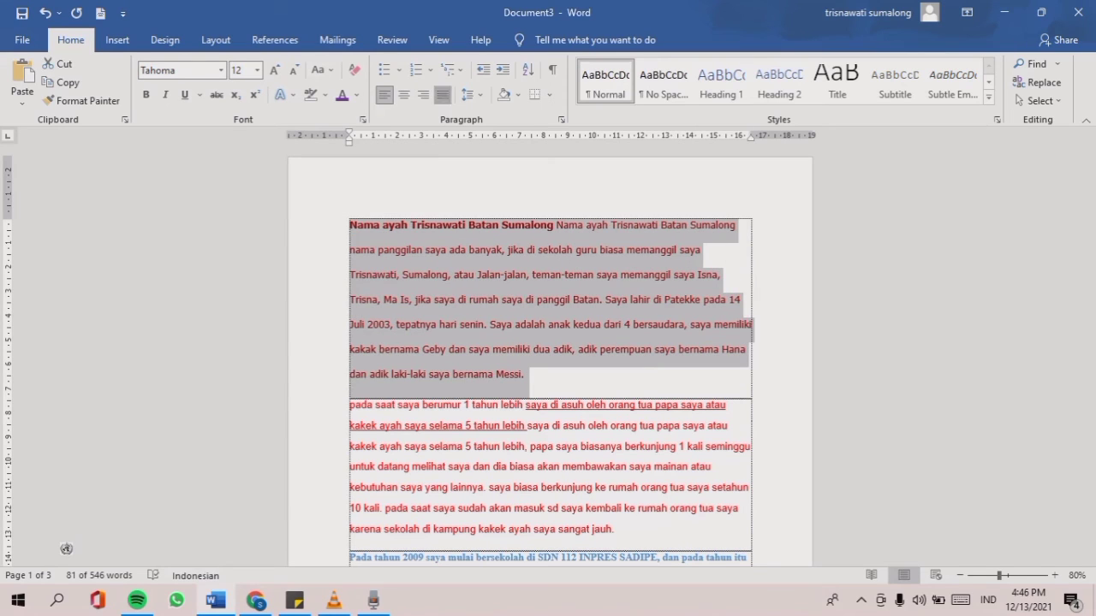
click(320, 227)
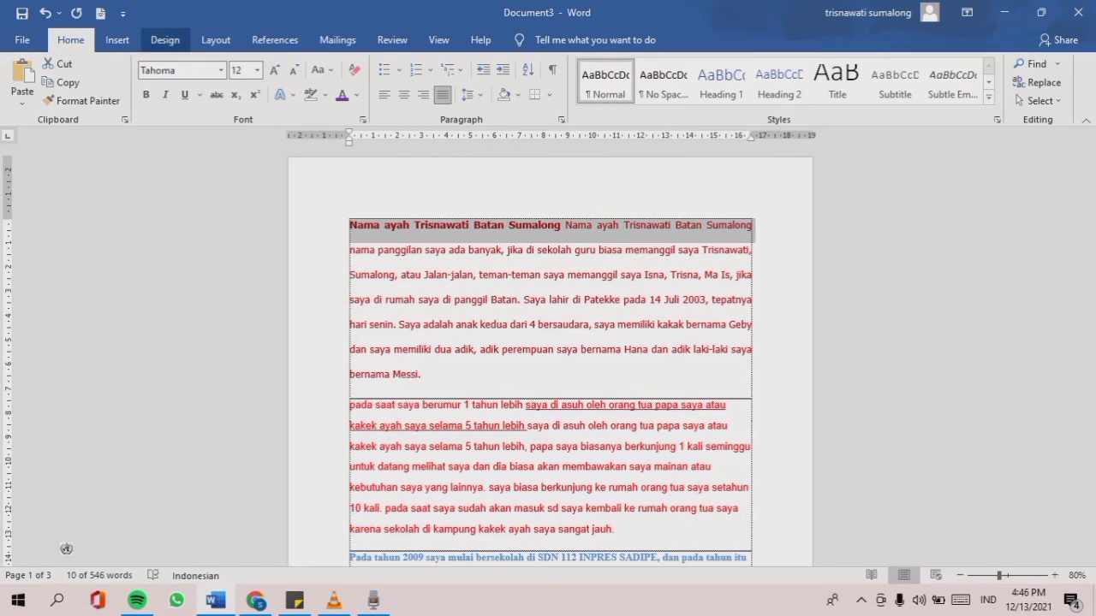
Look over the gallery of WordArt styles without inserting one and deselect the first line of text.
click(164, 40)
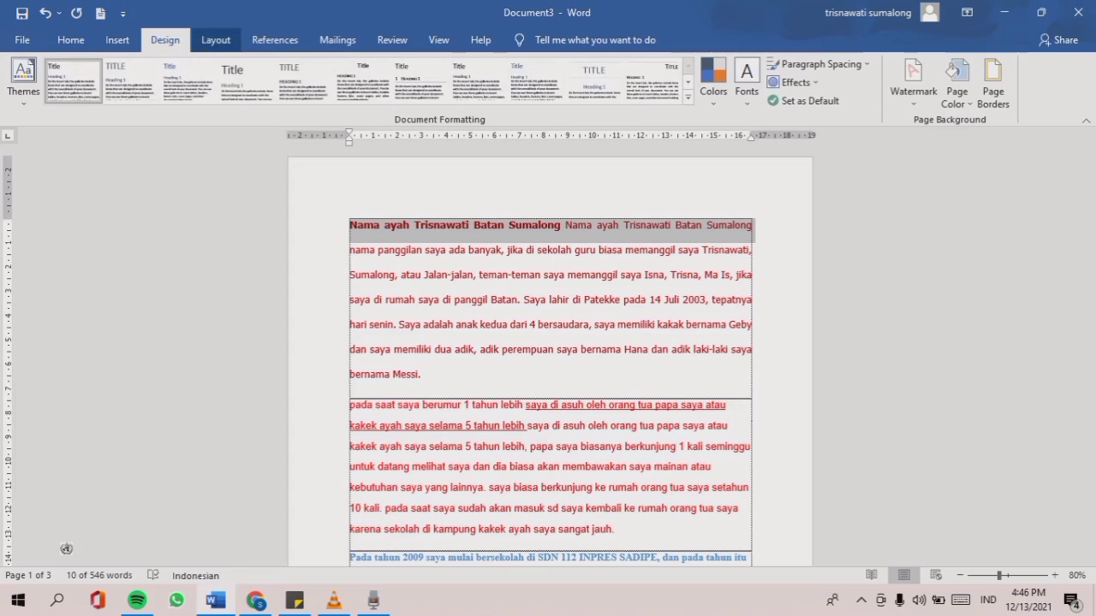
click(216, 39)
click(118, 40)
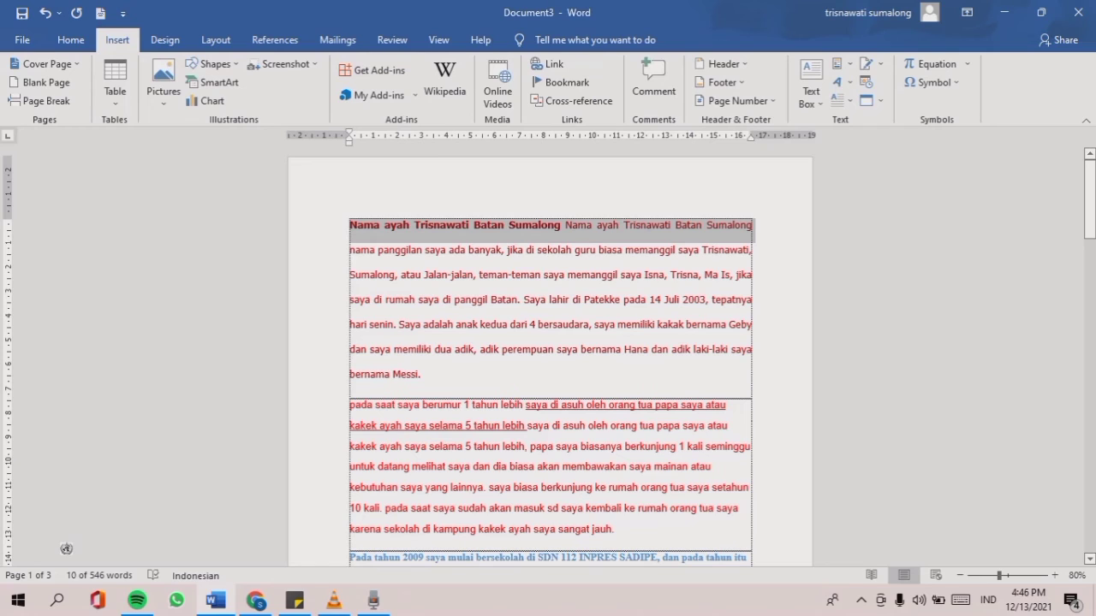
click(838, 83)
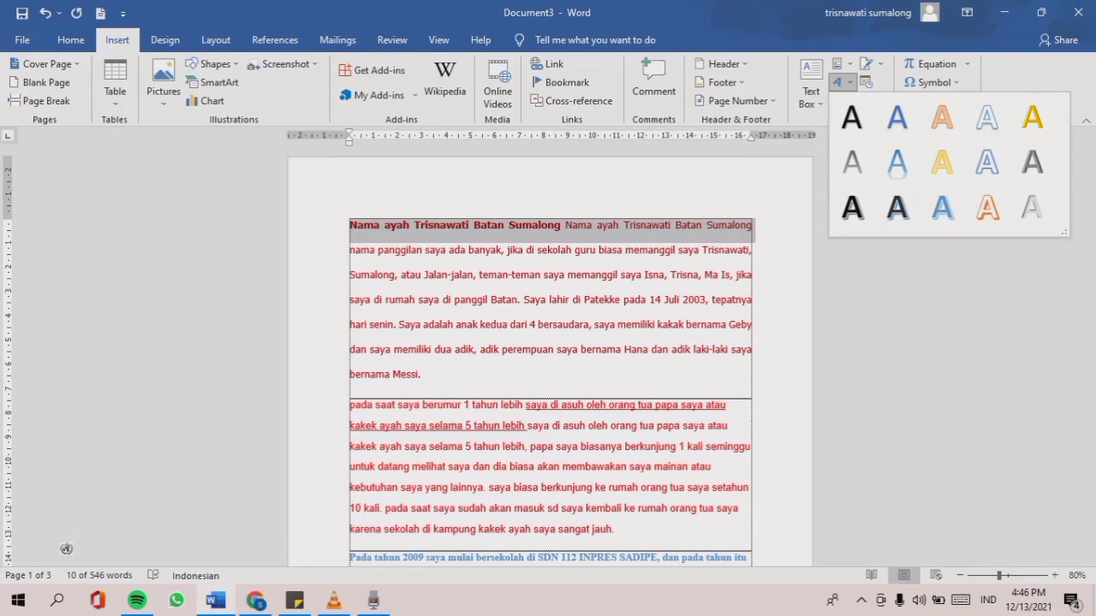
click(70, 41)
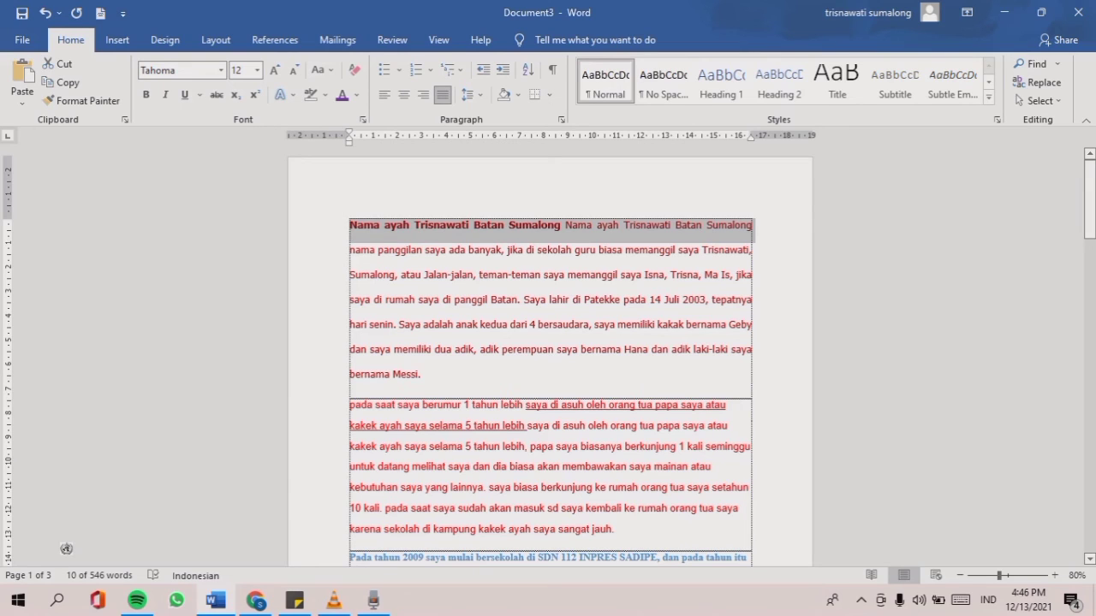
click(756, 275)
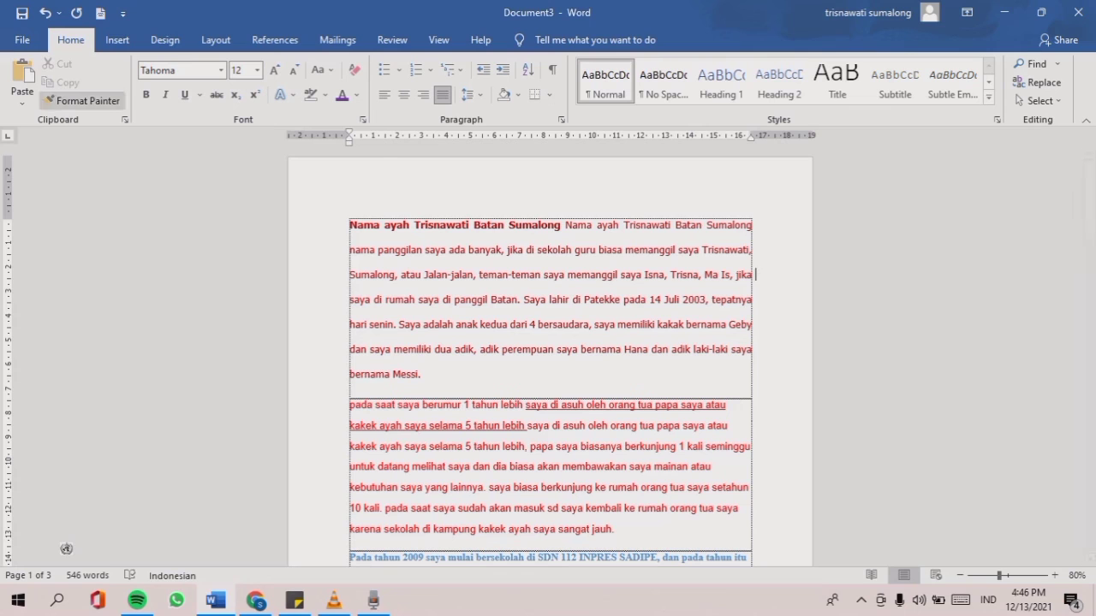
Turn off the display of text boundaries in the advanced Word options.
click(22, 40)
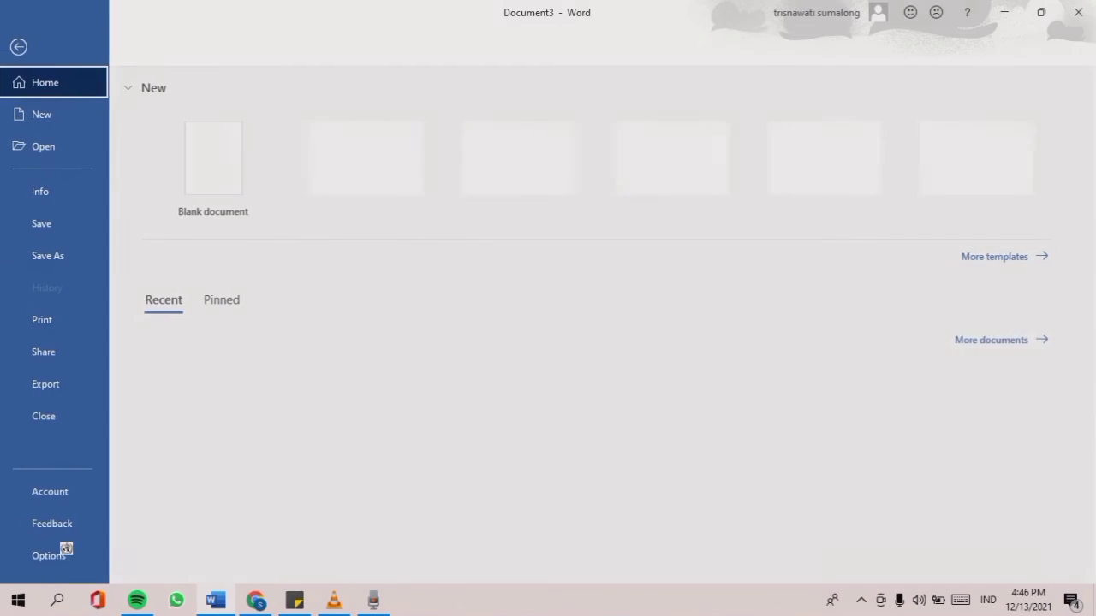
click(64, 553)
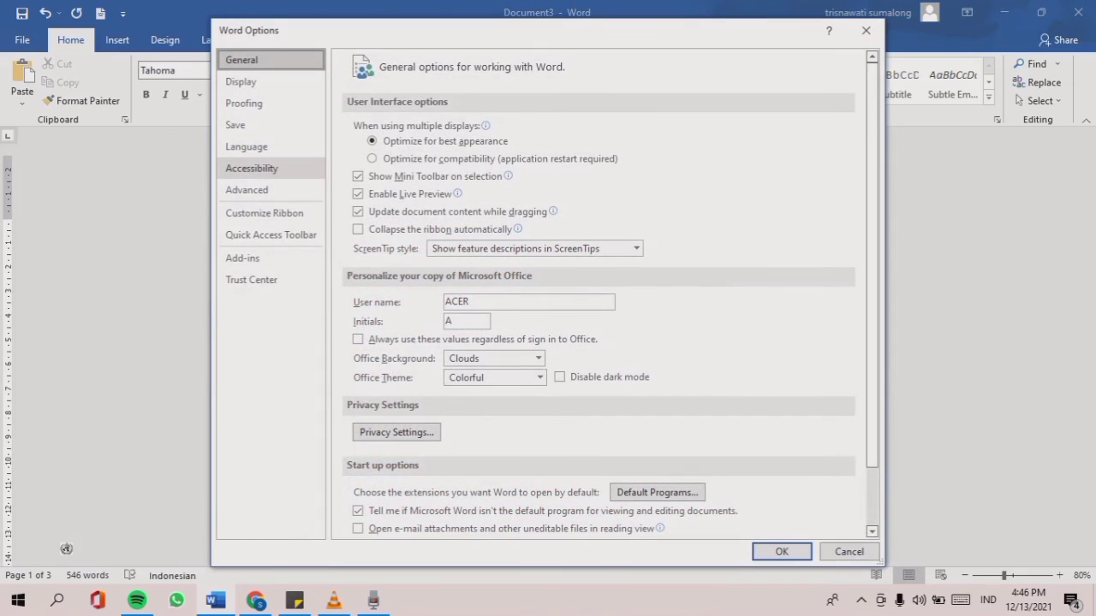
click(247, 190)
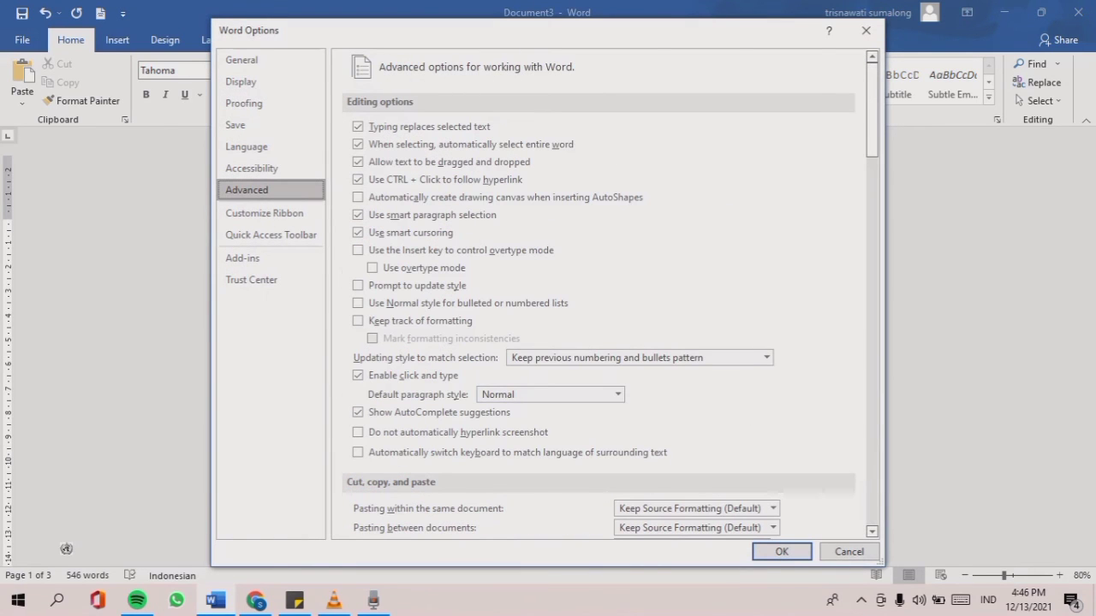
scroll(600, 293, down, 5)
scroll(599, 294, down, 6)
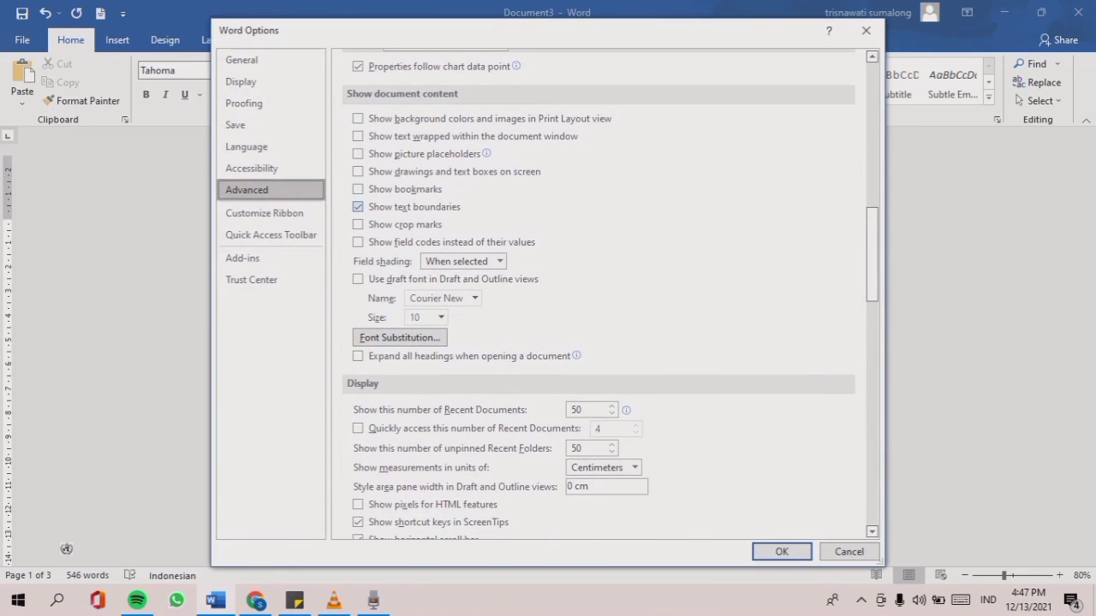
click(358, 208)
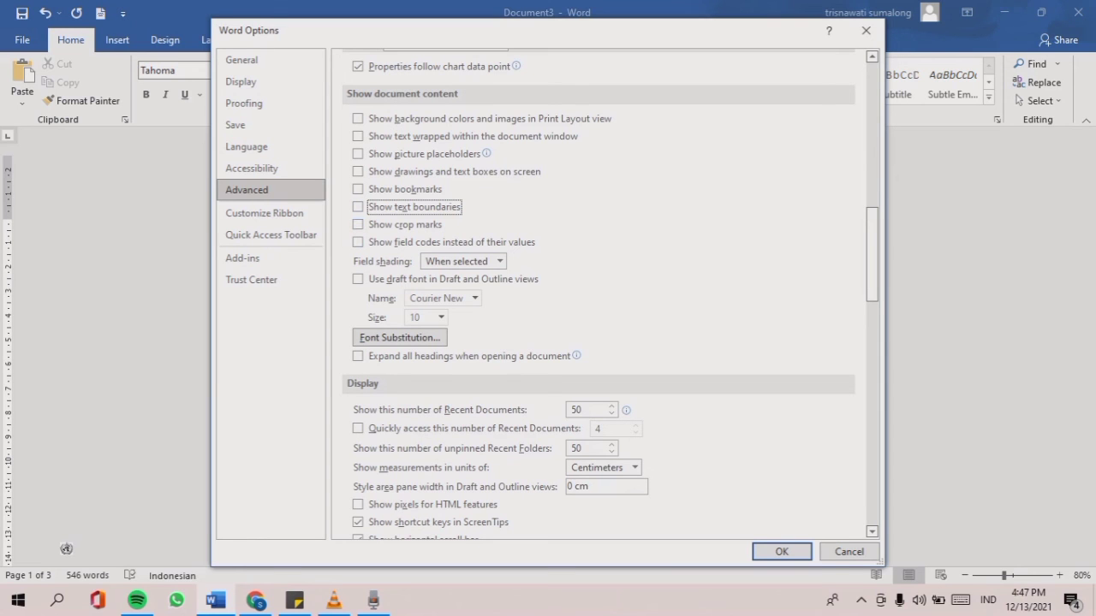
key(Return)
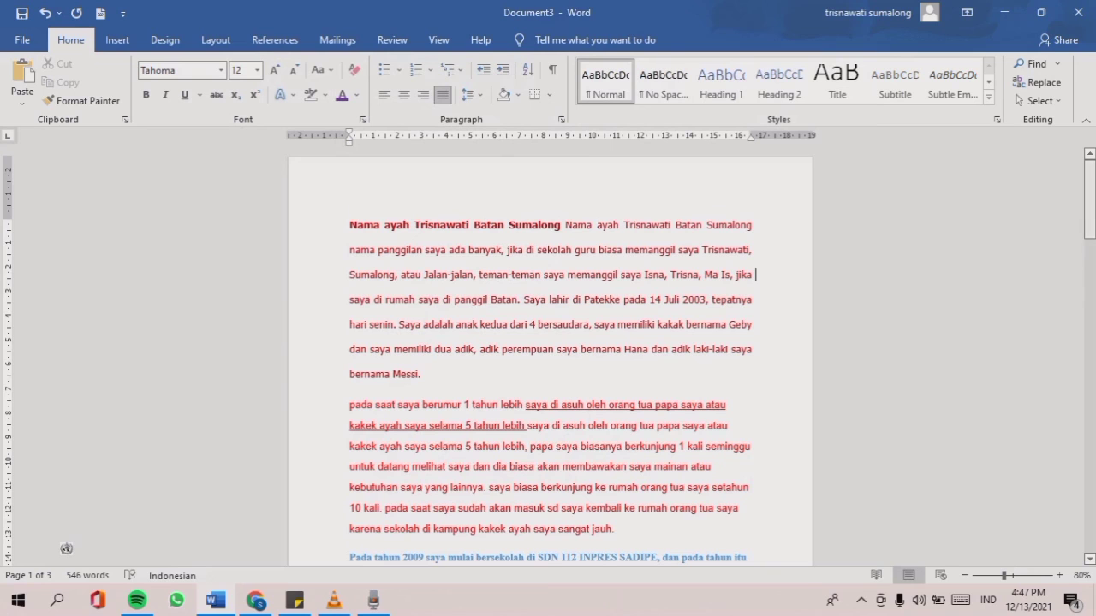
Italicize the text in the first paragraph from just after the bold name through "nama panggilan saya ada banyak".
drag(1089, 216, 1089, 216)
drag(565, 225, 504, 253)
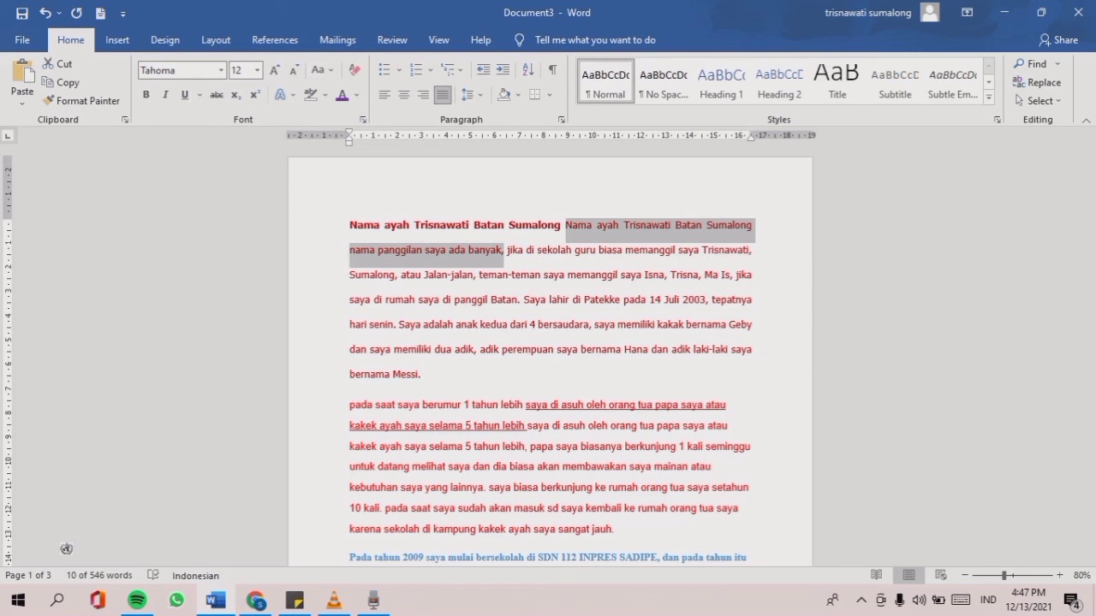
key(ctrl+i)
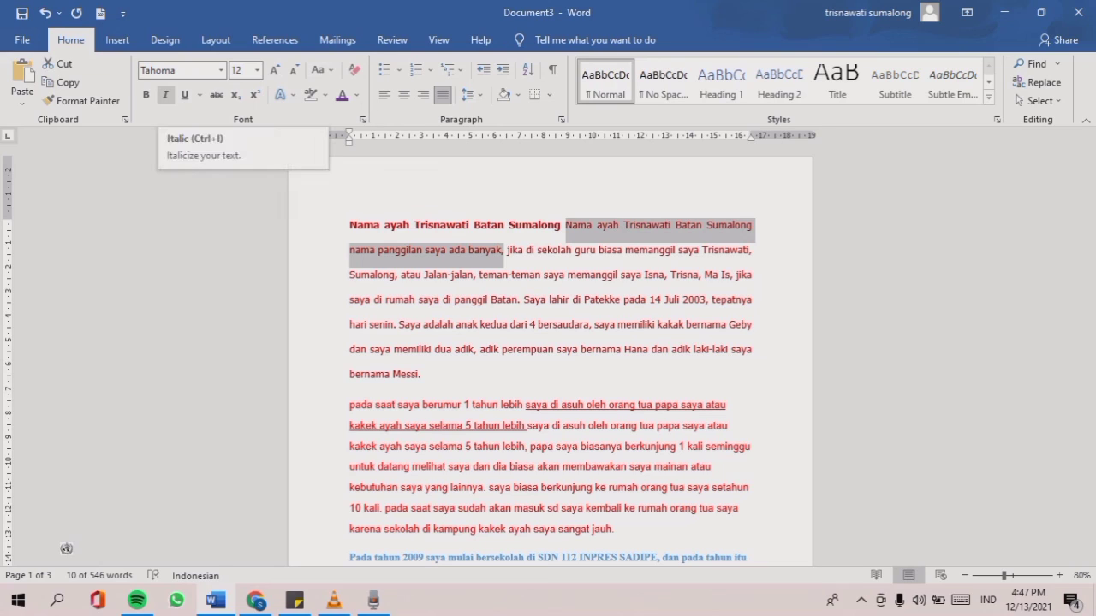
click(165, 94)
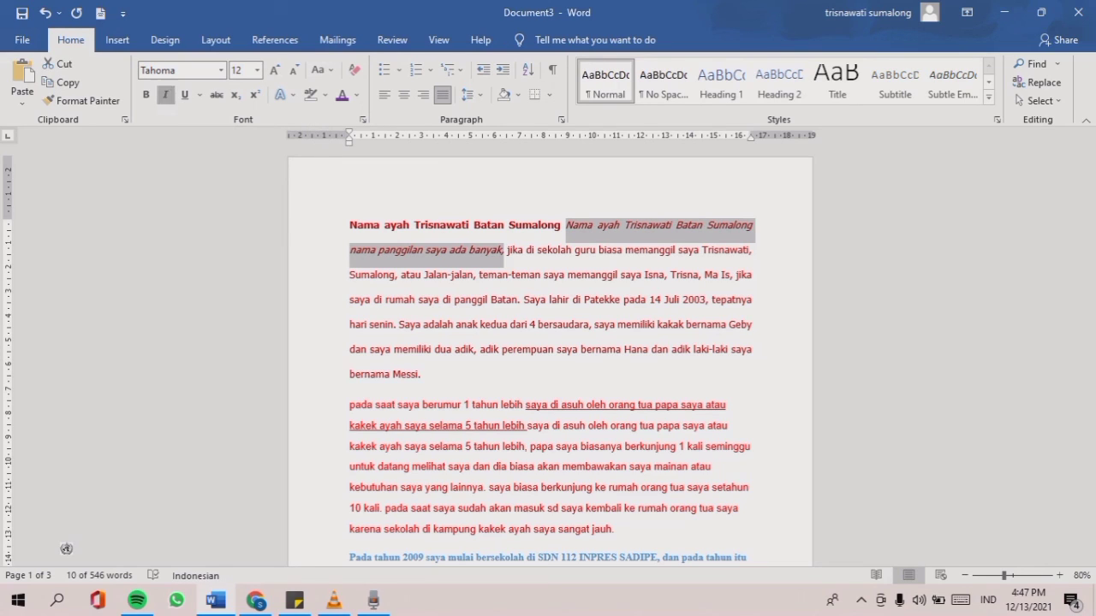
Remove the italic formatting from the selected text in the first paragraph.
click(166, 94)
click(165, 94)
click(165, 94)
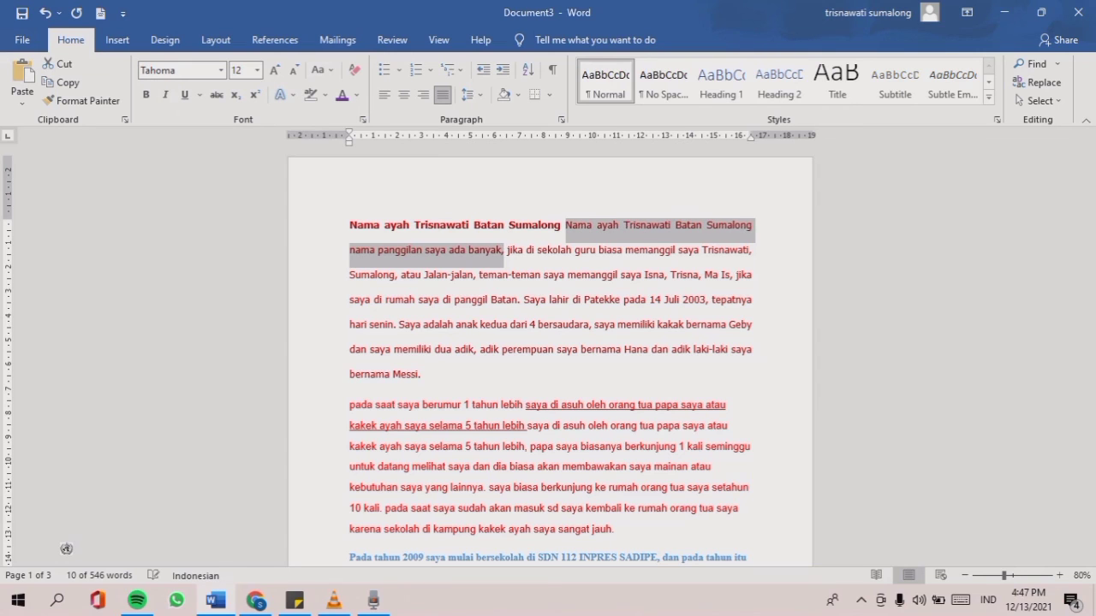
click(326, 225)
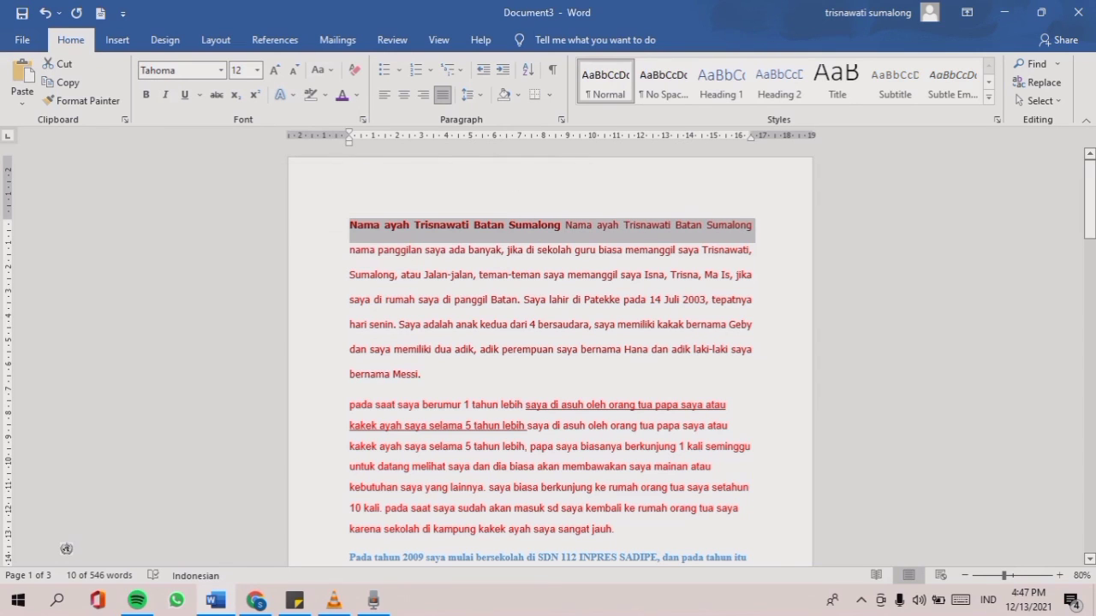
click(325, 300)
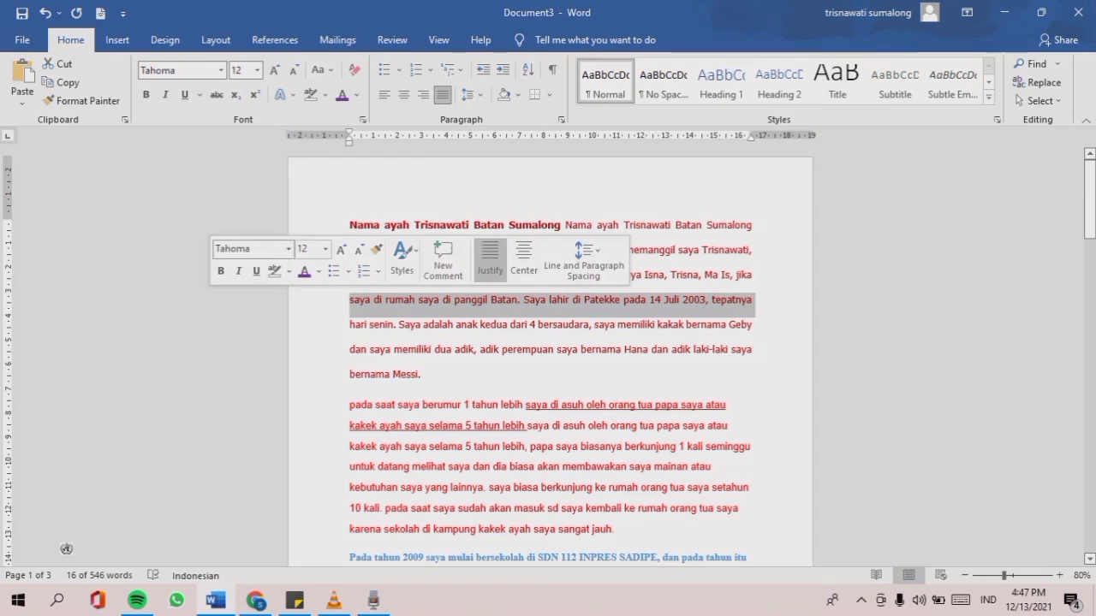
click(322, 226)
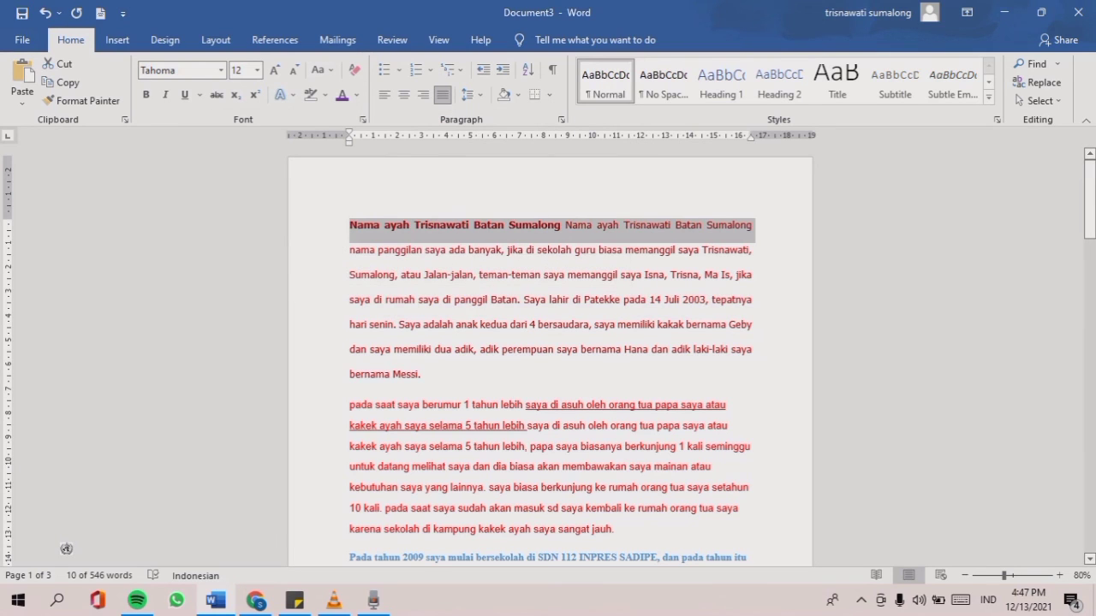
click(370, 275)
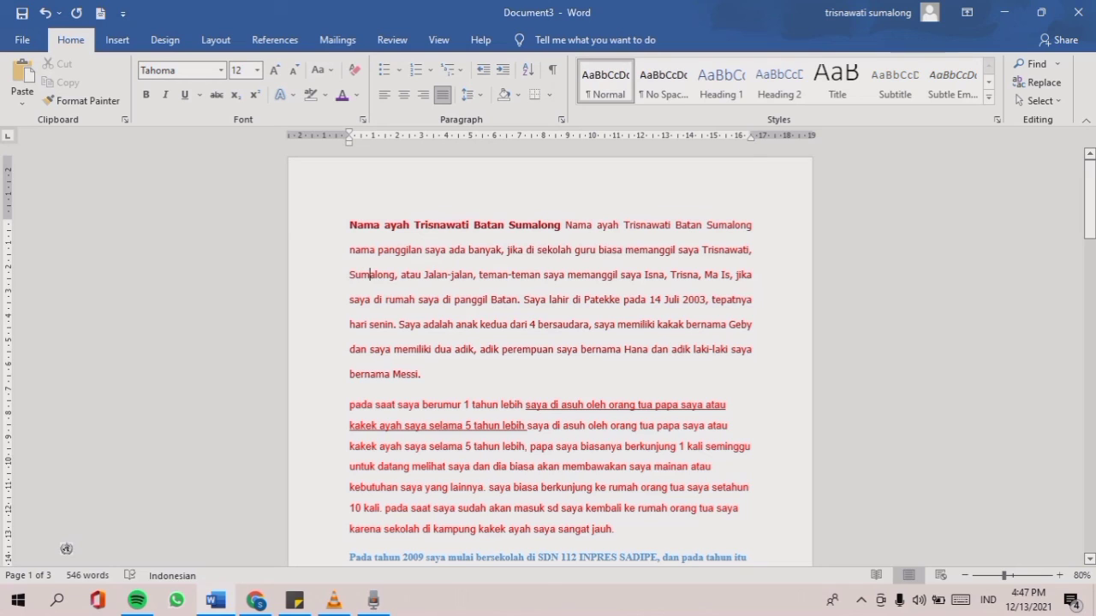
Move the bold five-word name phrase from the start of the first paragraph to the end of the same paragraph.
key(ctrl+Home)
key(ctrl+shift+Right)
key(ctrl+shift+Right)
key(ctrl+shift+Right)
key(ctrl+shift+Right)
key(ctrl+shift+Right)
key(ctrl+c)
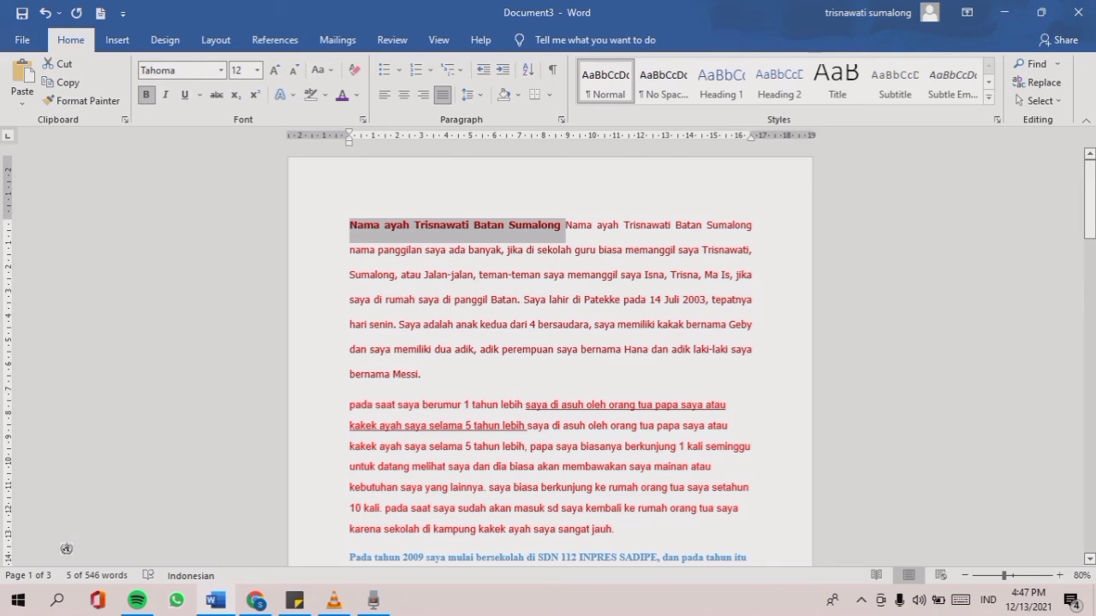
key(Delete)
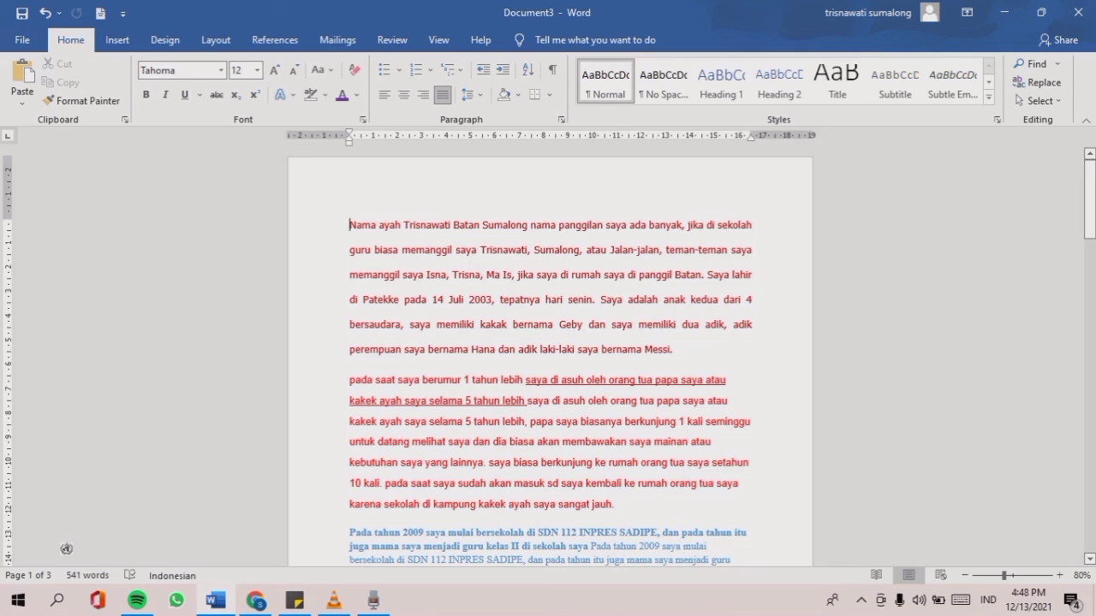
click(673, 349)
click(23, 82)
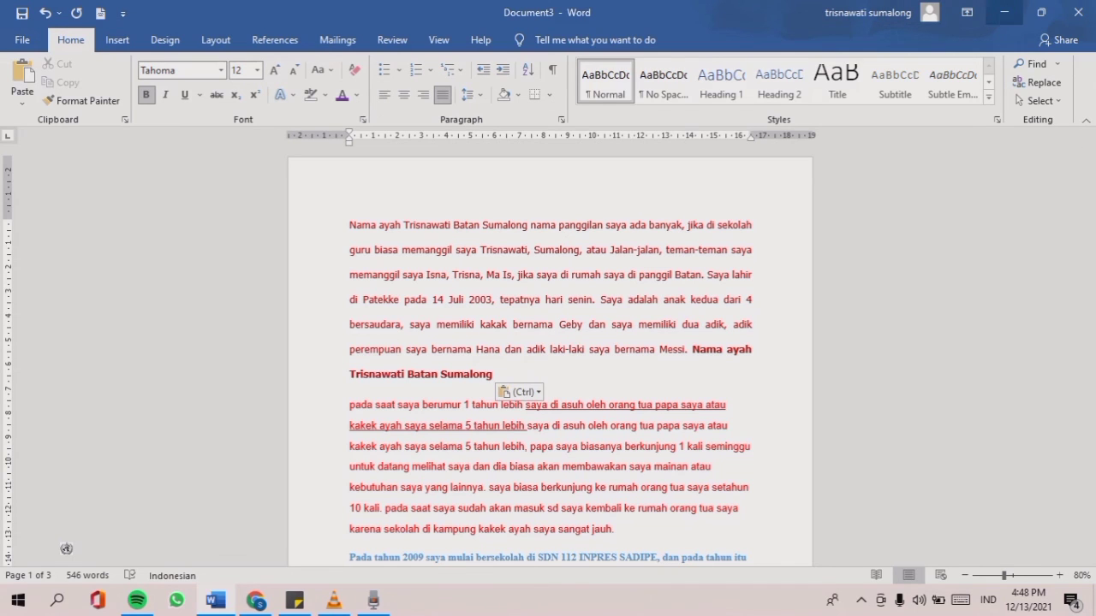
Minimise the document, switch to the Perekam Ucapan voice recorder, stop the recording in progress and dismiss the message.
click(1004, 12)
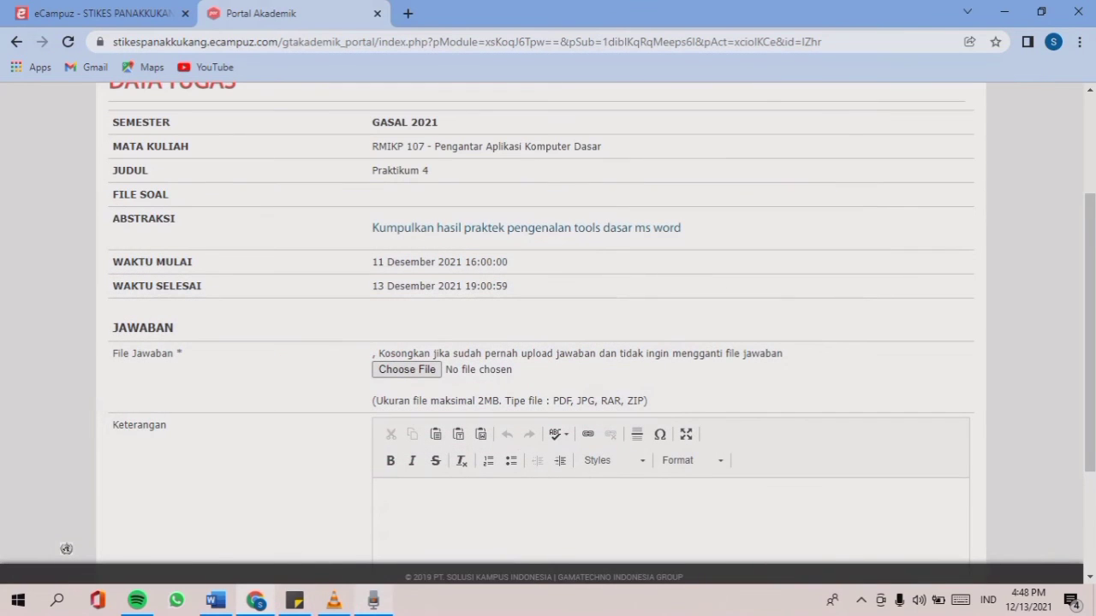
click(373, 600)
click(622, 338)
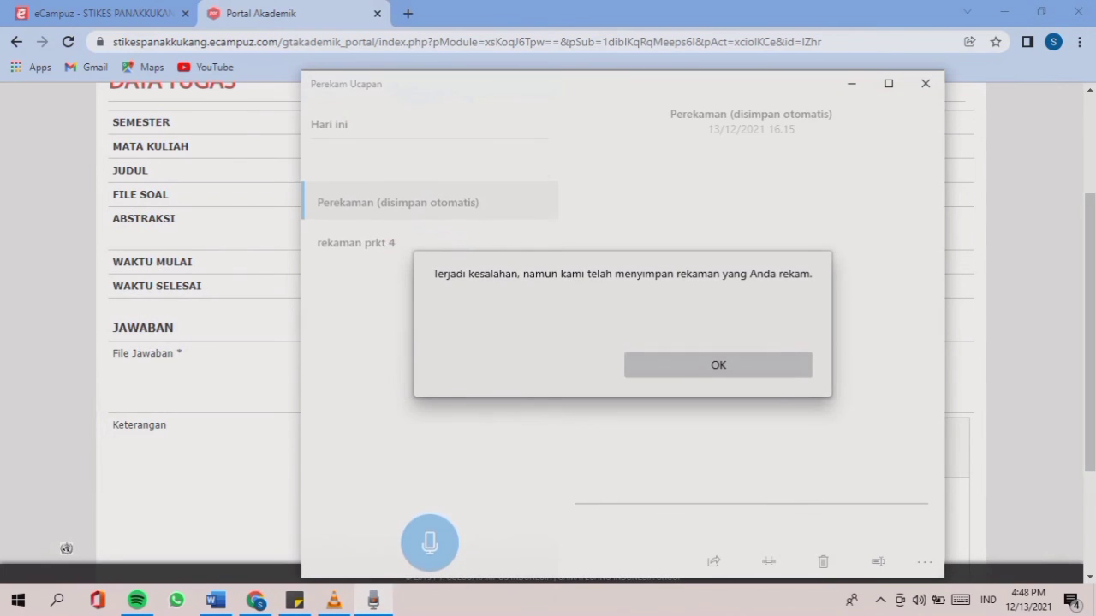
click(718, 365)
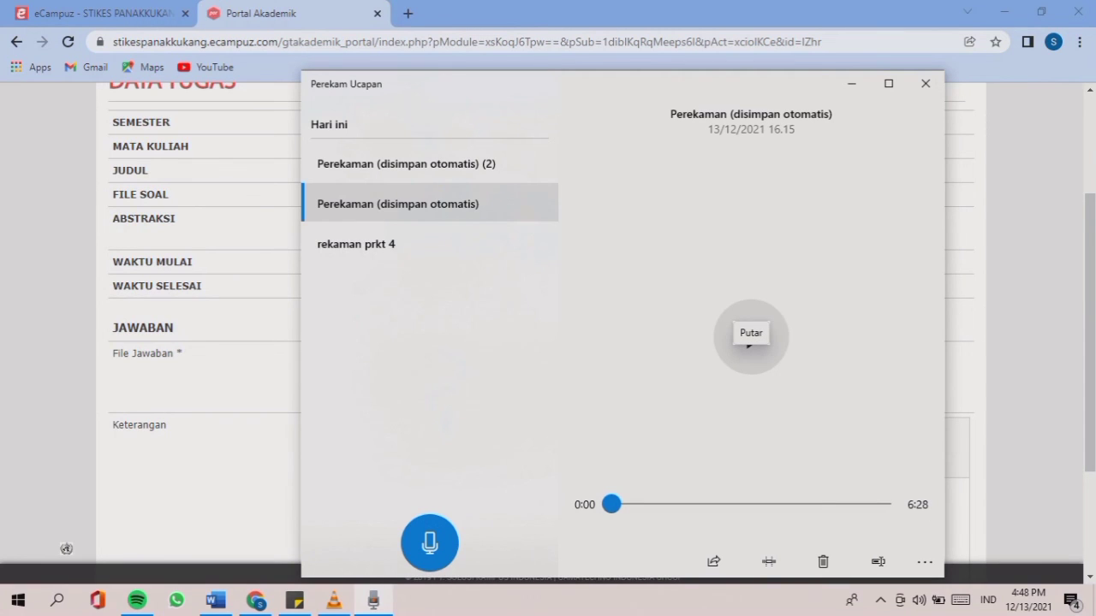
click(749, 342)
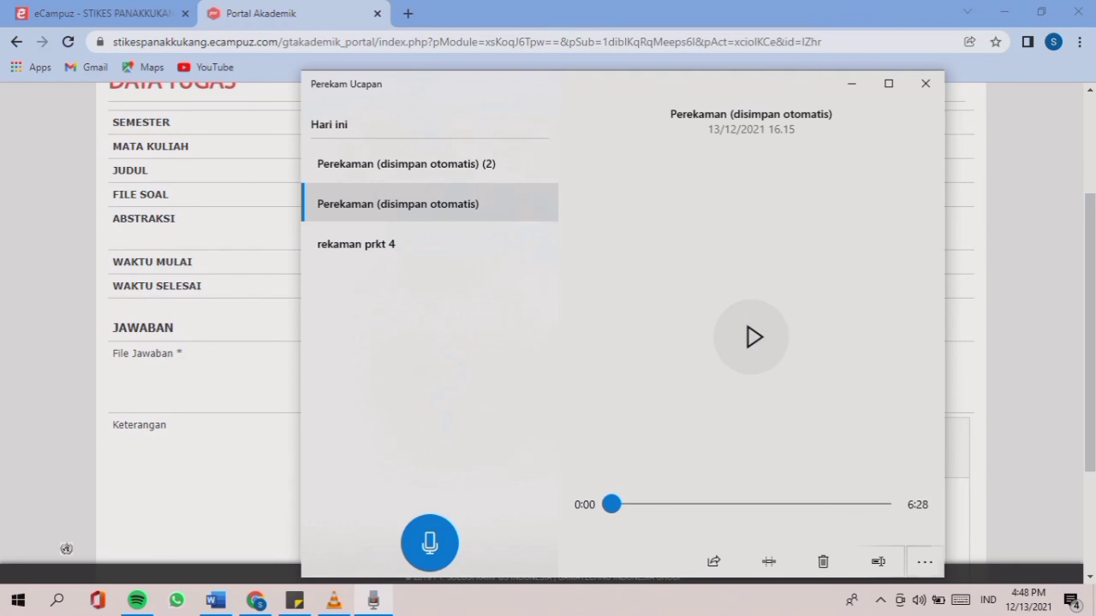
Rename the newest auto-saved voice recording as "PRAKTIKUM 4".
click(925, 562)
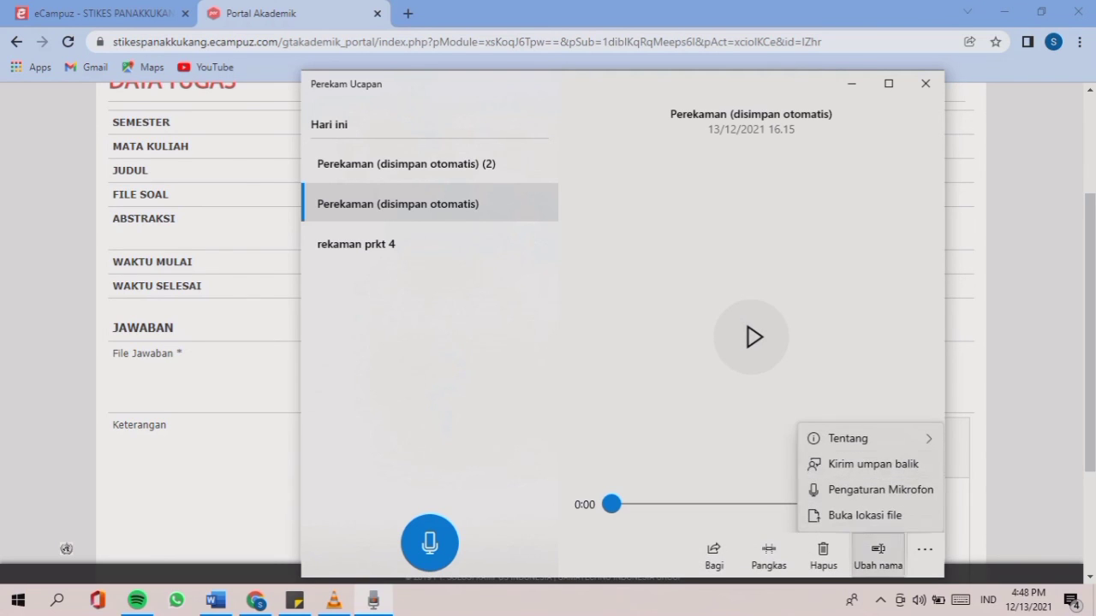
click(877, 552)
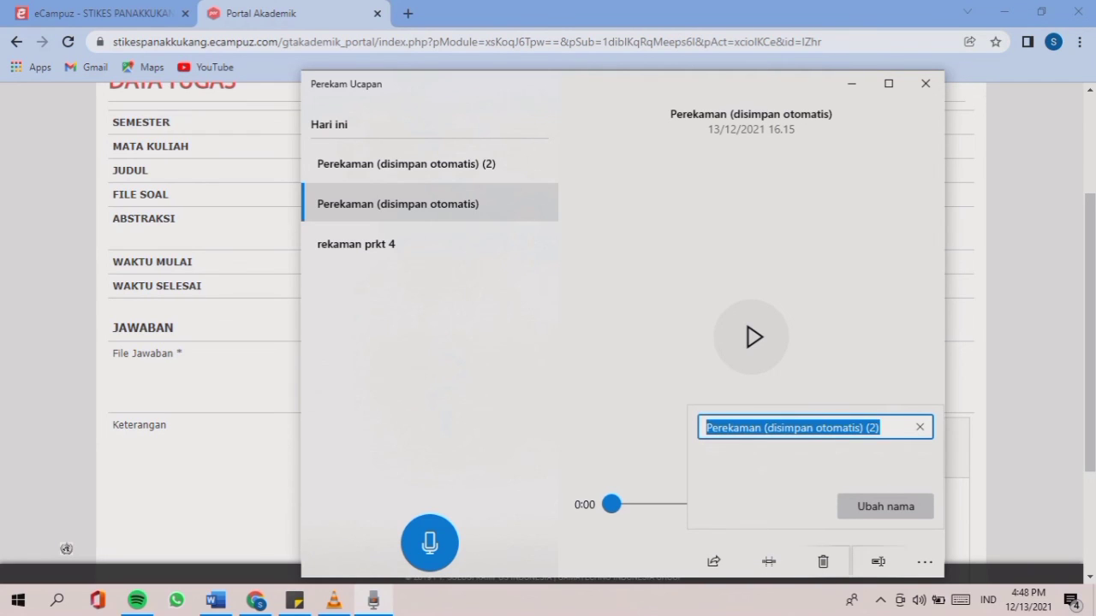
key(BackSpace)
text(P)
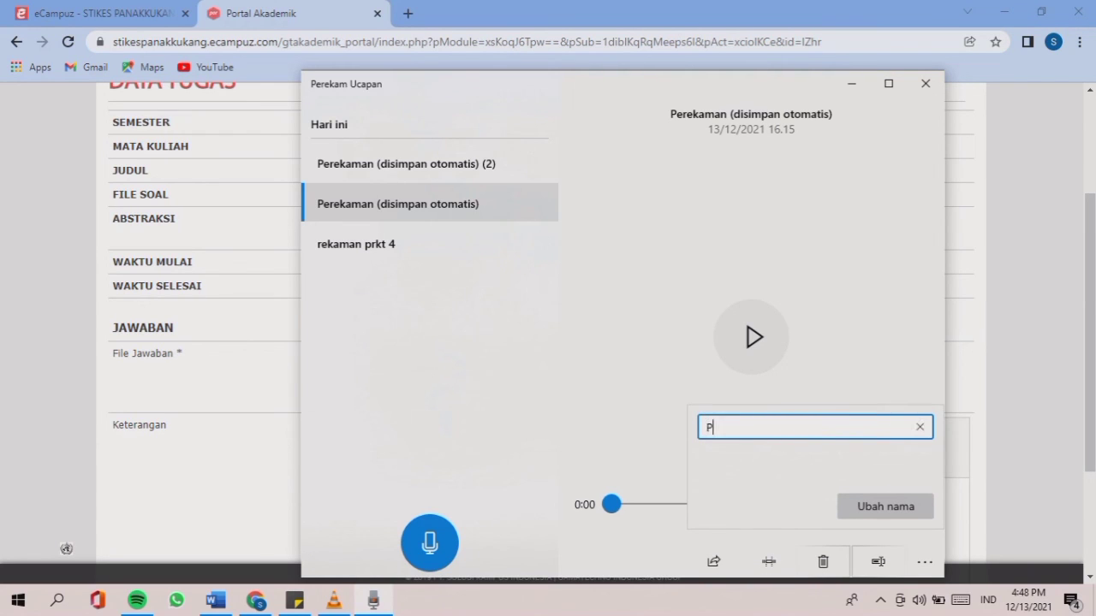
text(RAKTIKUM 4)
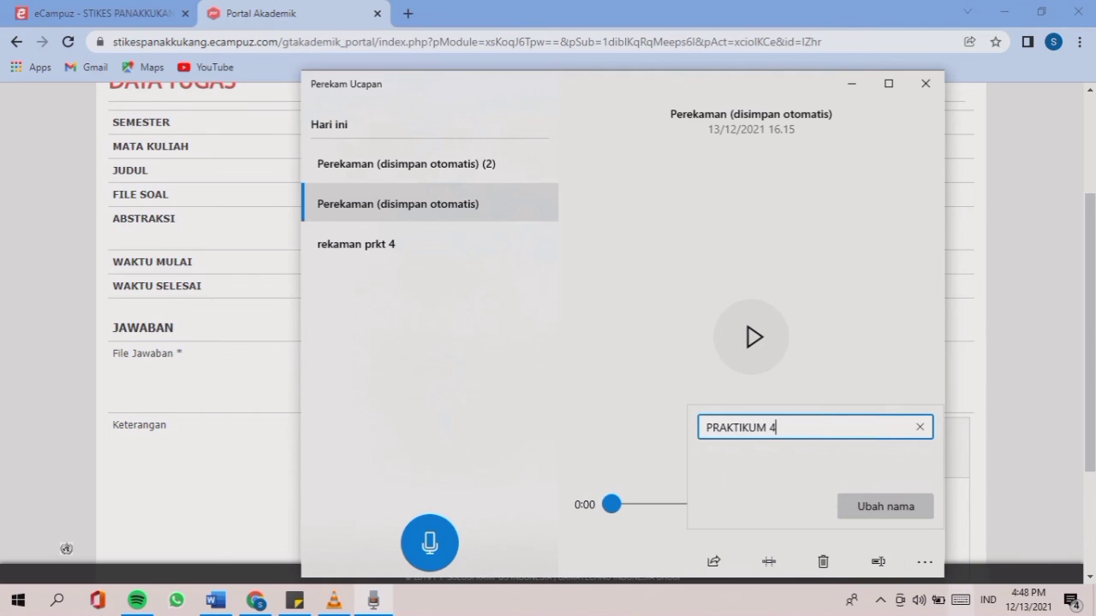
click(885, 506)
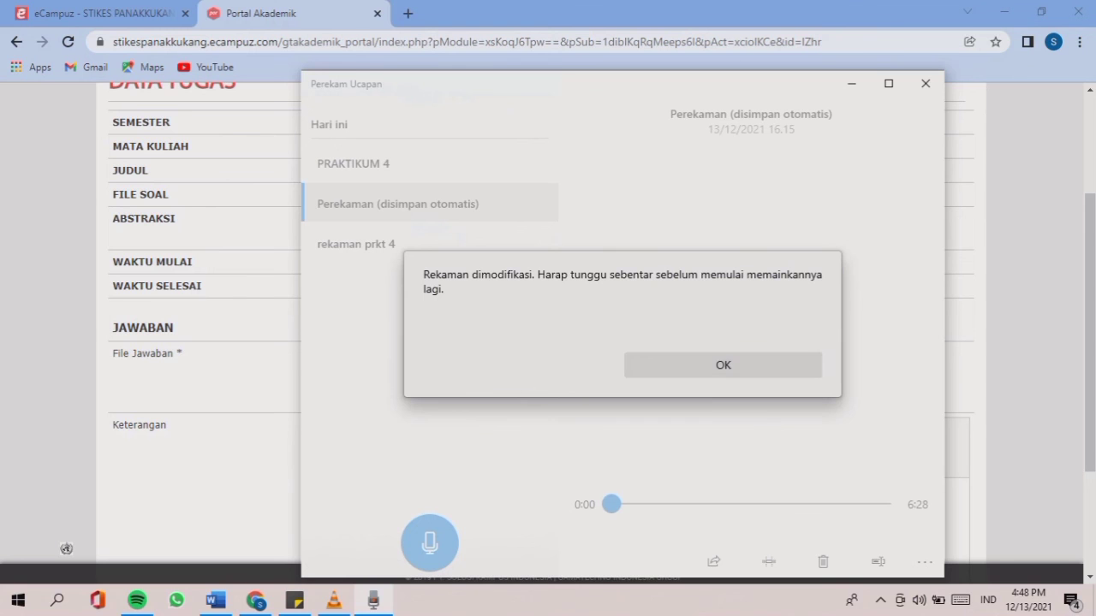
key(Return)
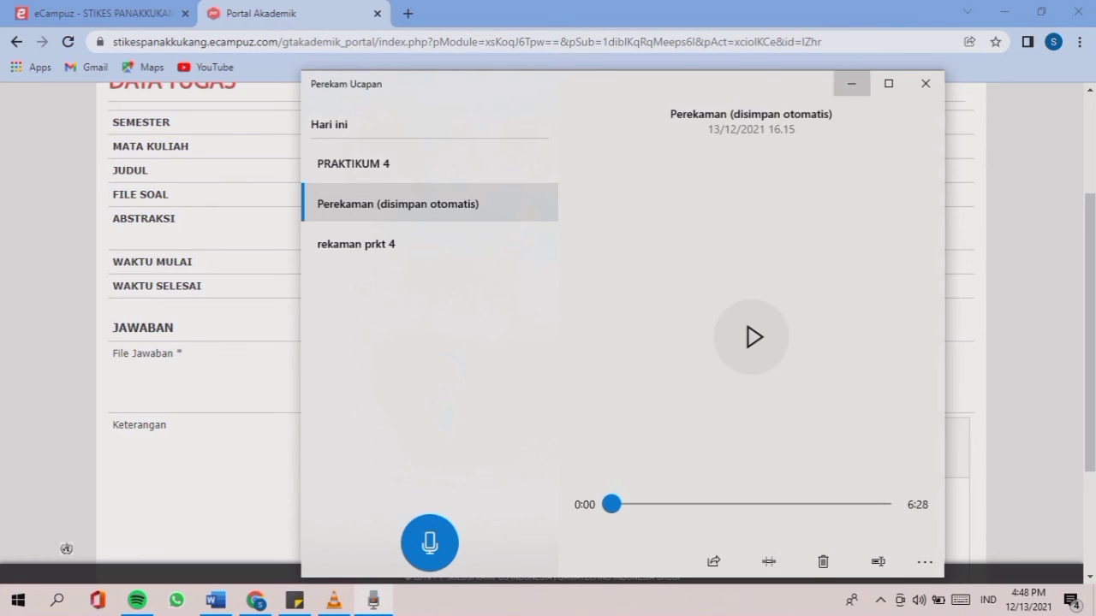
Minimise the voice recorder and browser windows and search Windows for "EDITOR".
click(851, 83)
click(1004, 12)
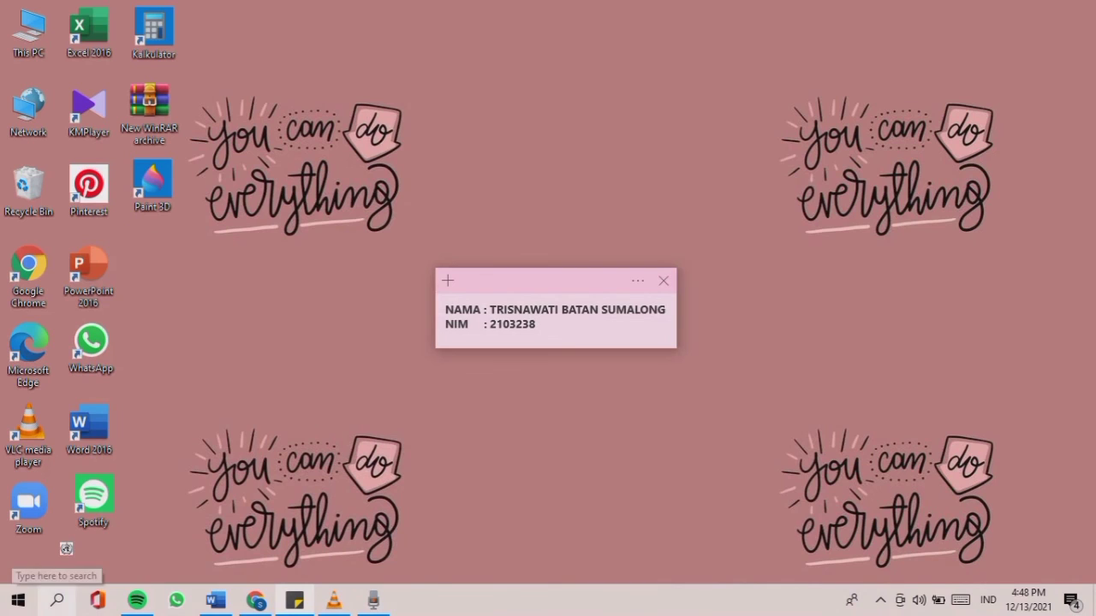
click(57, 601)
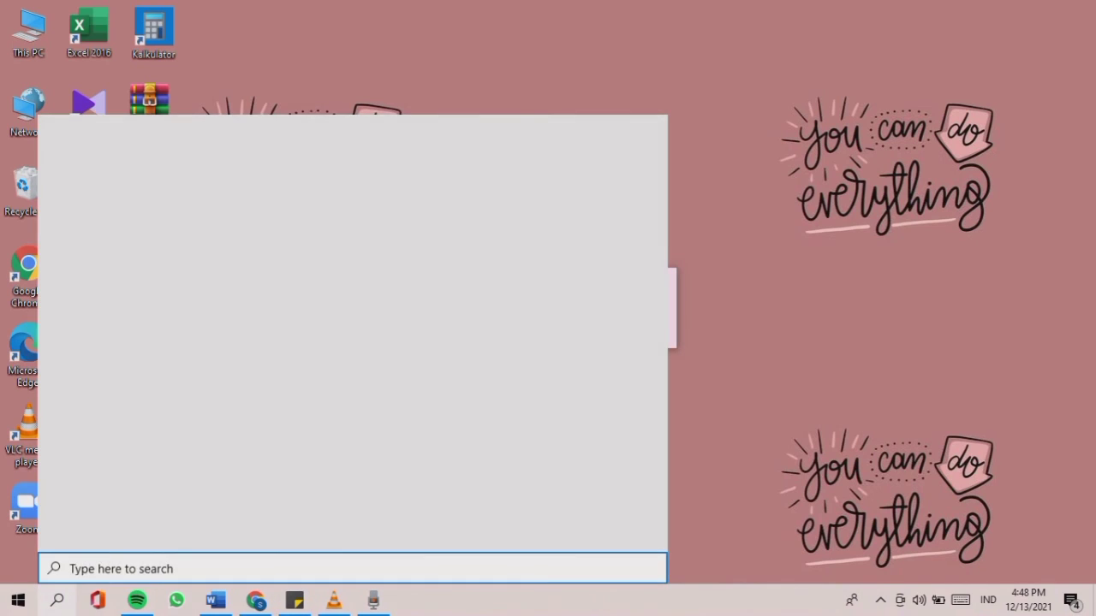
text(EDI)
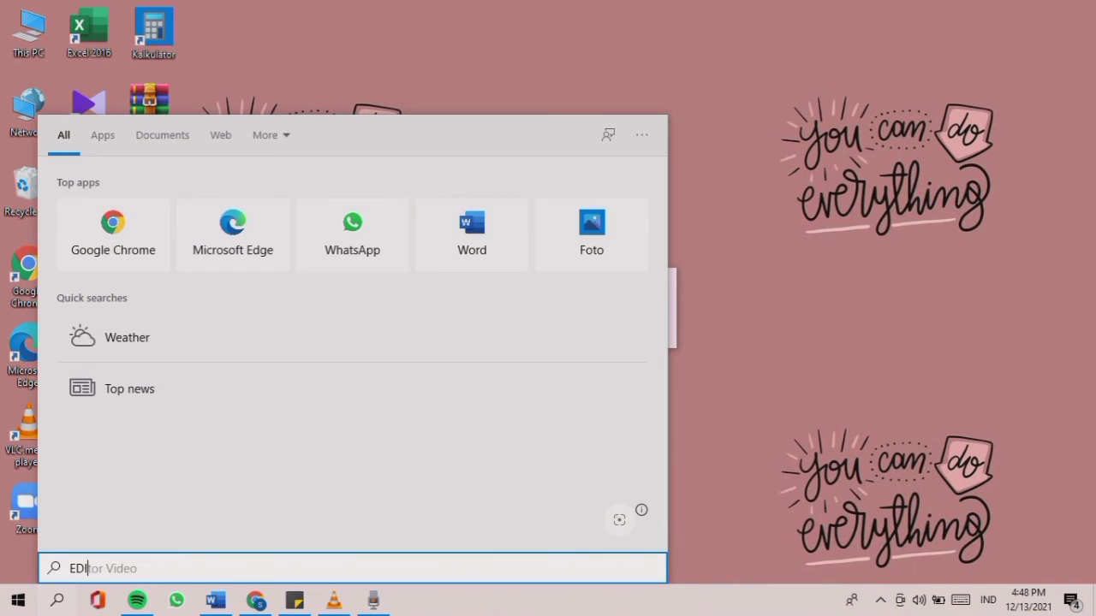
text(TOR)
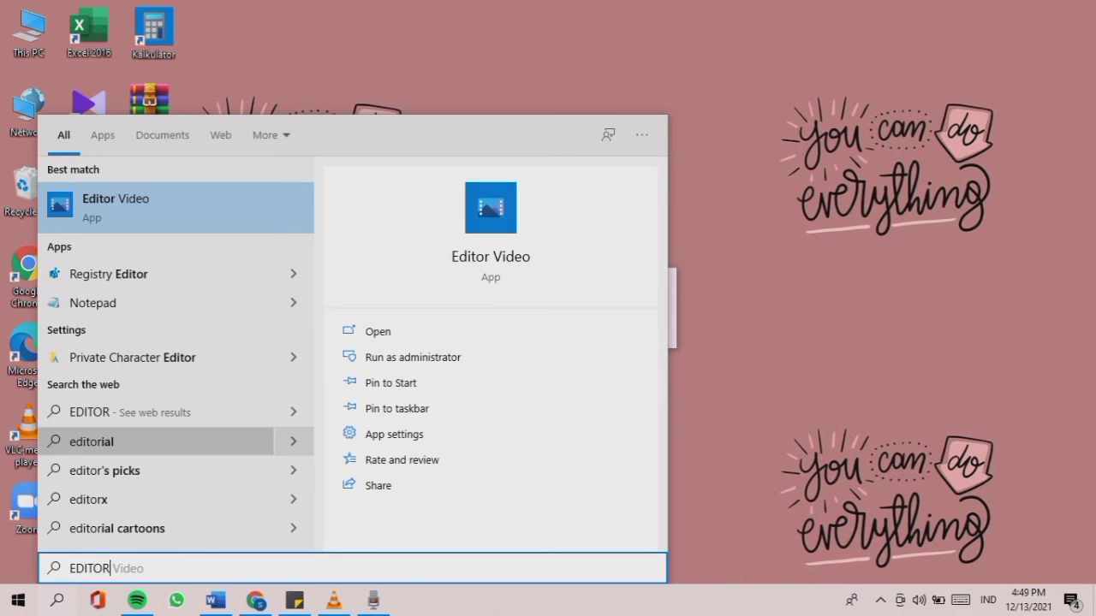